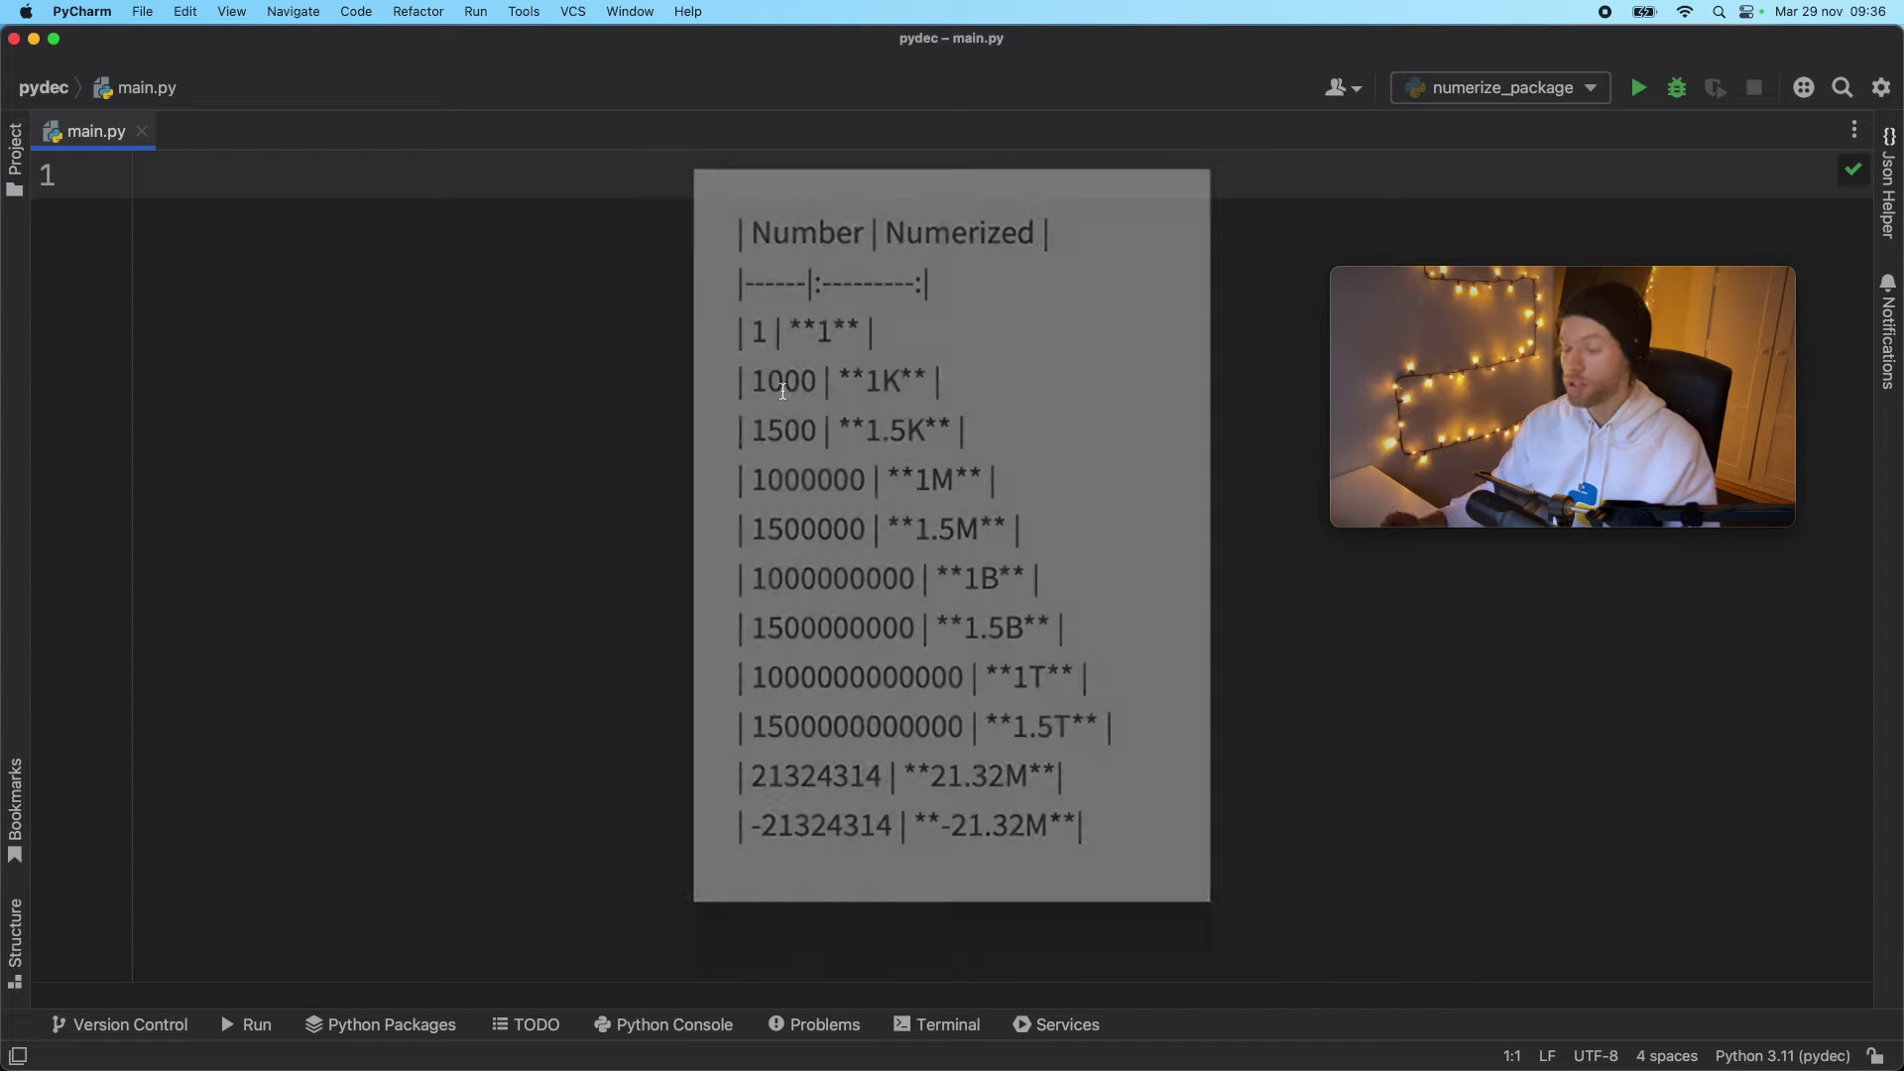
Step: Run pip install numerize in the terminal, then hide the terminal panel
{"action": "left_click", "coordinate": [954, 1023]}
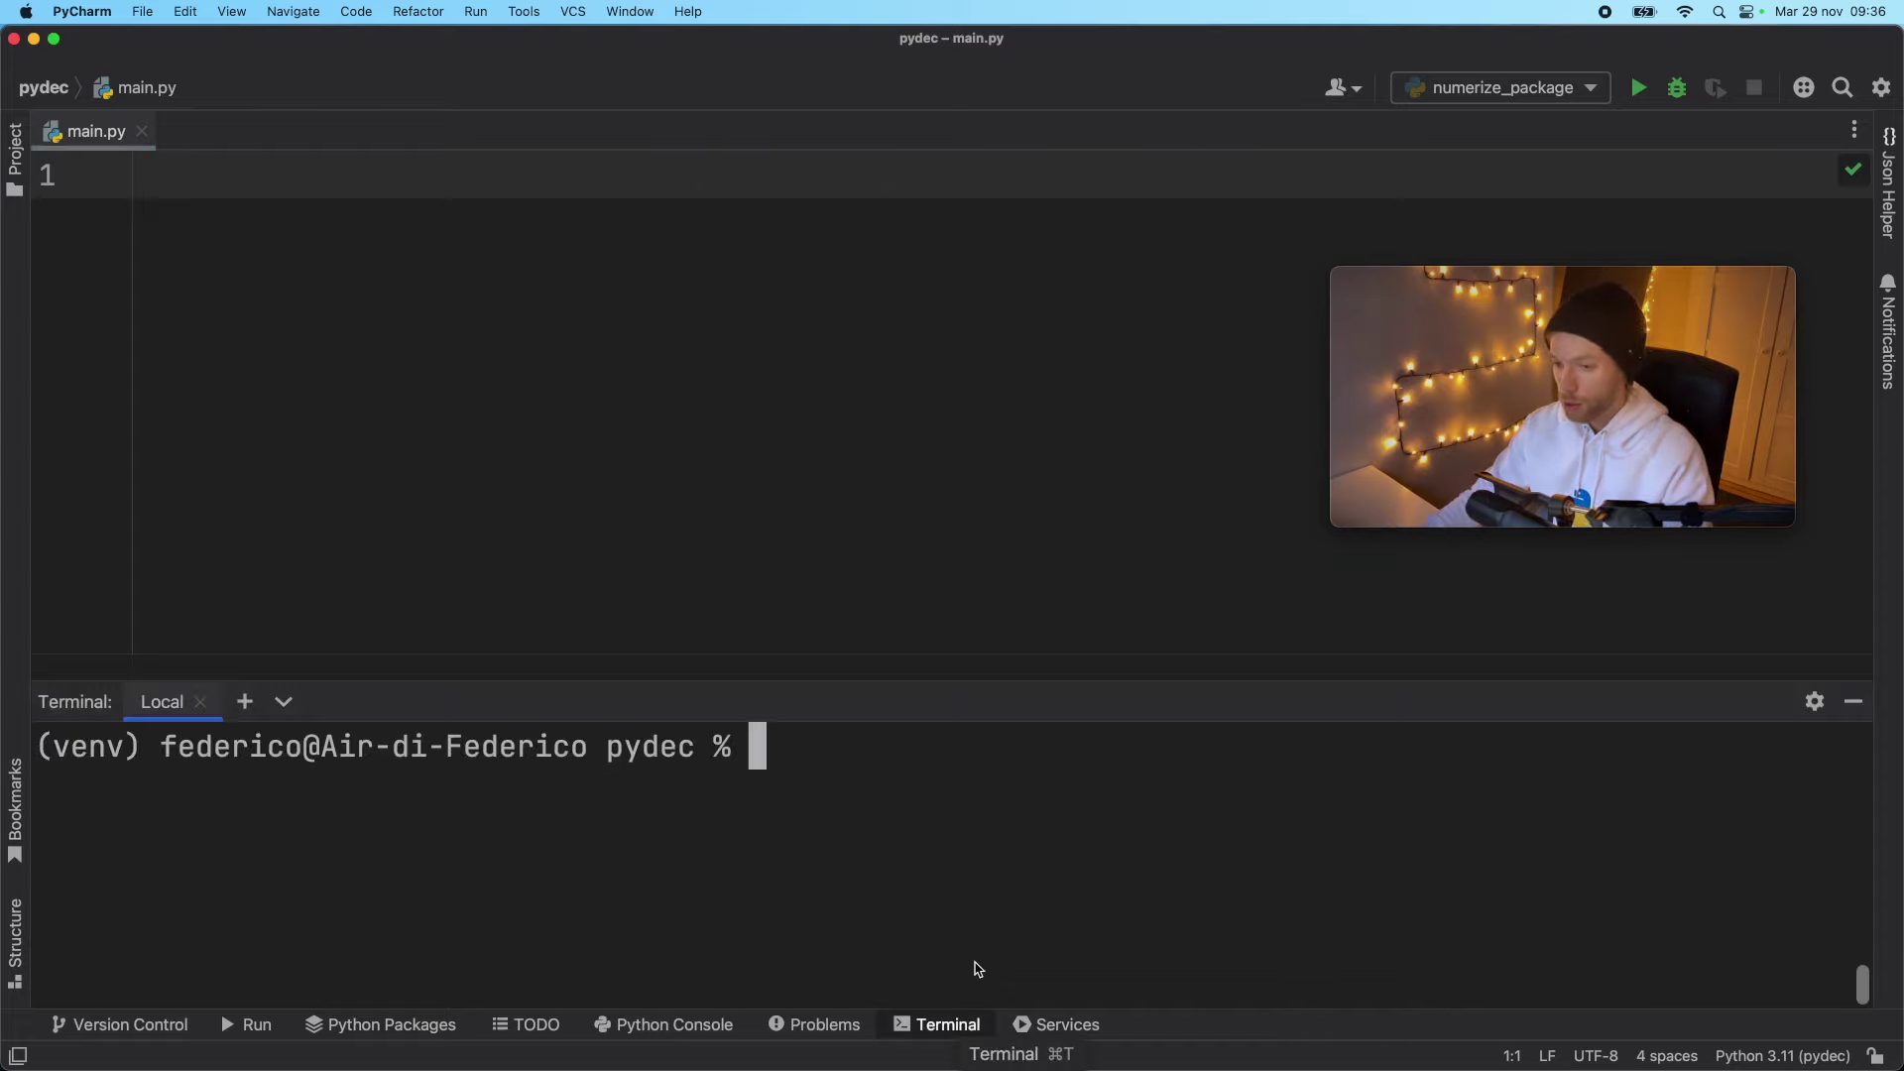
{"action": "type", "text": "pip insta"}
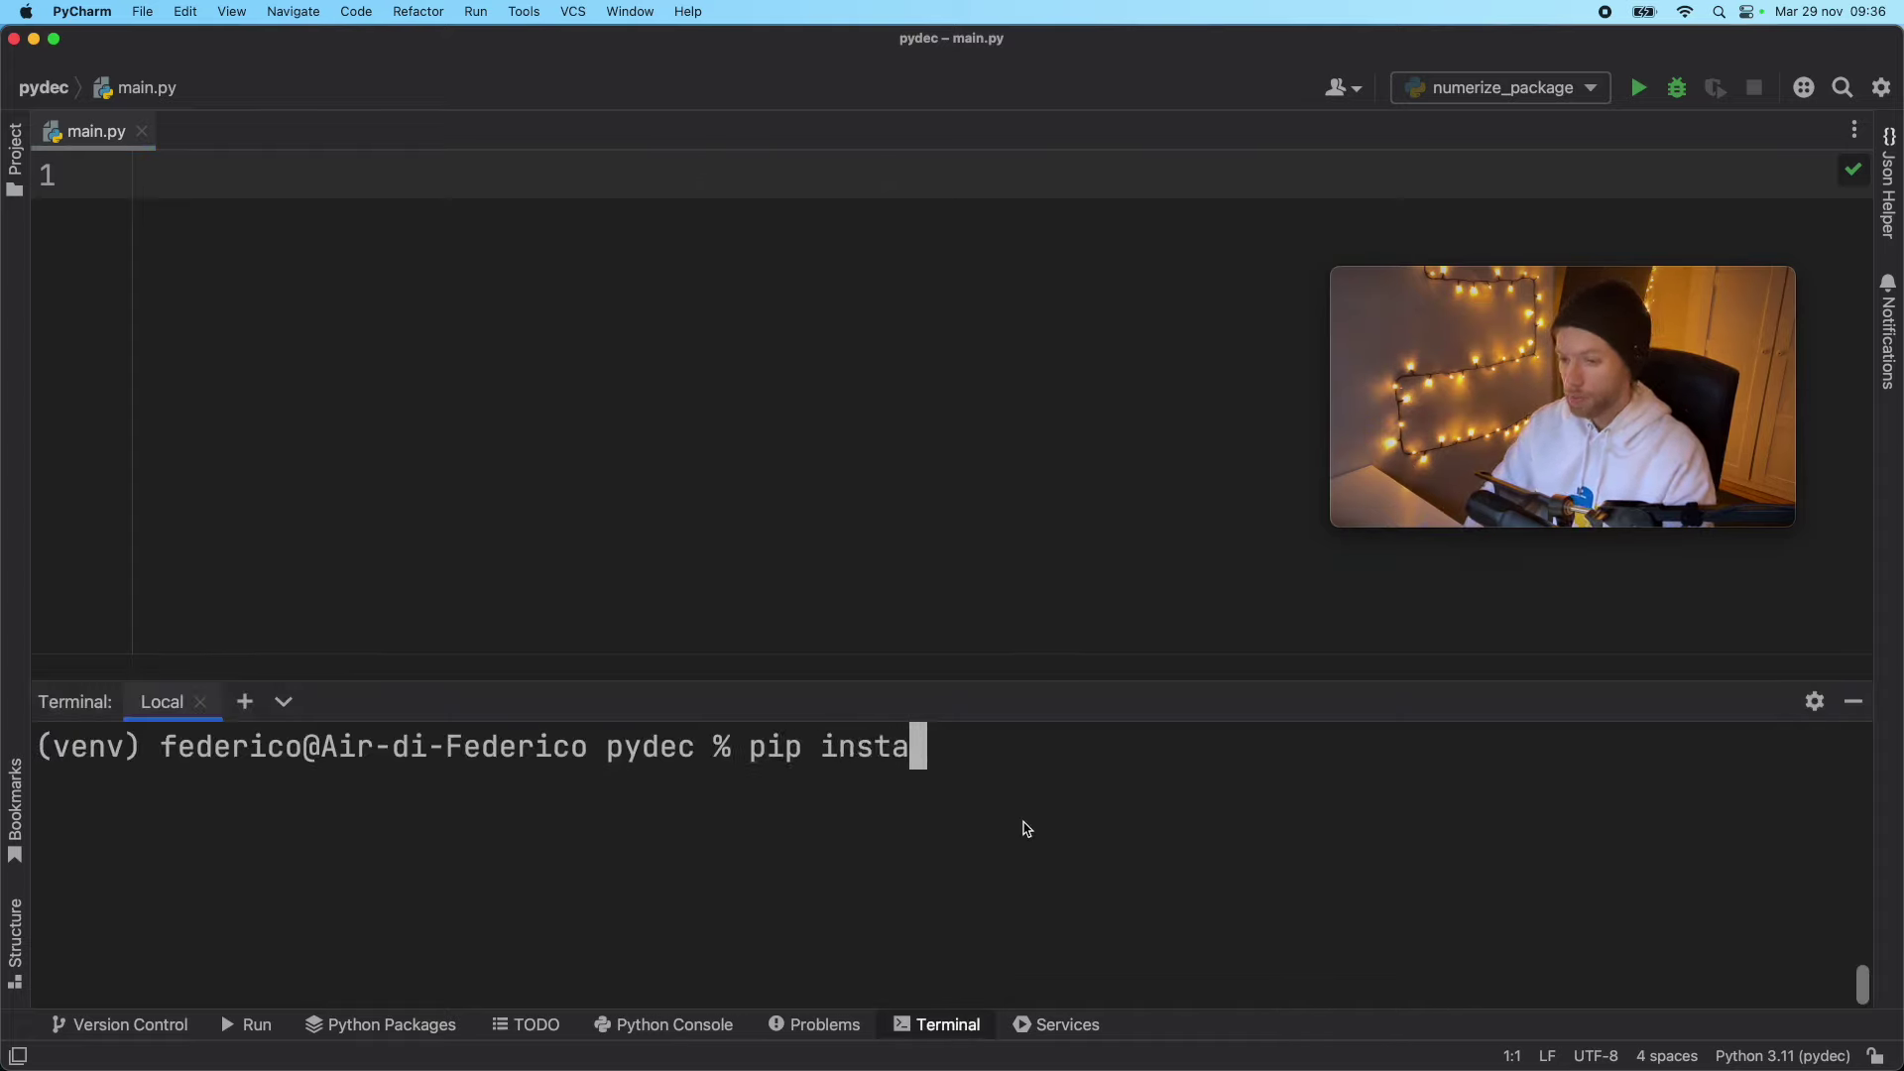
{"action": "type", "text": "ll nu"}
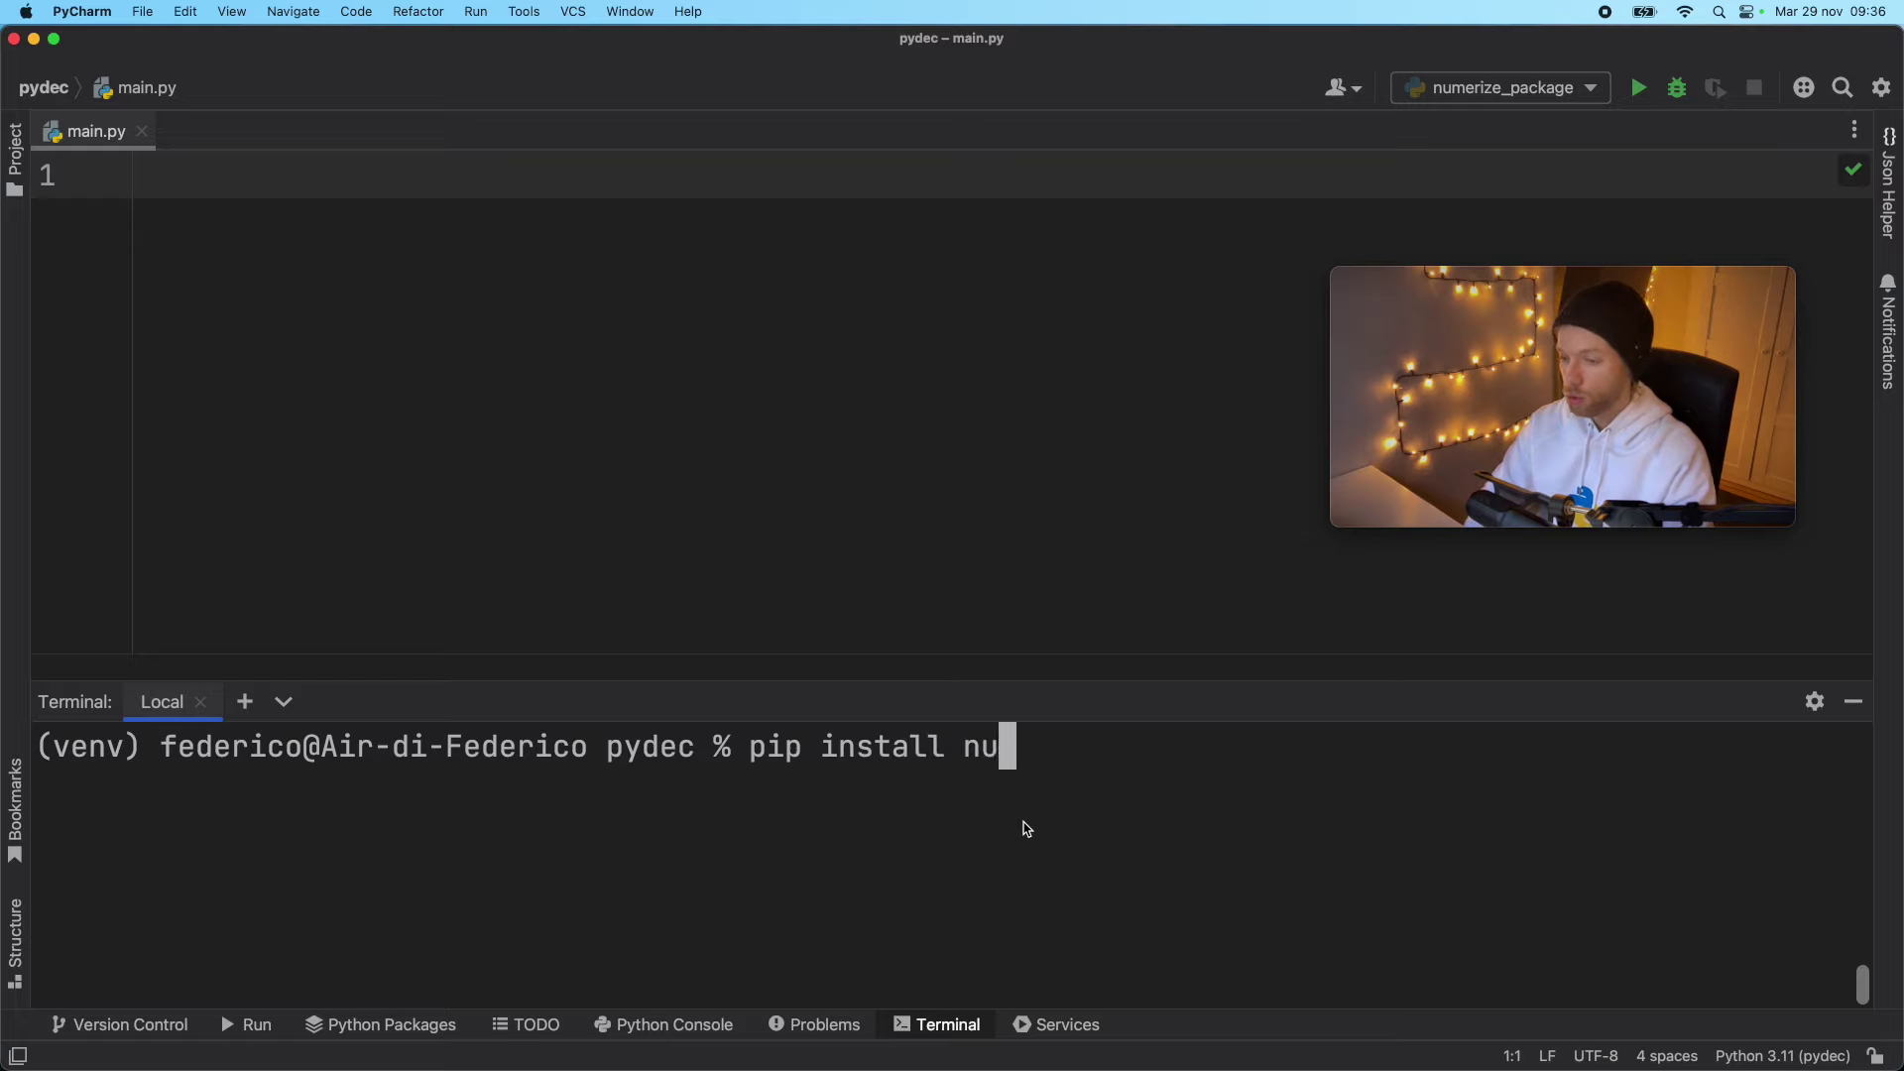
{"action": "type", "text": "merize"}
{"action": "key", "text": "Return"}
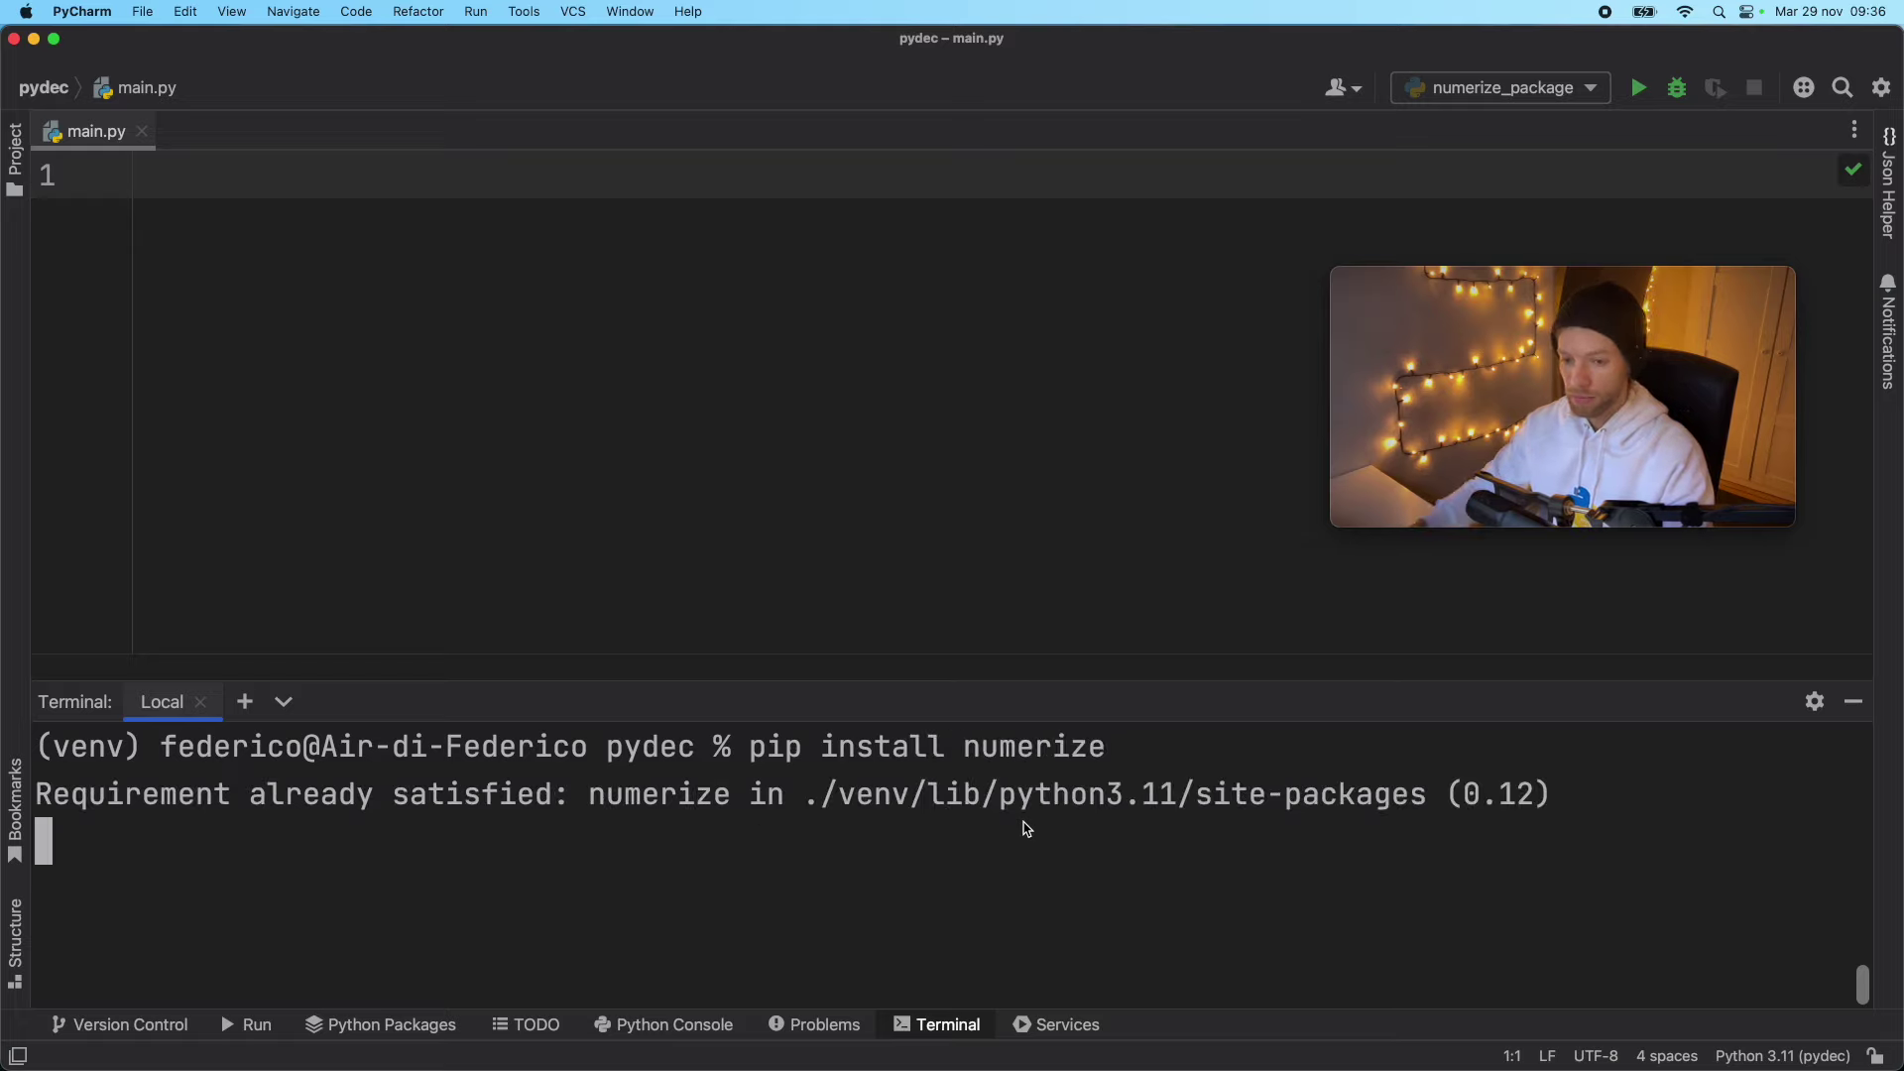
{"action": "left_click", "coordinate": [1854, 701]}
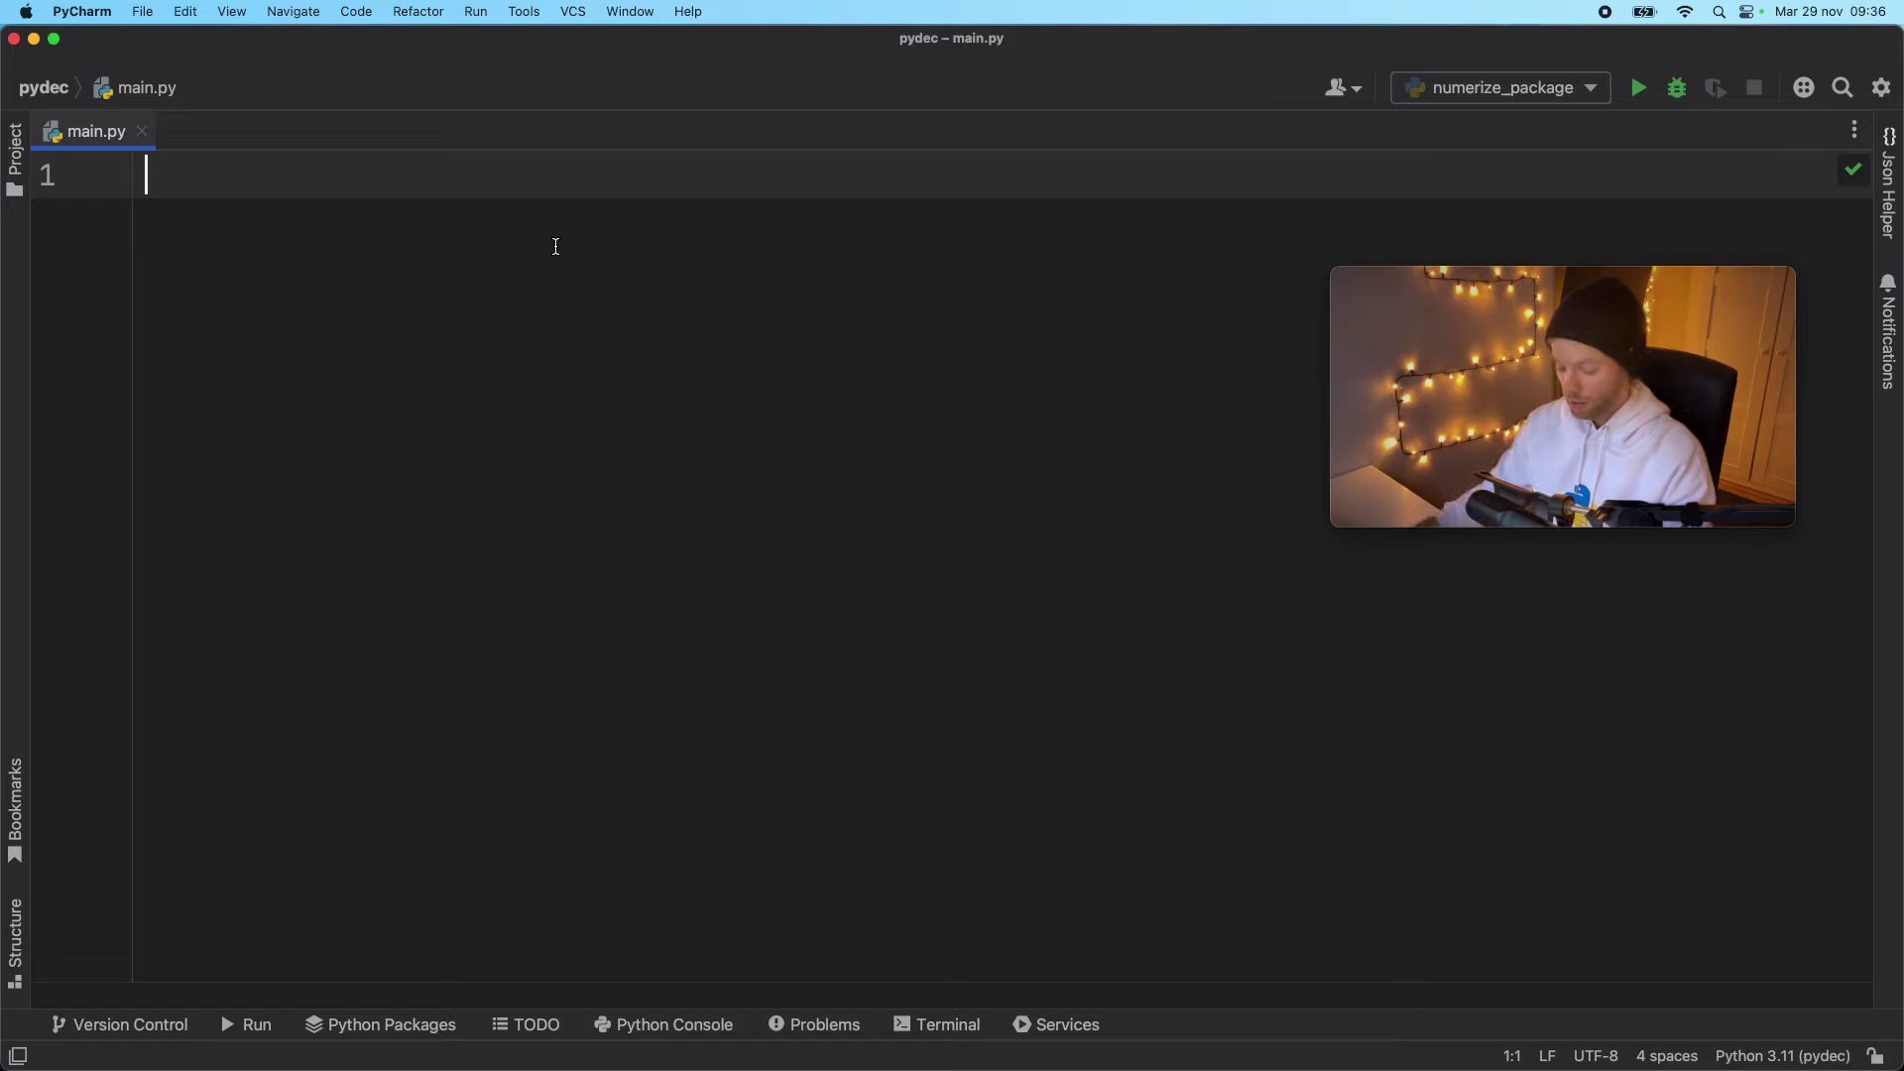
{"action": "type", "text": "from "}
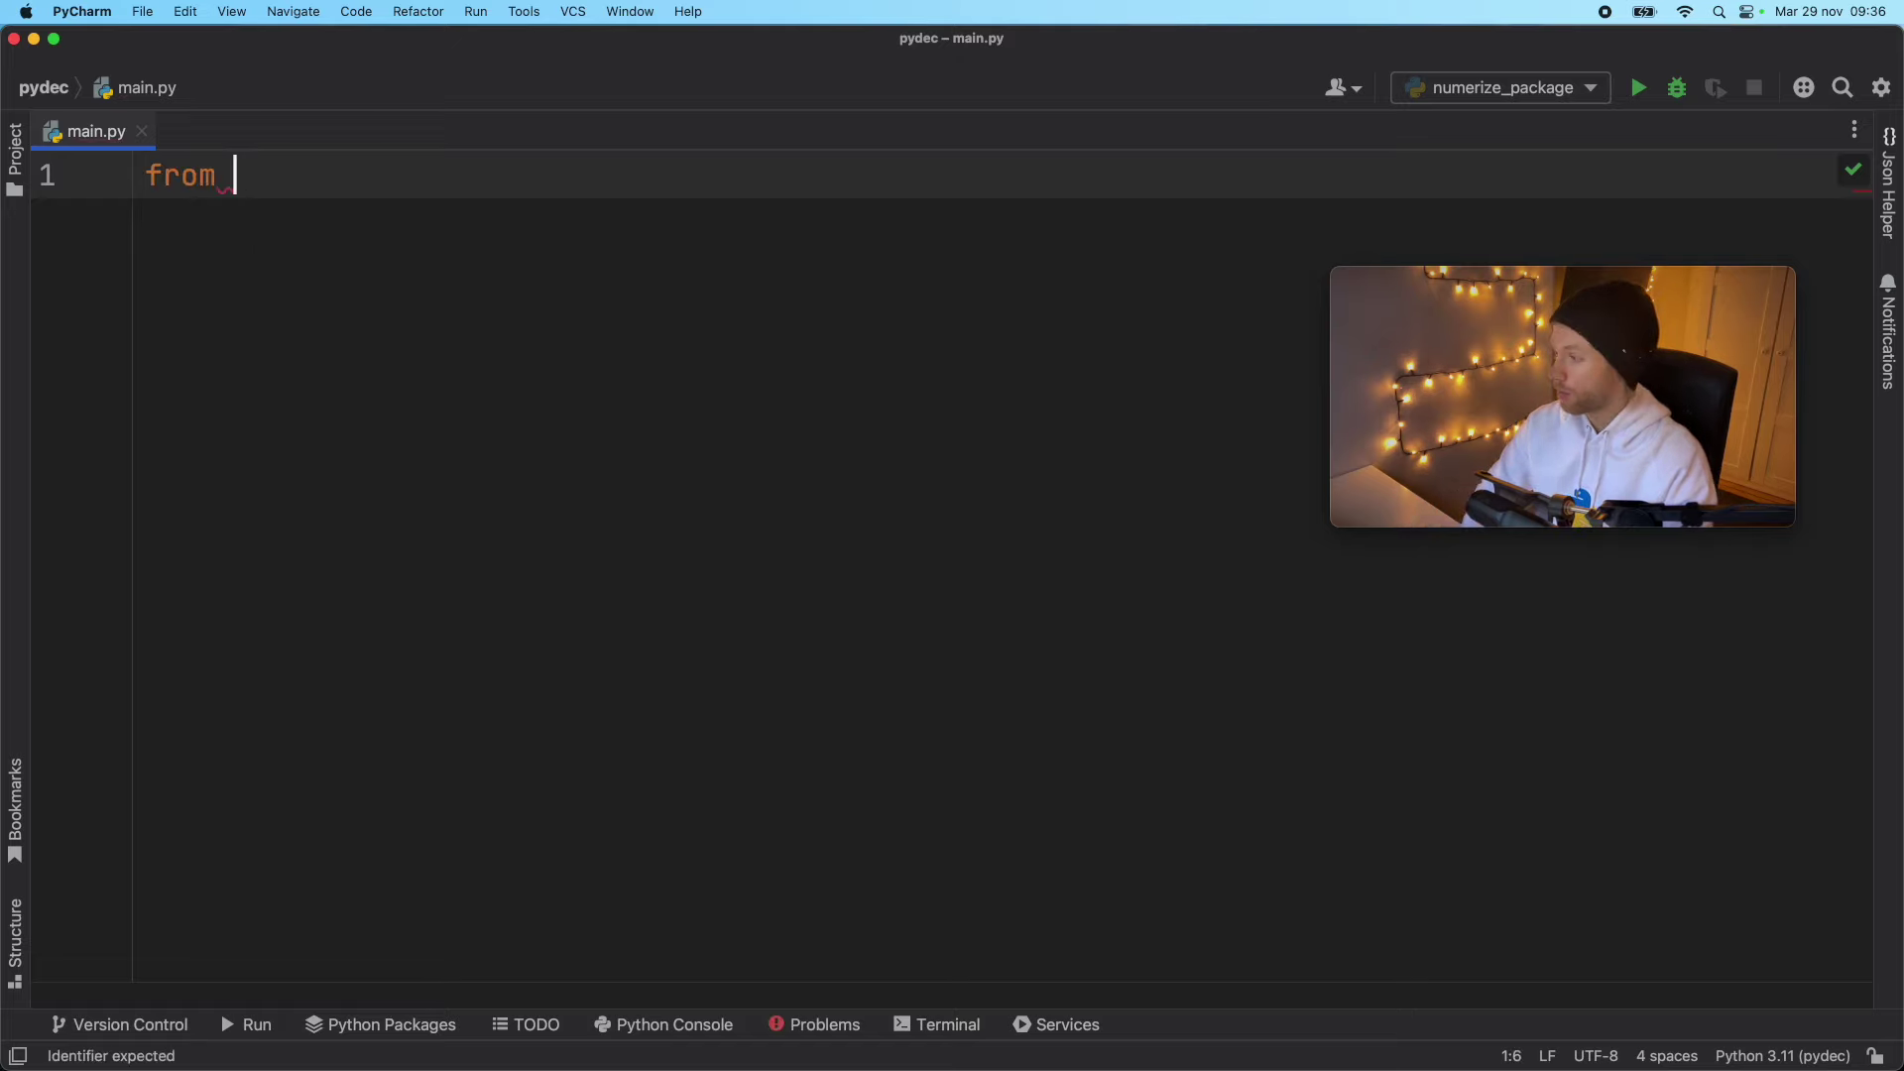
{"action": "type", "text": "nu"}
Step: Import numerize from numerize.numerize and assign number = 1915
{"action": "key", "text": "Return"}
{"action": "type", "text": ".n"}
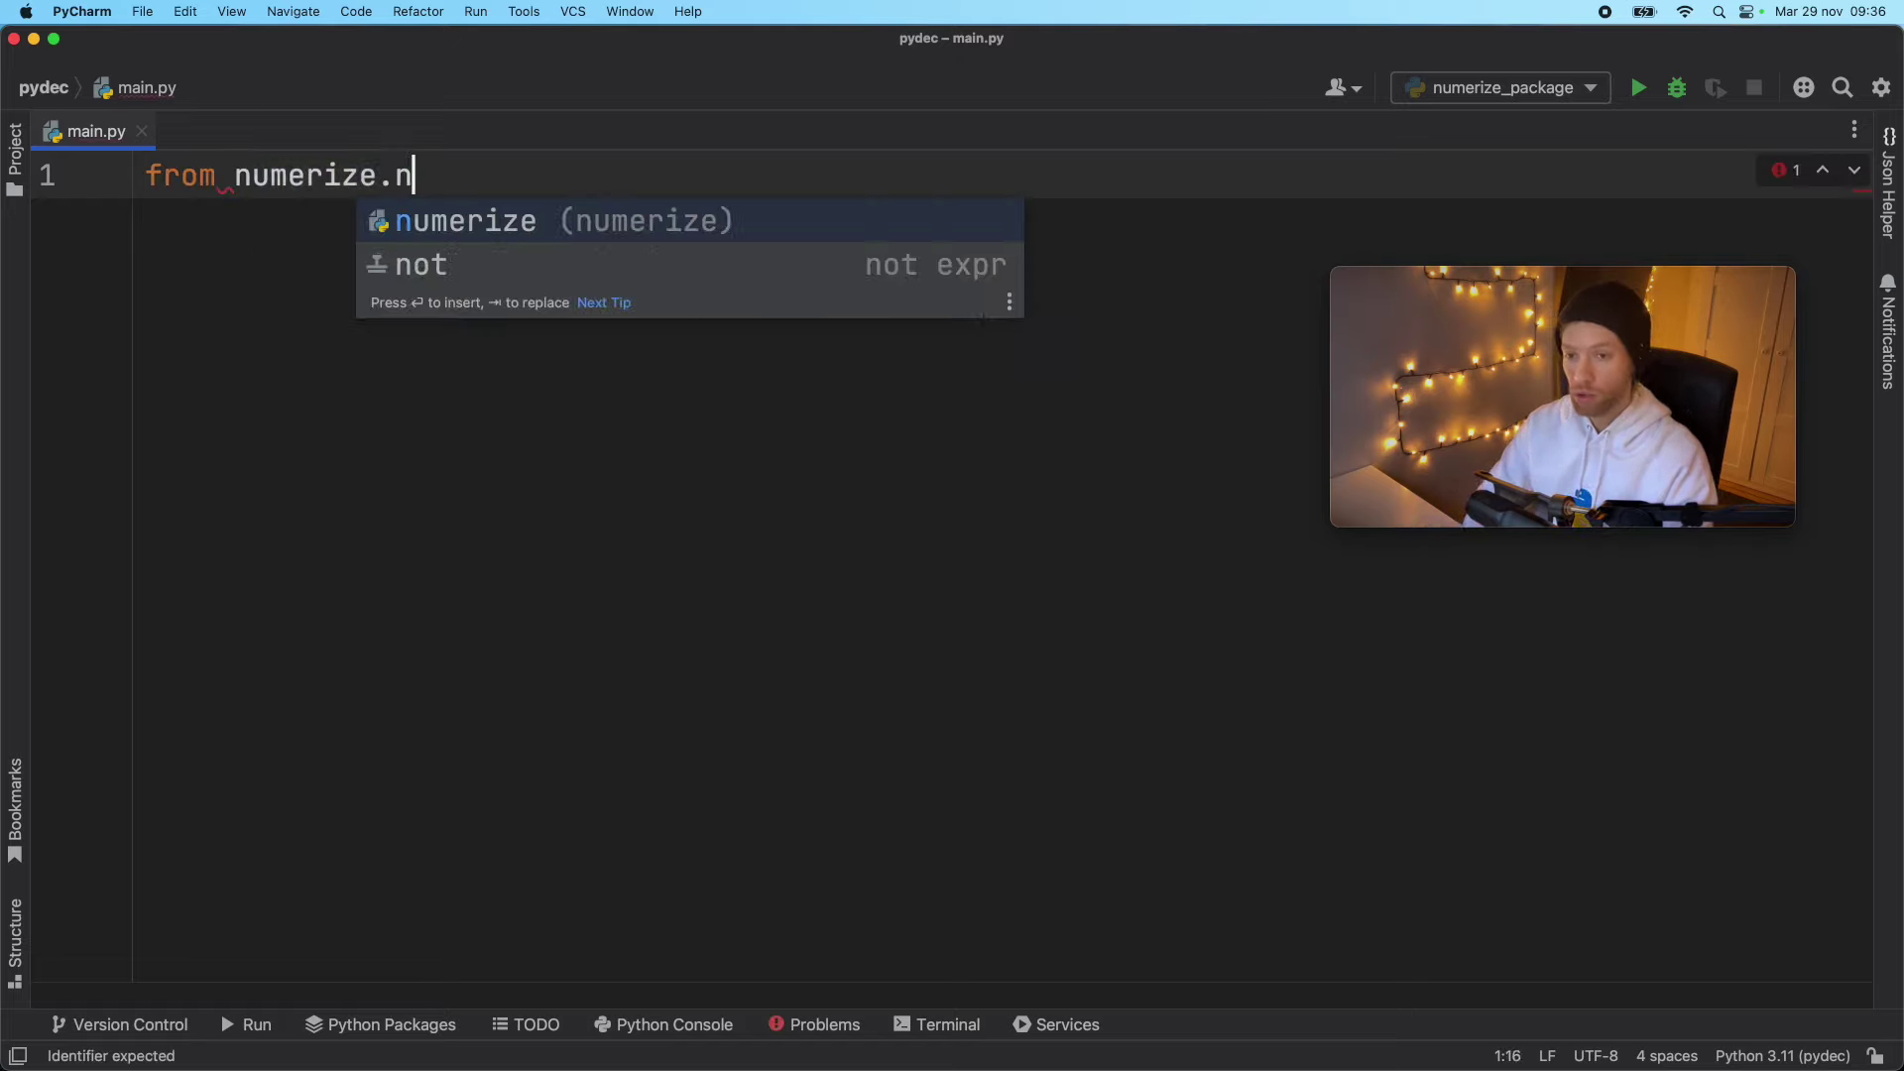
{"action": "key", "text": "Return"}
{"action": "type", "text": "n"}
{"action": "key", "text": "Return"}
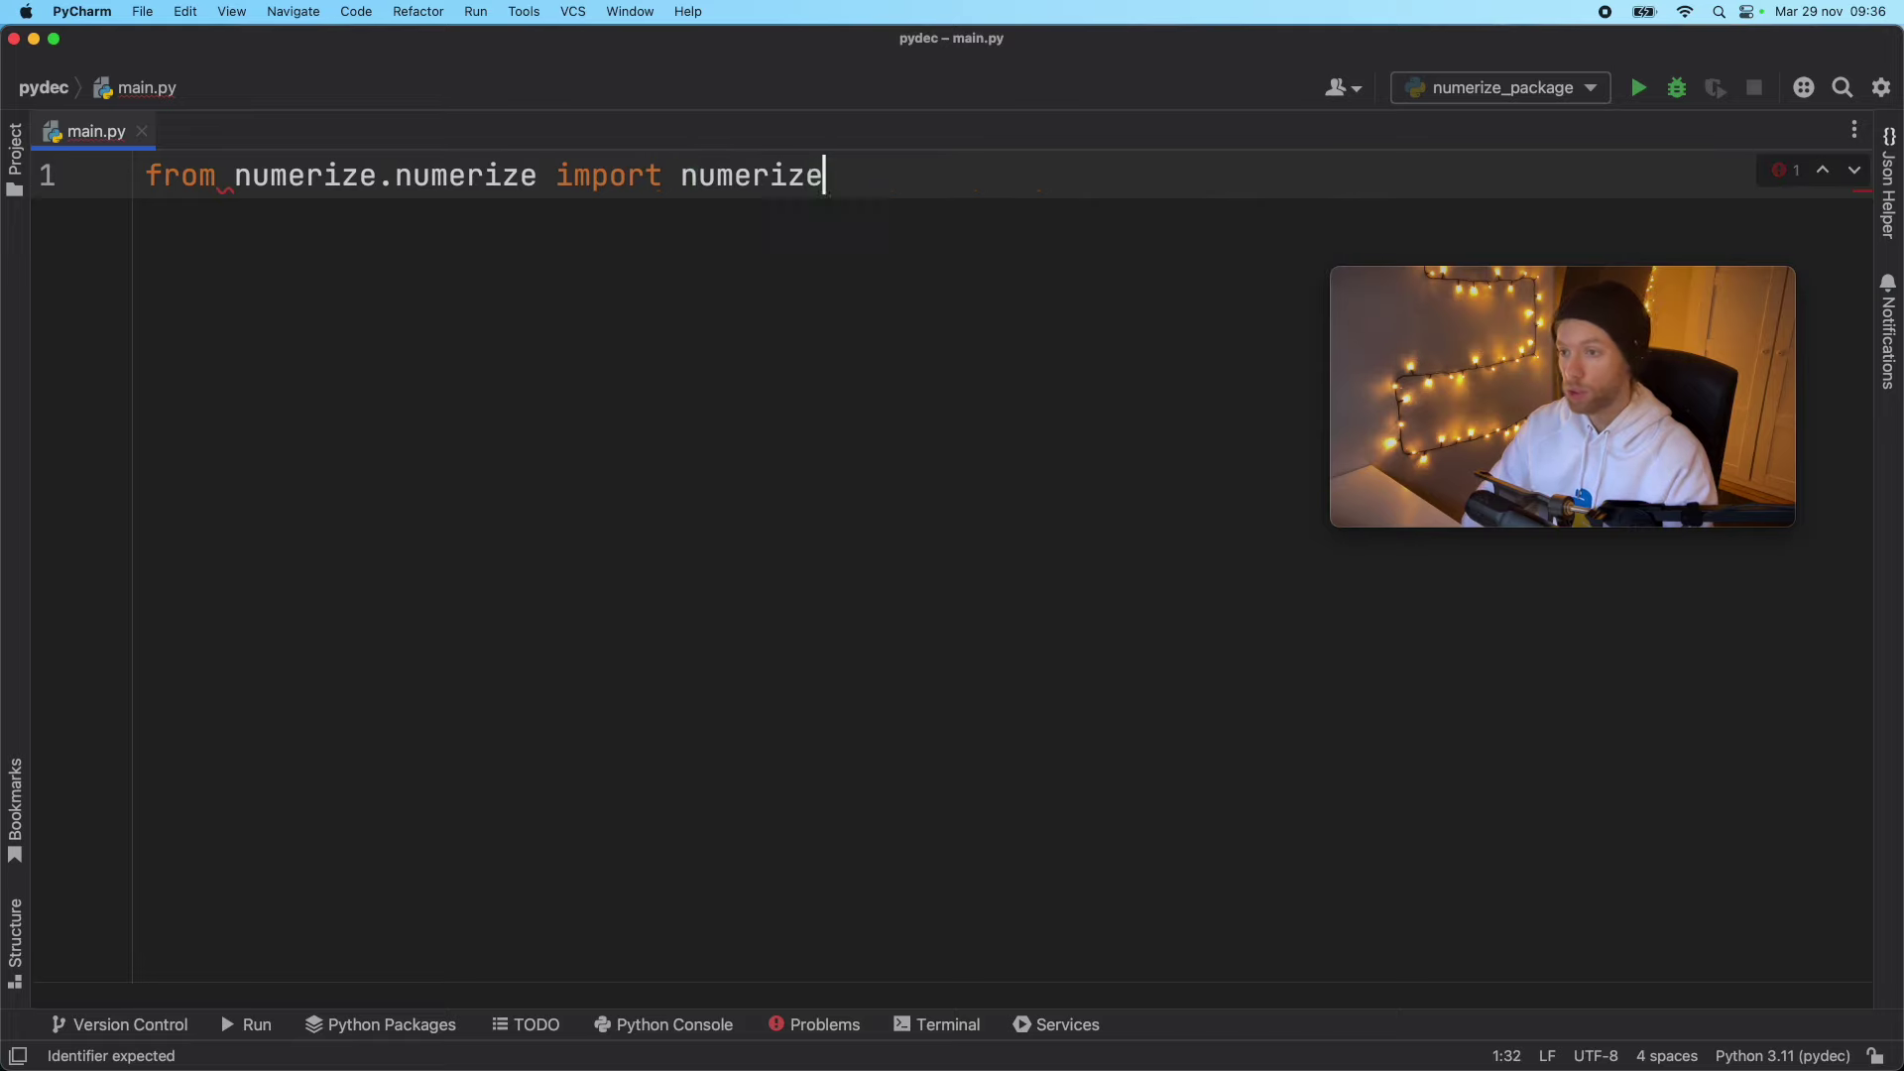
{"action": "key", "text": "Return"}
{"action": "key", "text": "Return"}
{"action": "type", "text": "n"}
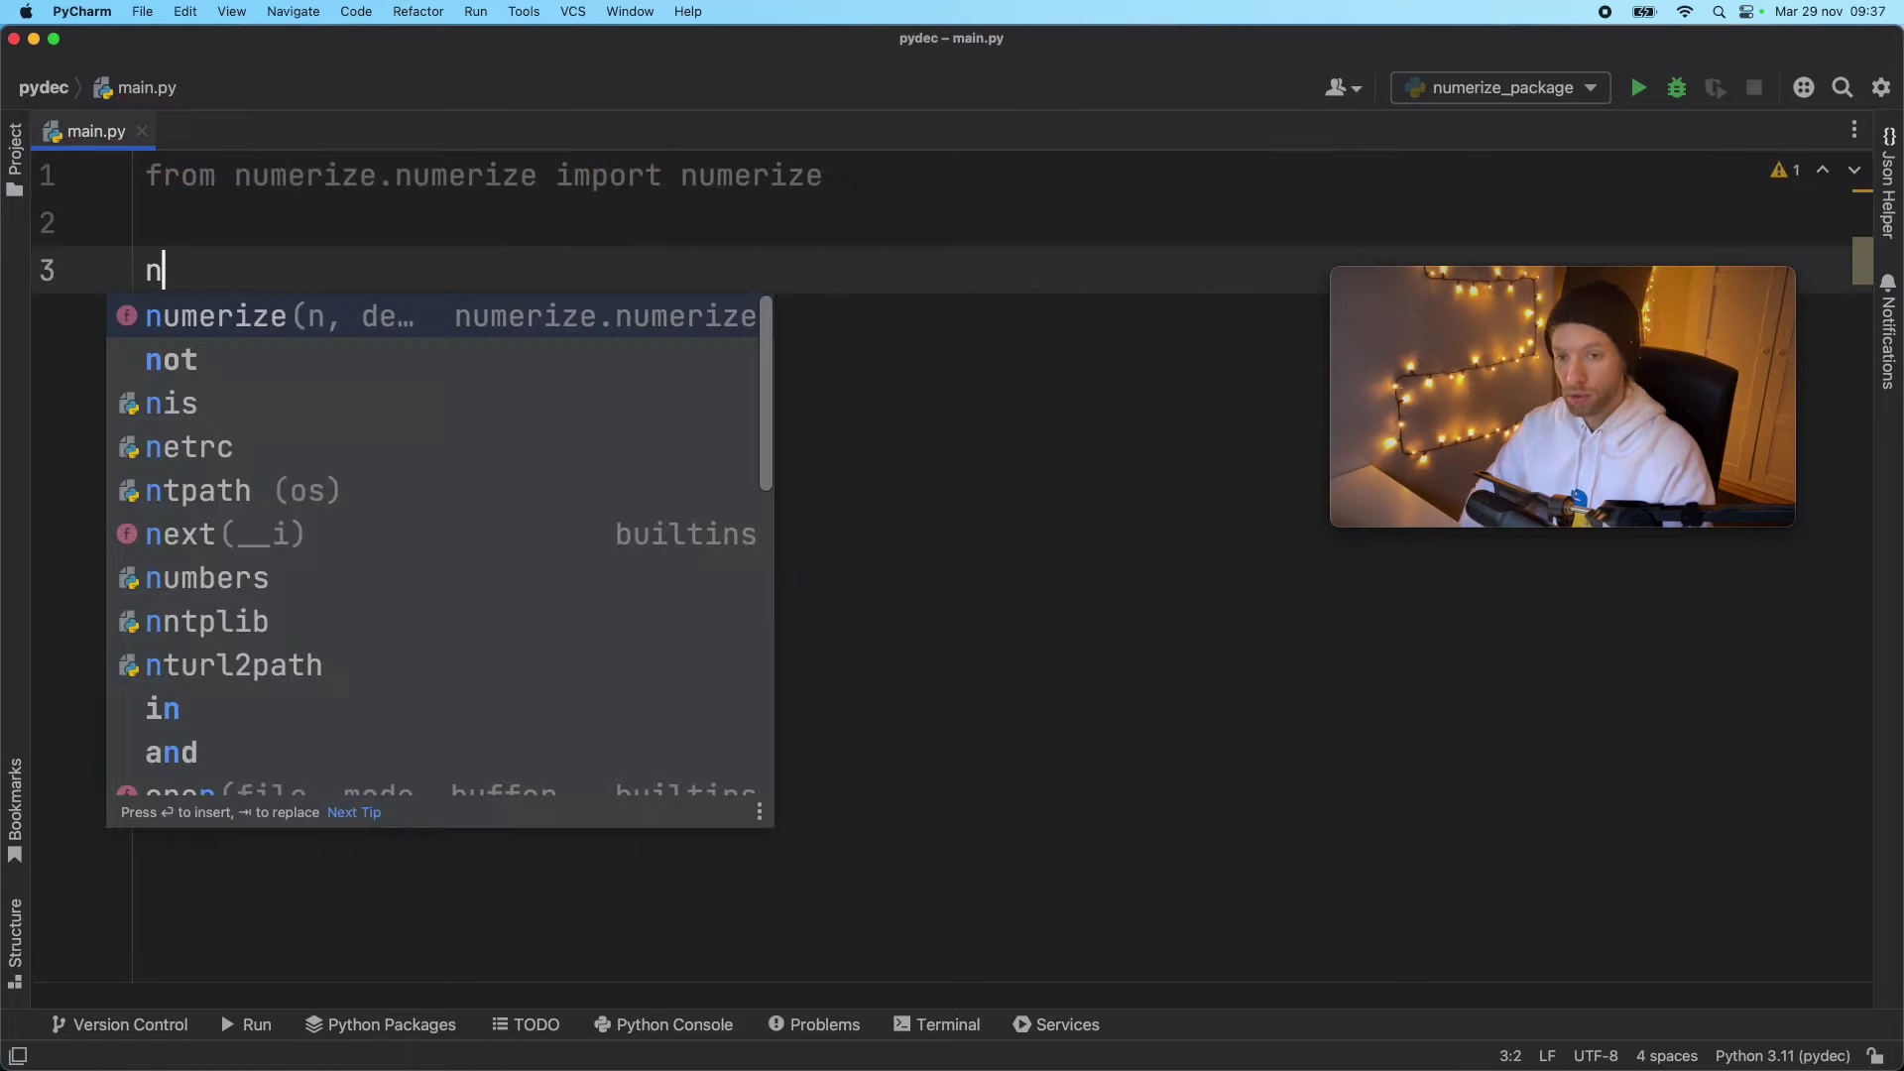
{"action": "type", "text": "umber: f"}
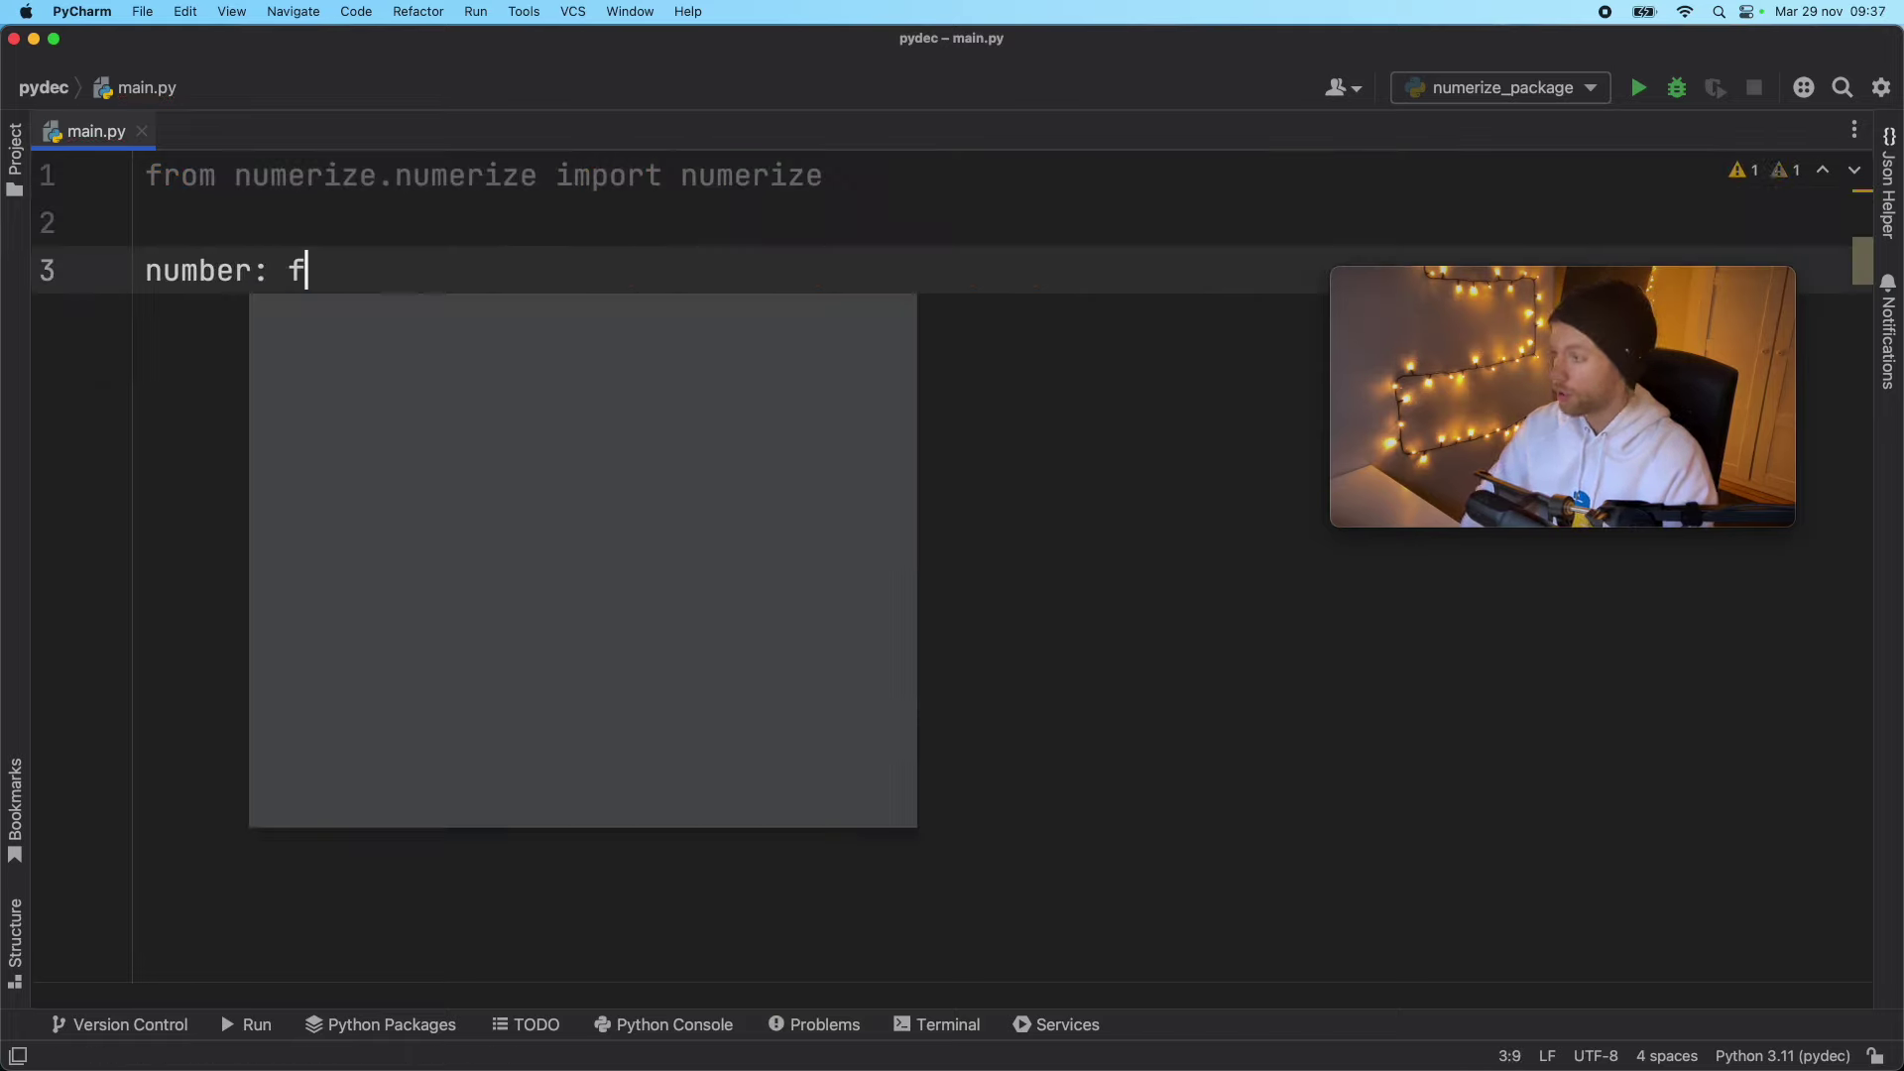
{"action": "type", "text": "loat = 19"}
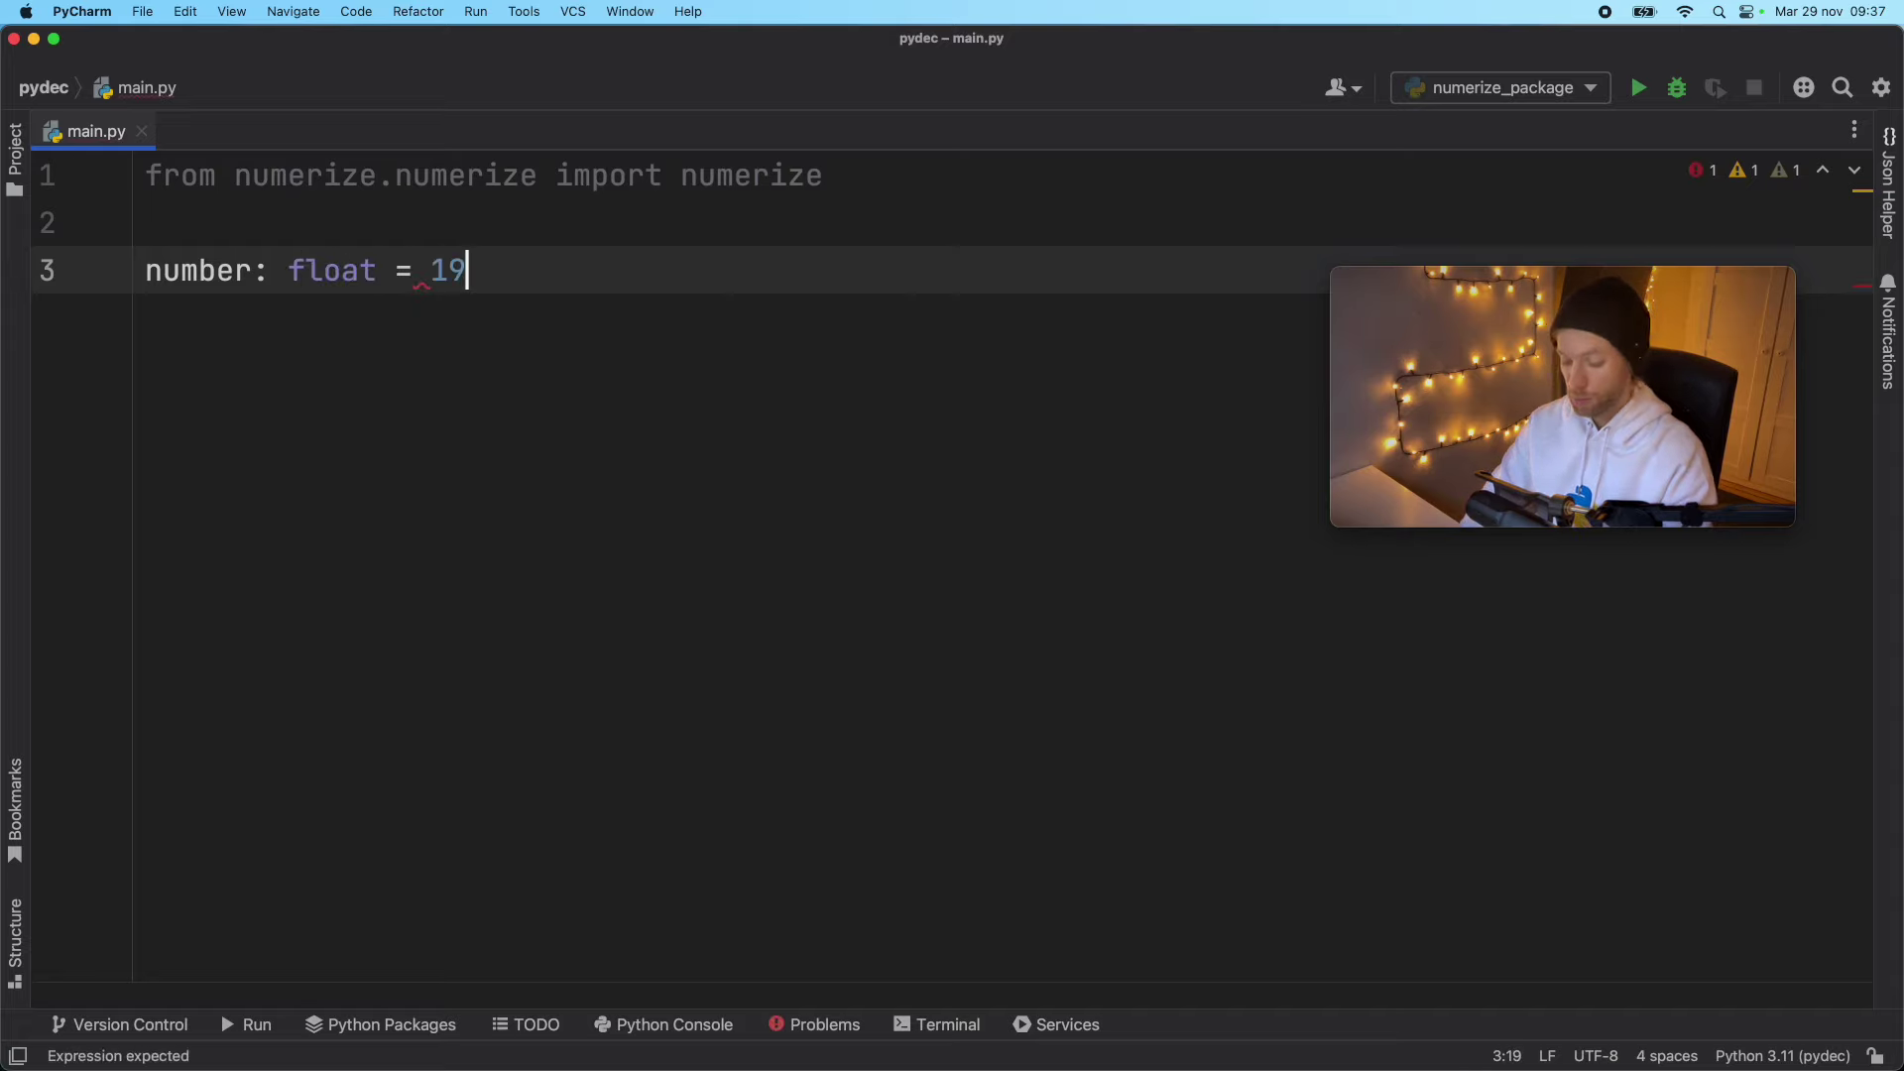
{"action": "type", "text": "15"}
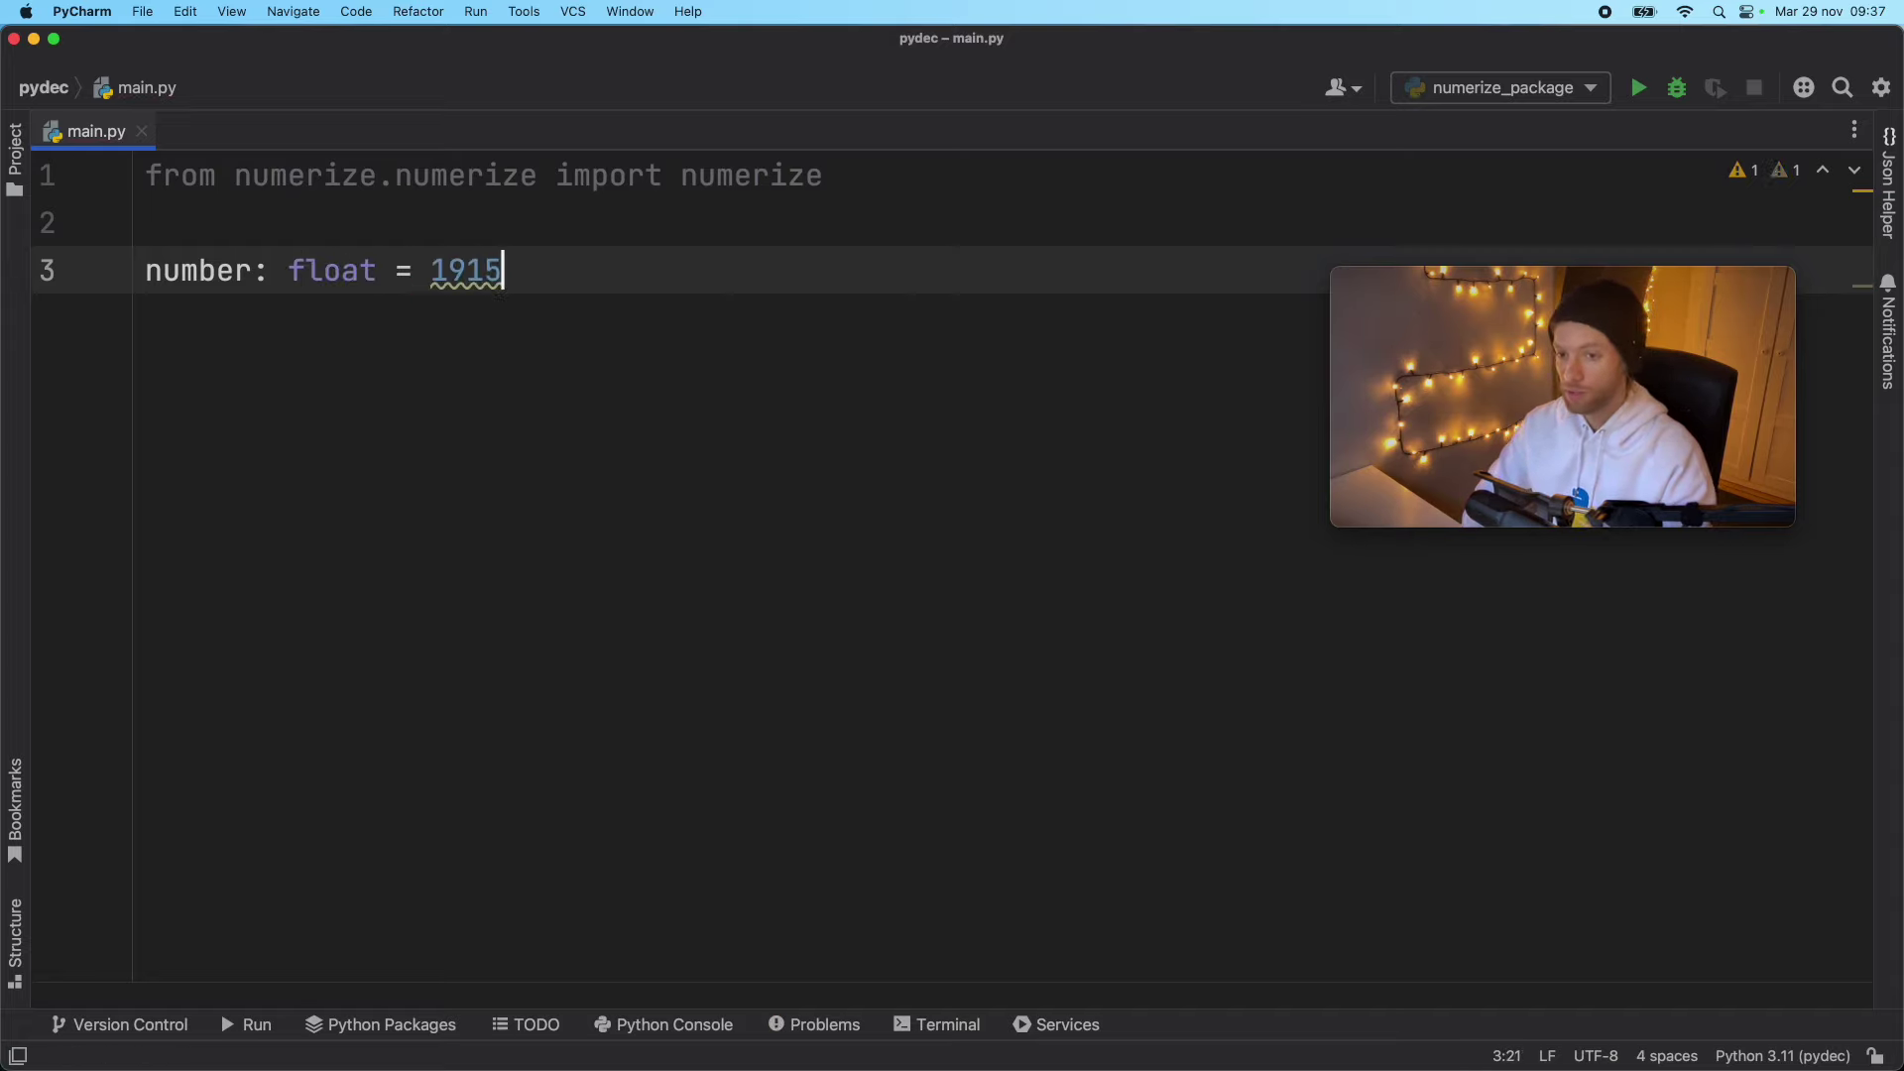
{"action": "key", "text": "Return"}
{"action": "key", "text": "Return"}
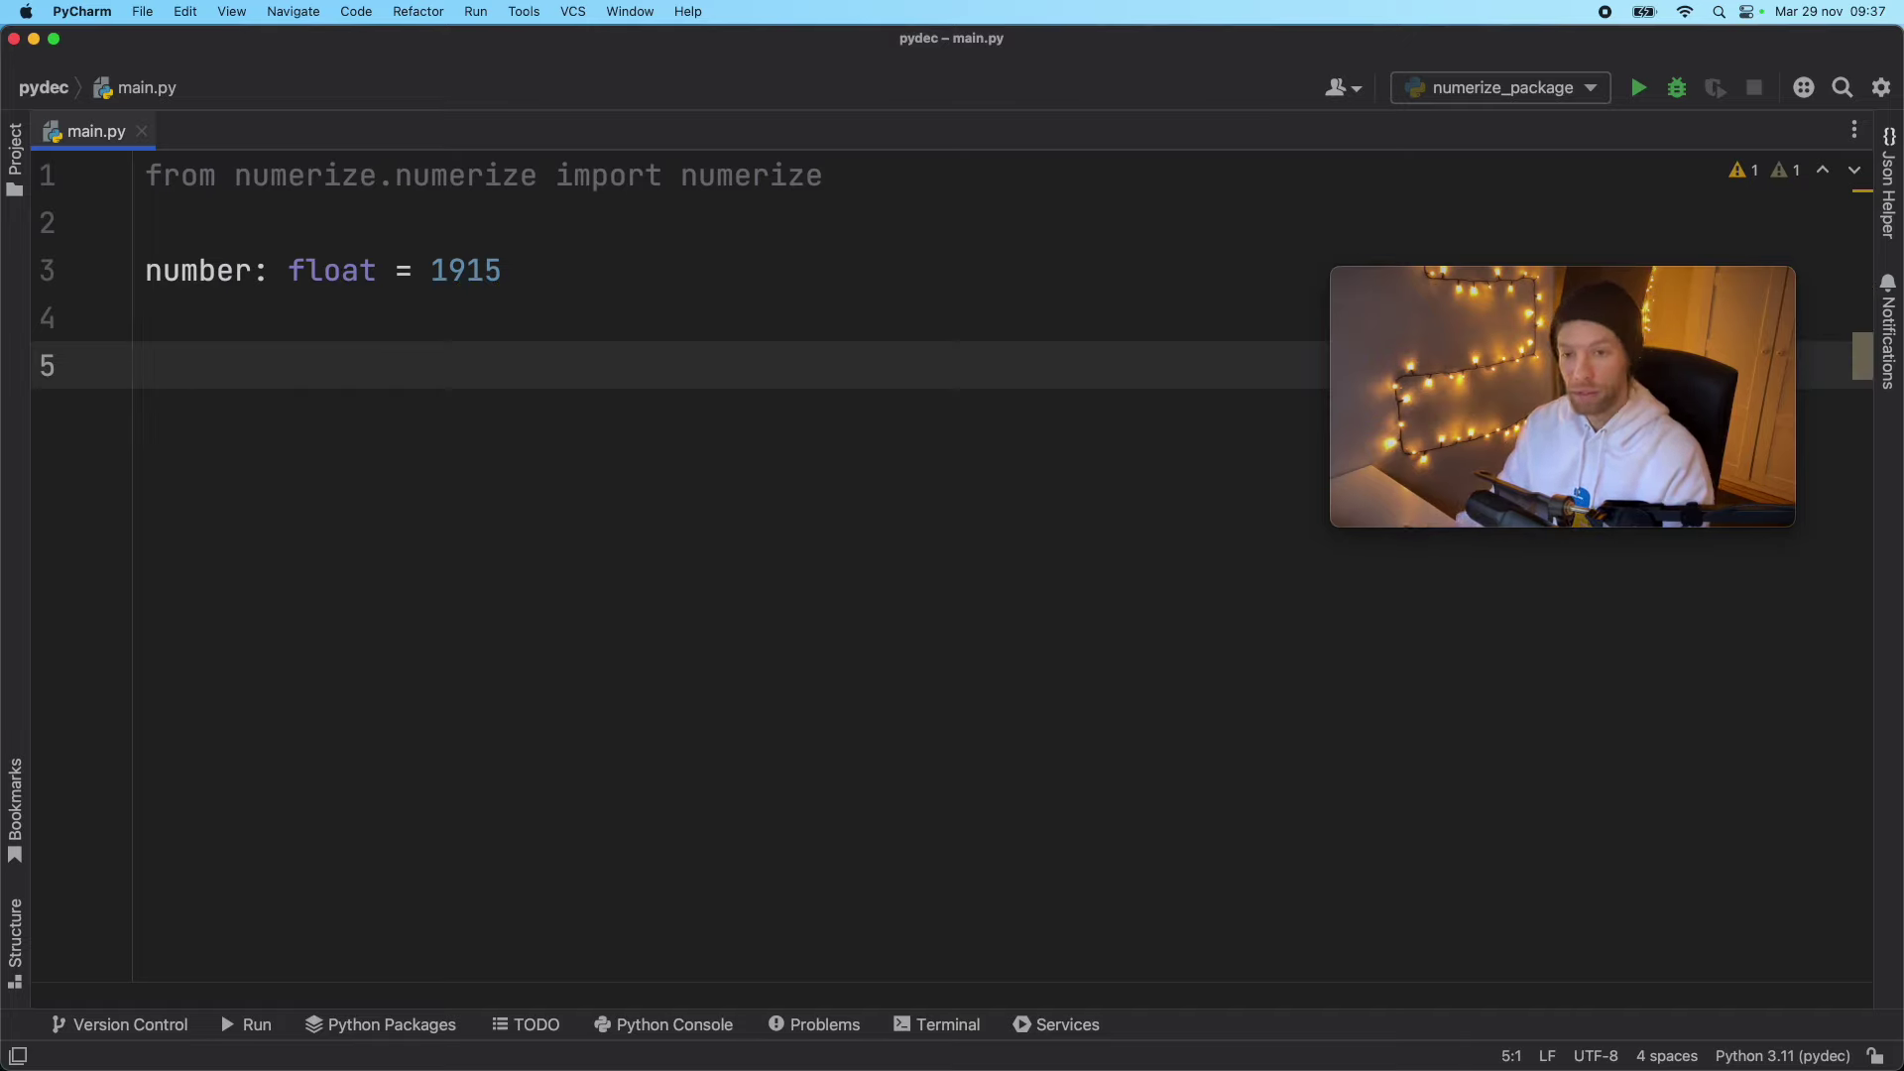
{"action": "type", "text": "f_number"}
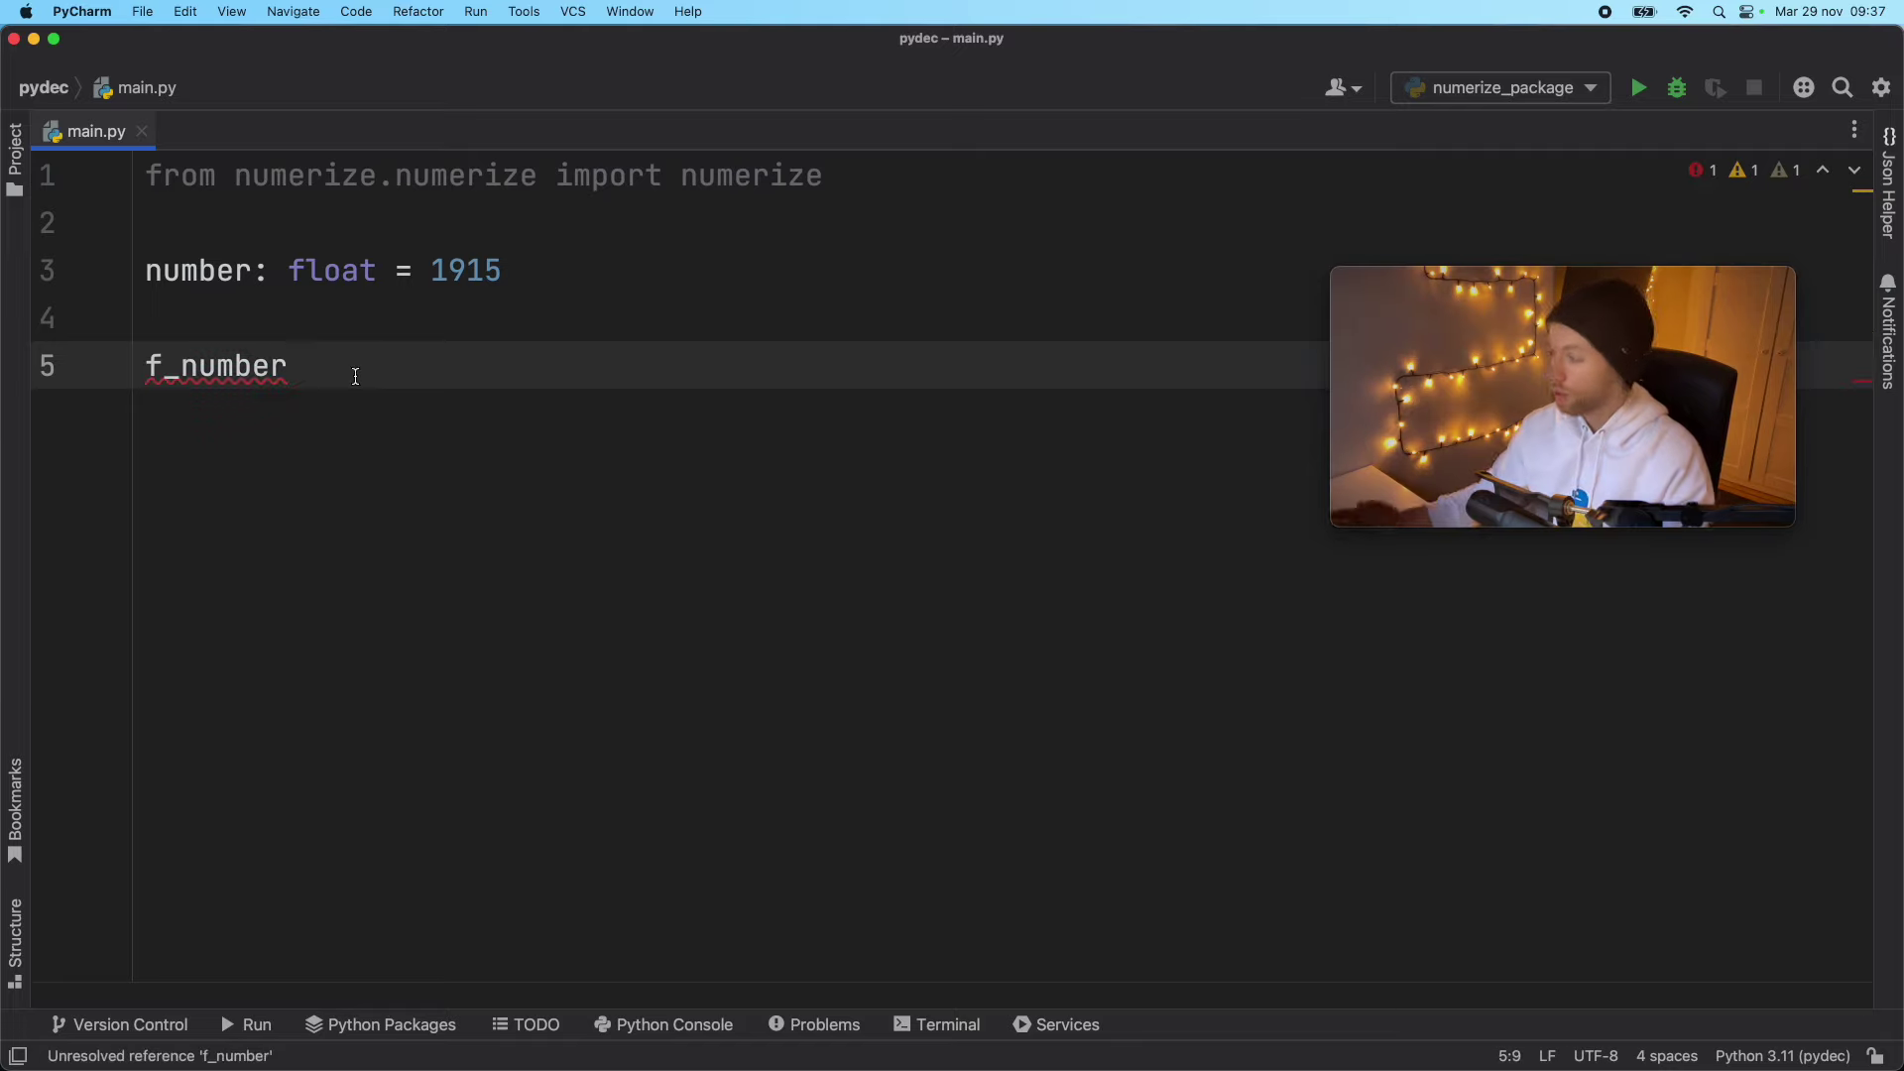
{"action": "type", "text": ": str "}
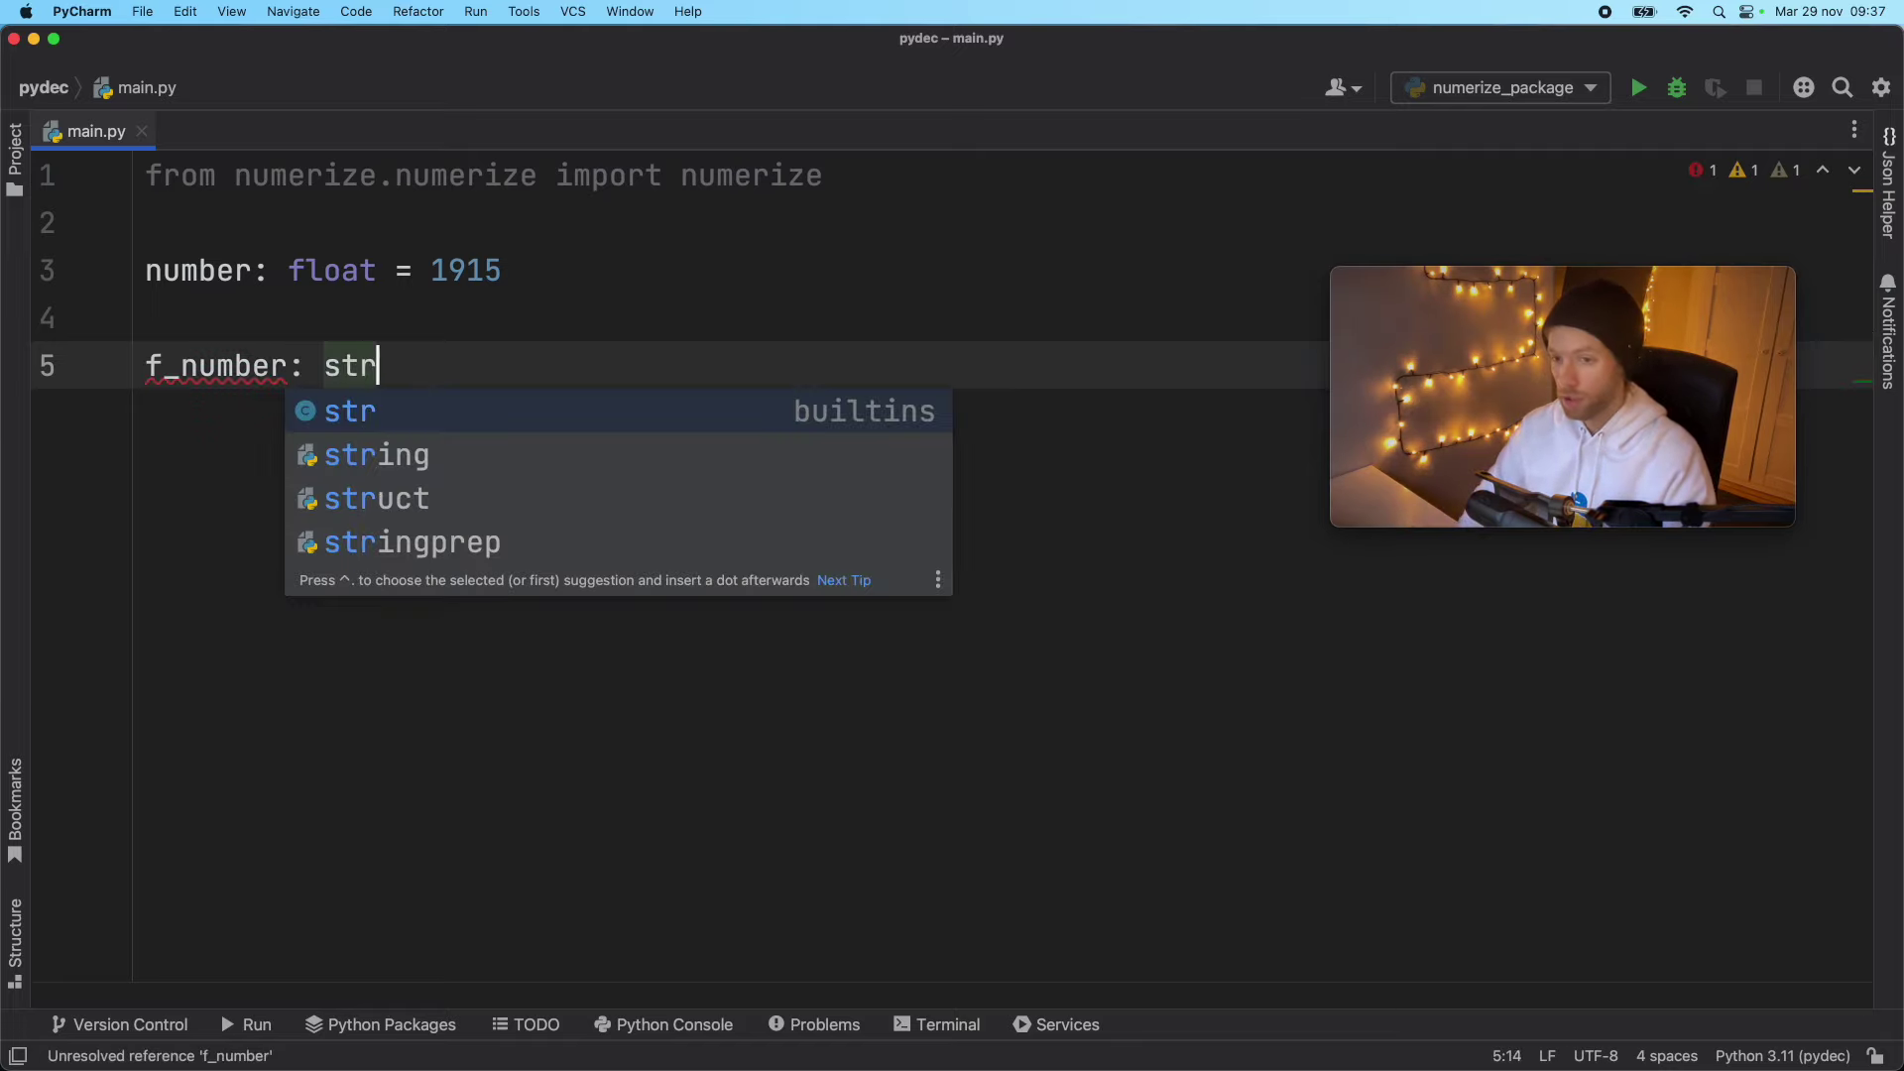
{"action": "type", "text": "="}
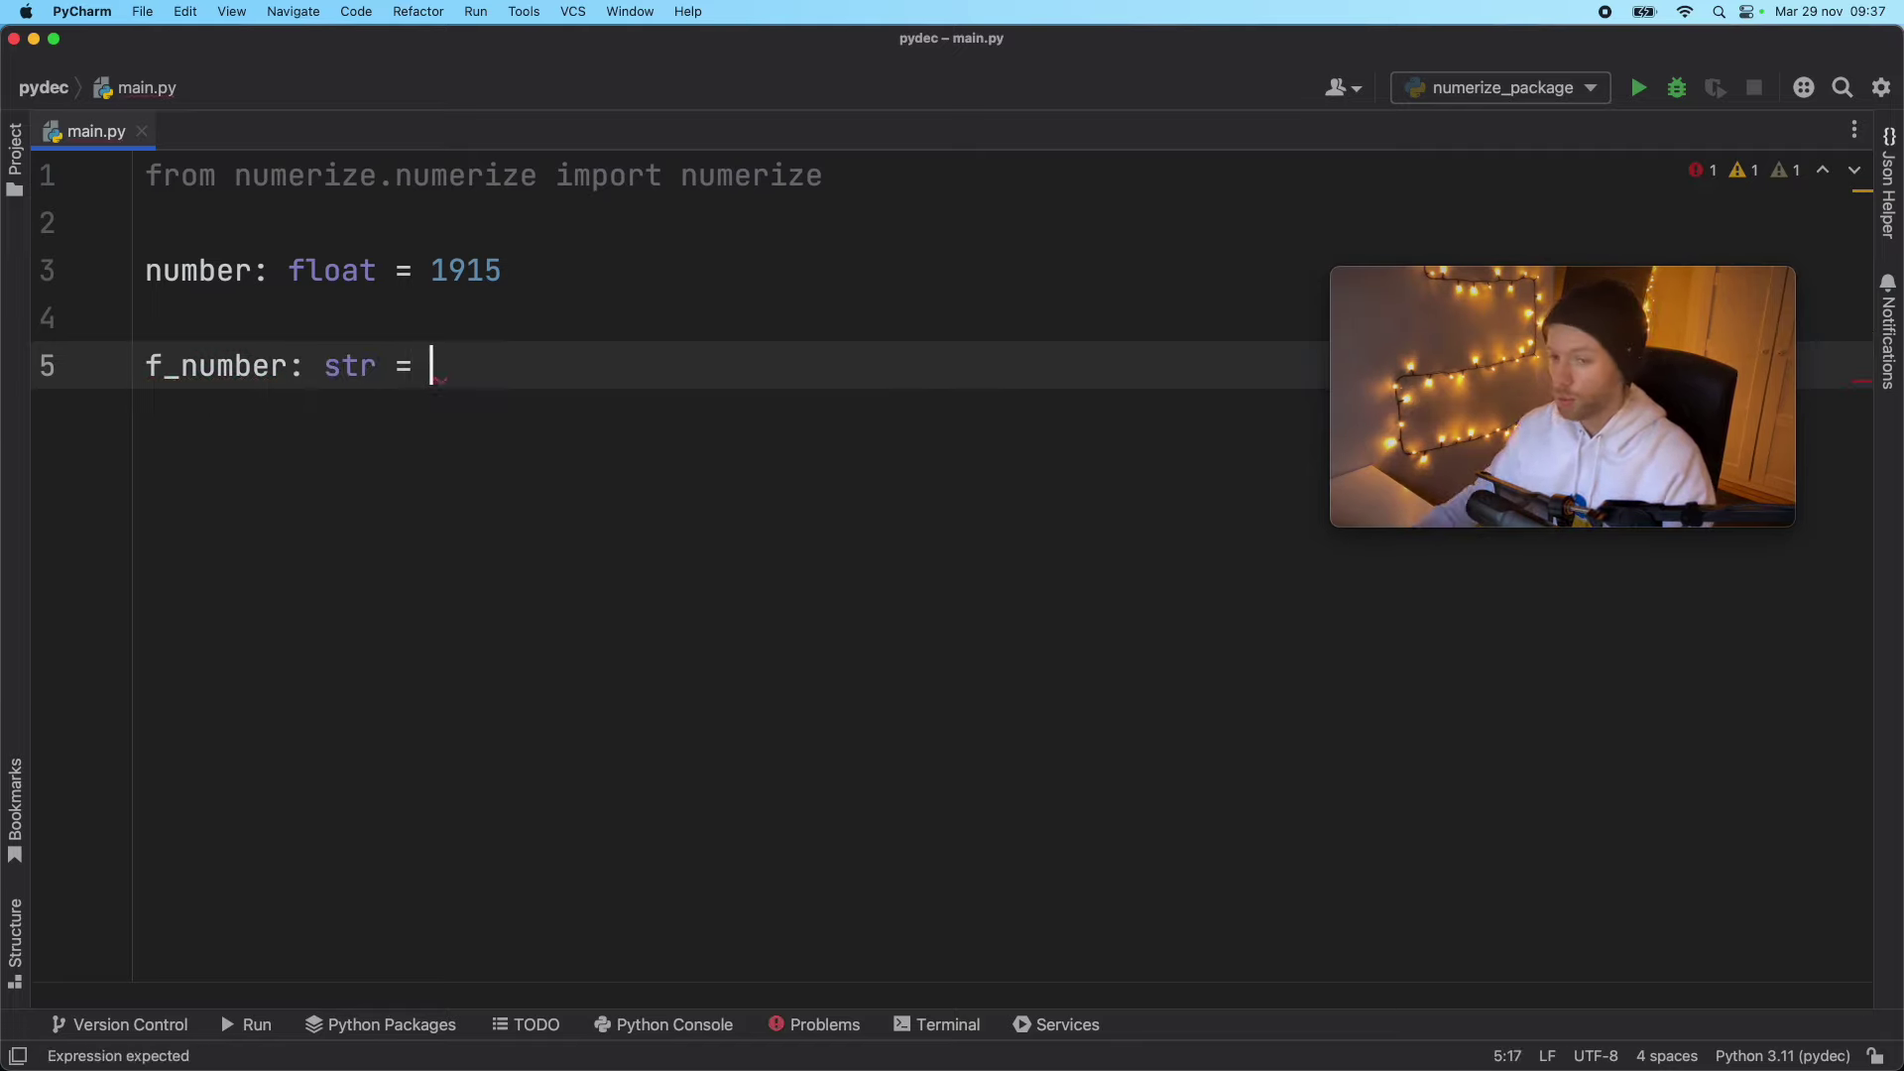
{"action": "type", "text": " nu"}
Step: Add f_number = numerize(number) and print(f_number) using autocomplete
{"action": "key", "text": "Down"}
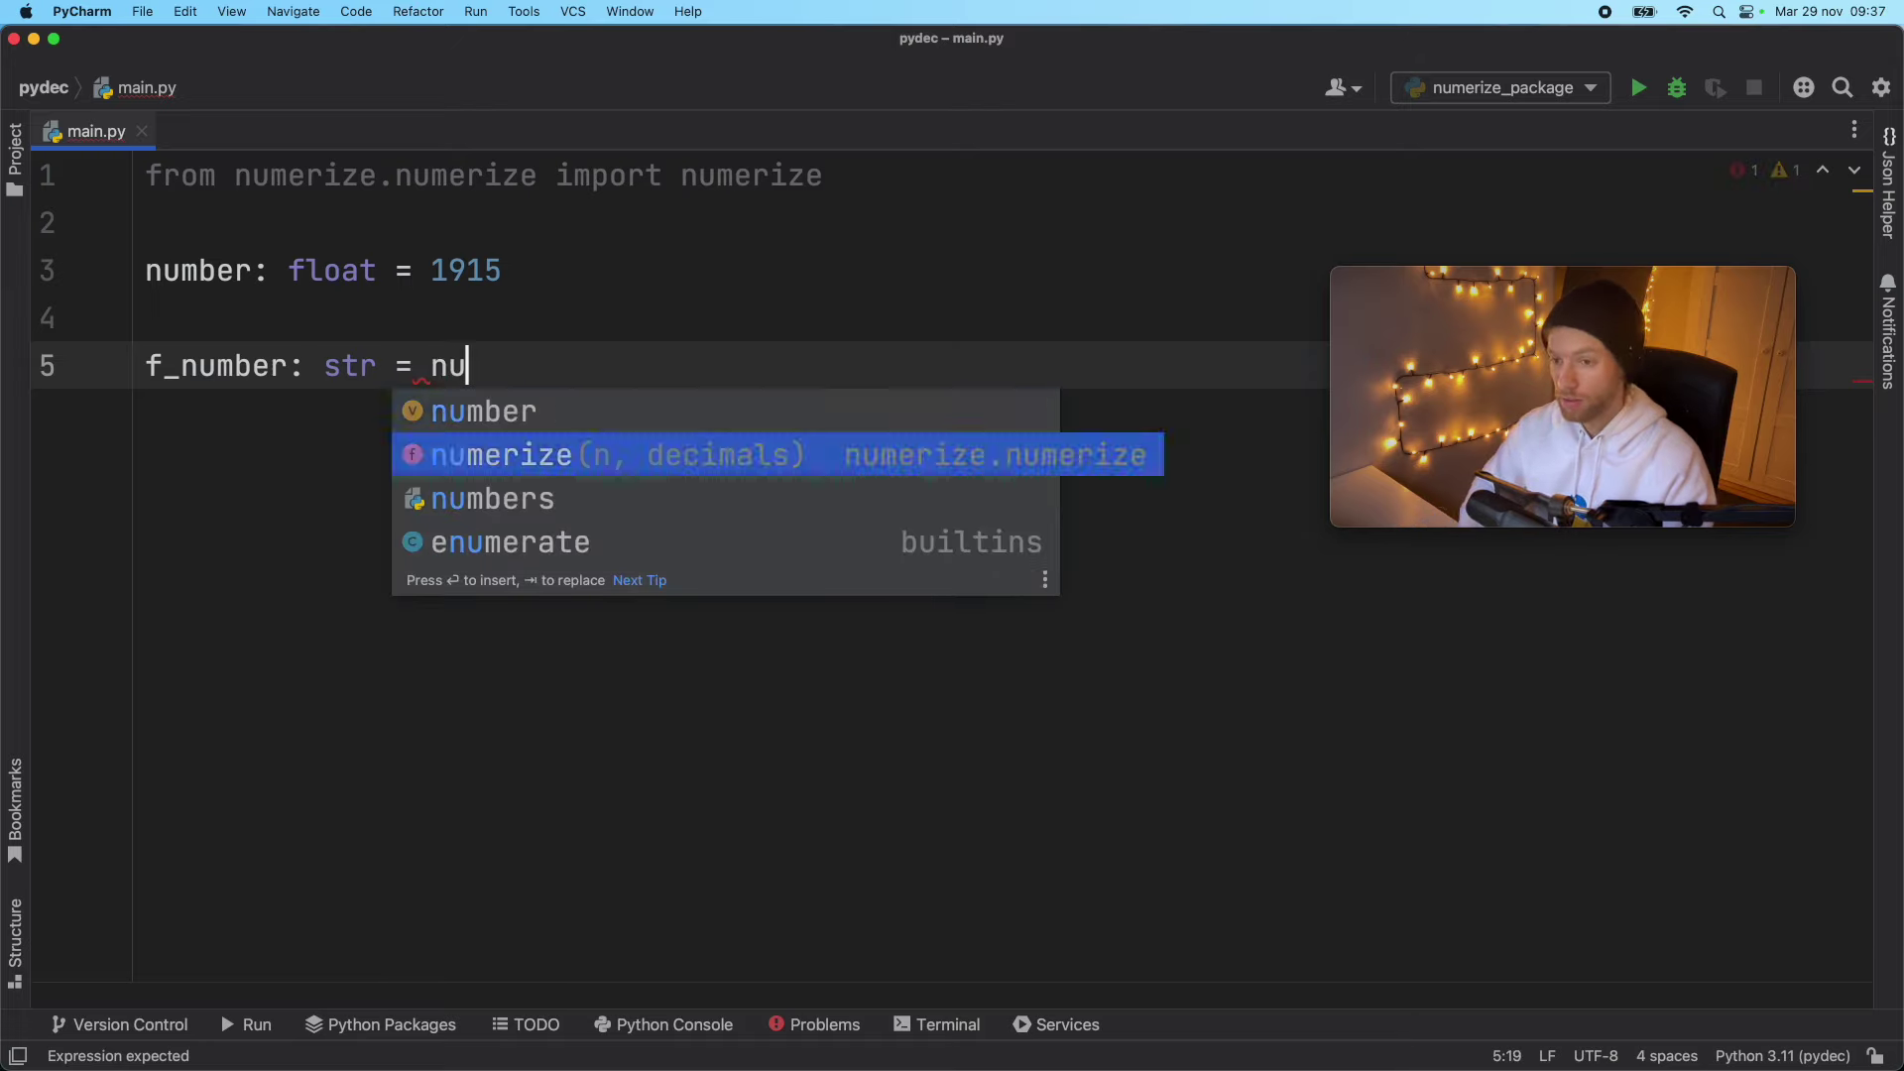
{"action": "key", "text": "Return"}
{"action": "type", "text": "n"}
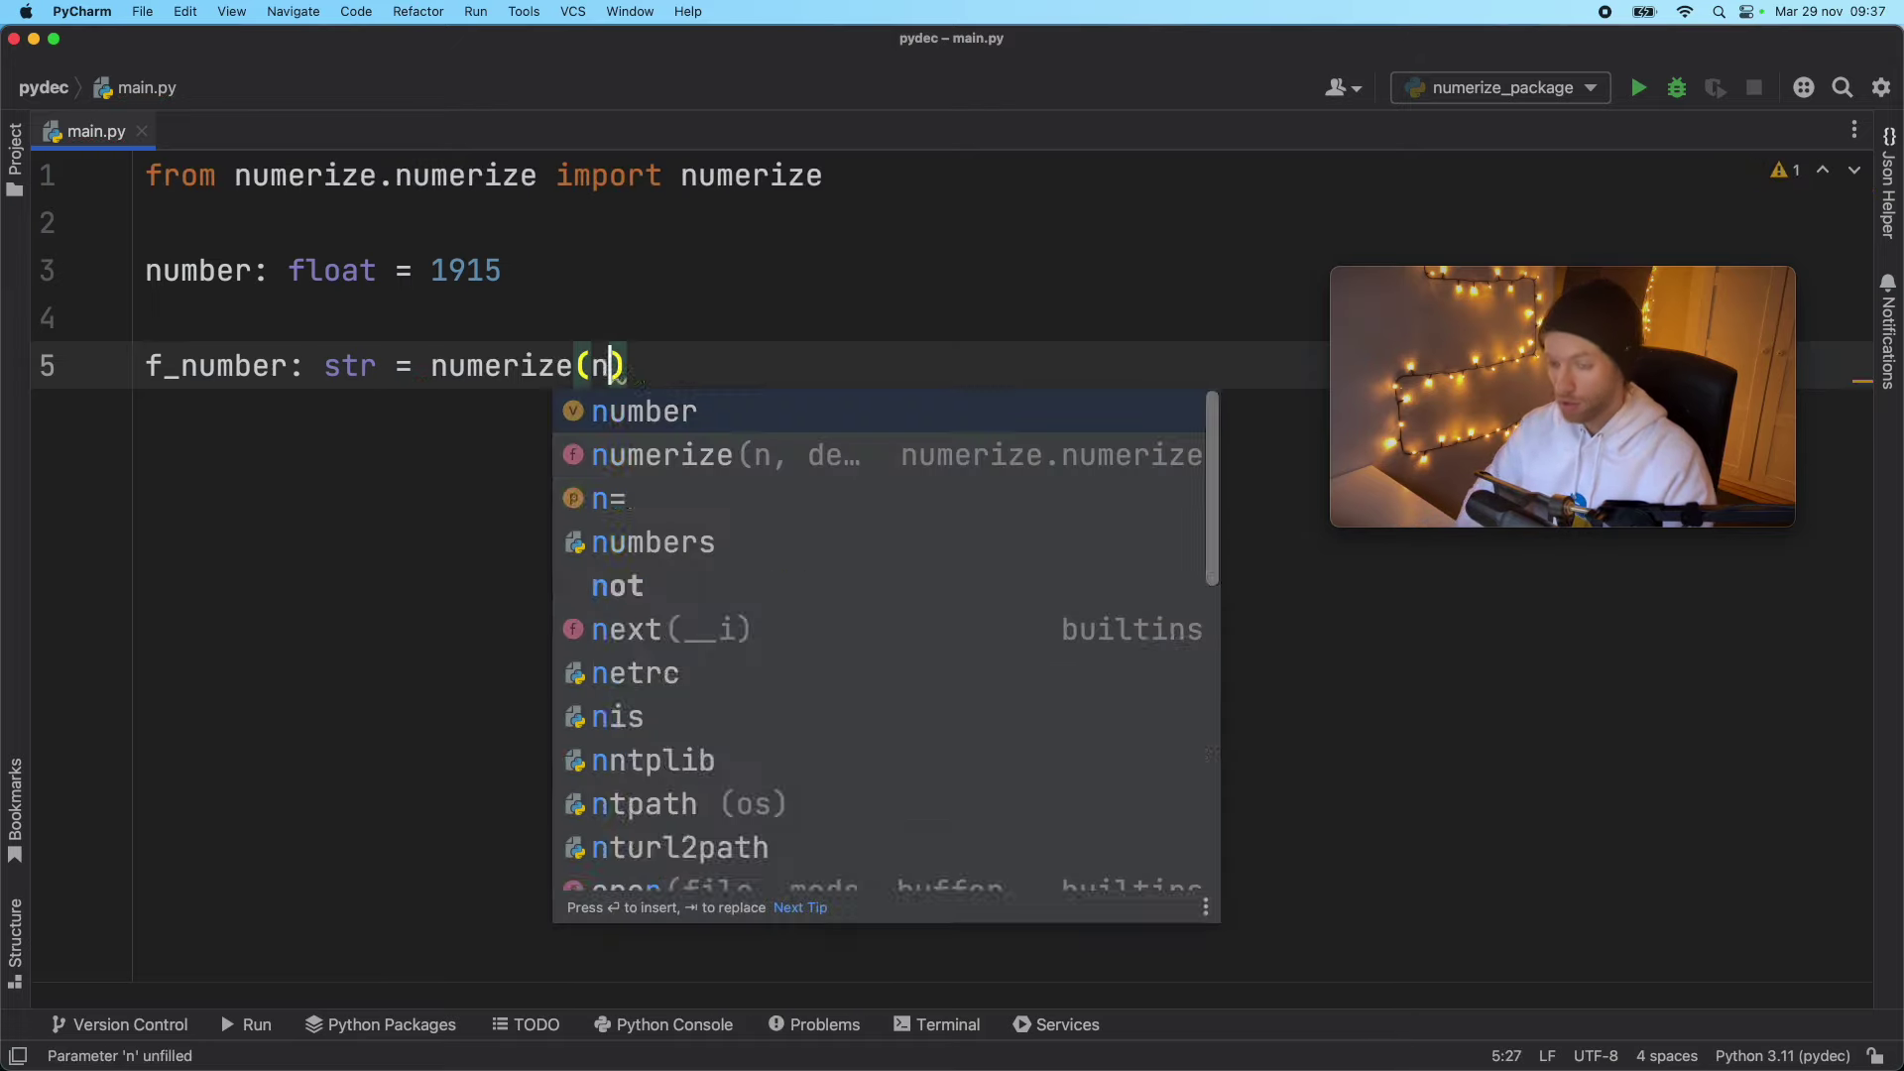
{"action": "type", "text": "u"}
{"action": "key", "text": "Return"}
{"action": "key", "text": "Right"}
{"action": "key", "text": "Return"}
{"action": "key", "text": "Return"}
{"action": "type", "text": "p"}
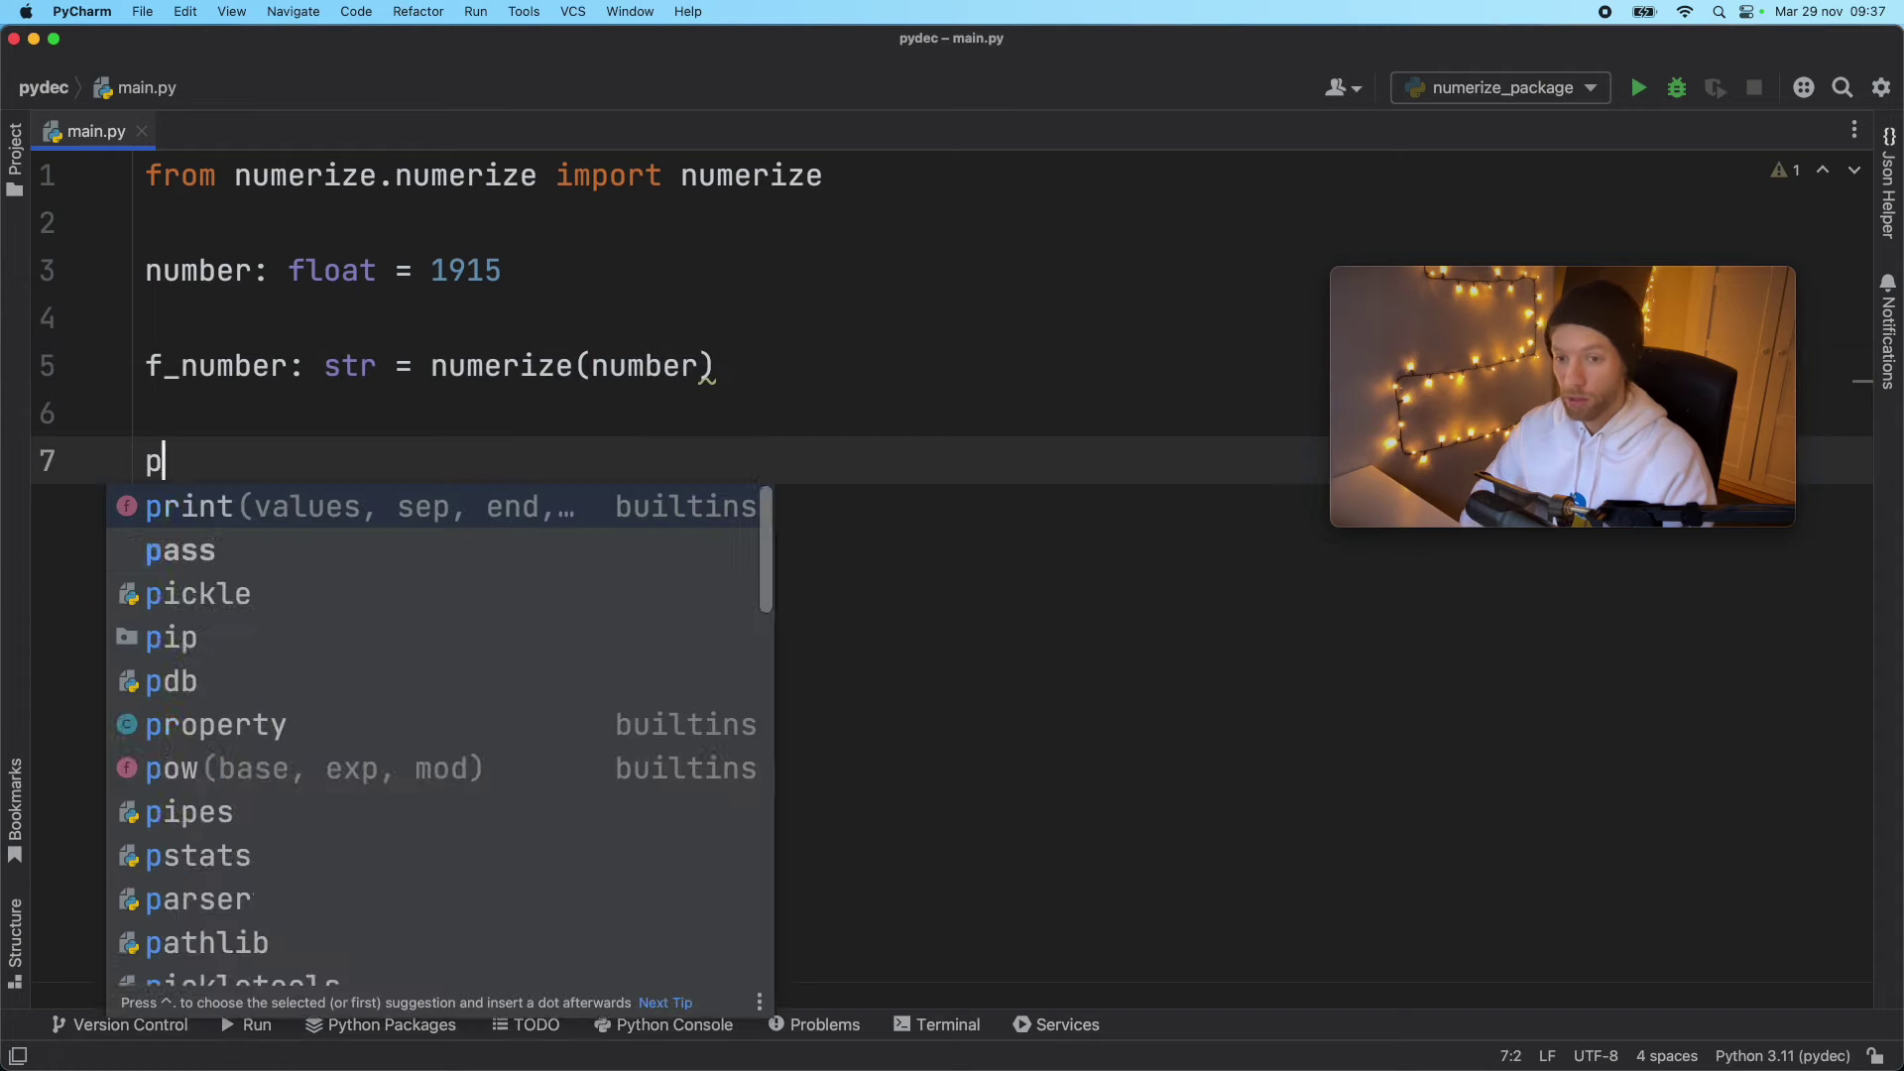
{"action": "type", "text": "rint(f"}
{"action": "key", "text": "Return"}
Step: Run main.py and check the output 1.92K for number 1915
{"action": "key", "text": "ctrl+shift+r"}
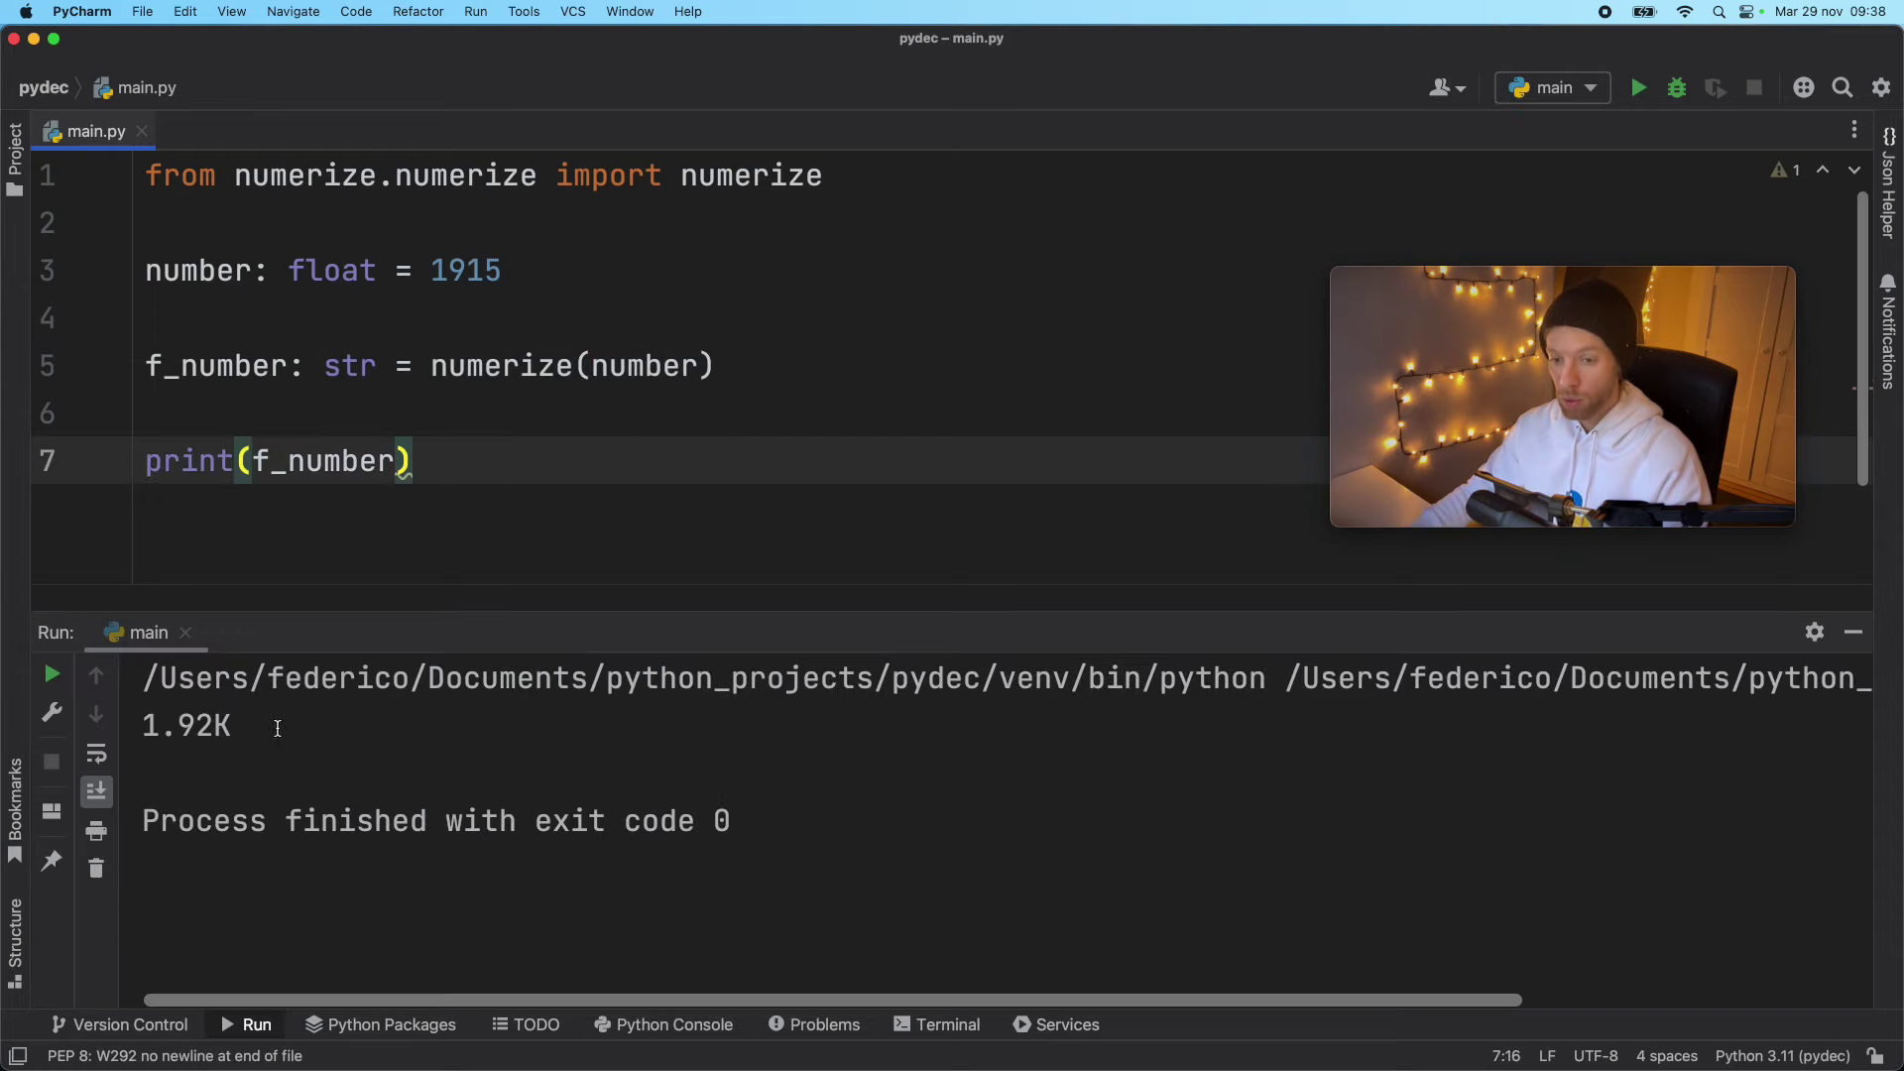
{"action": "left_click_drag", "start_coordinate": [235, 727], "coordinate": [138, 728]}
{"action": "left_click", "coordinate": [605, 436]}
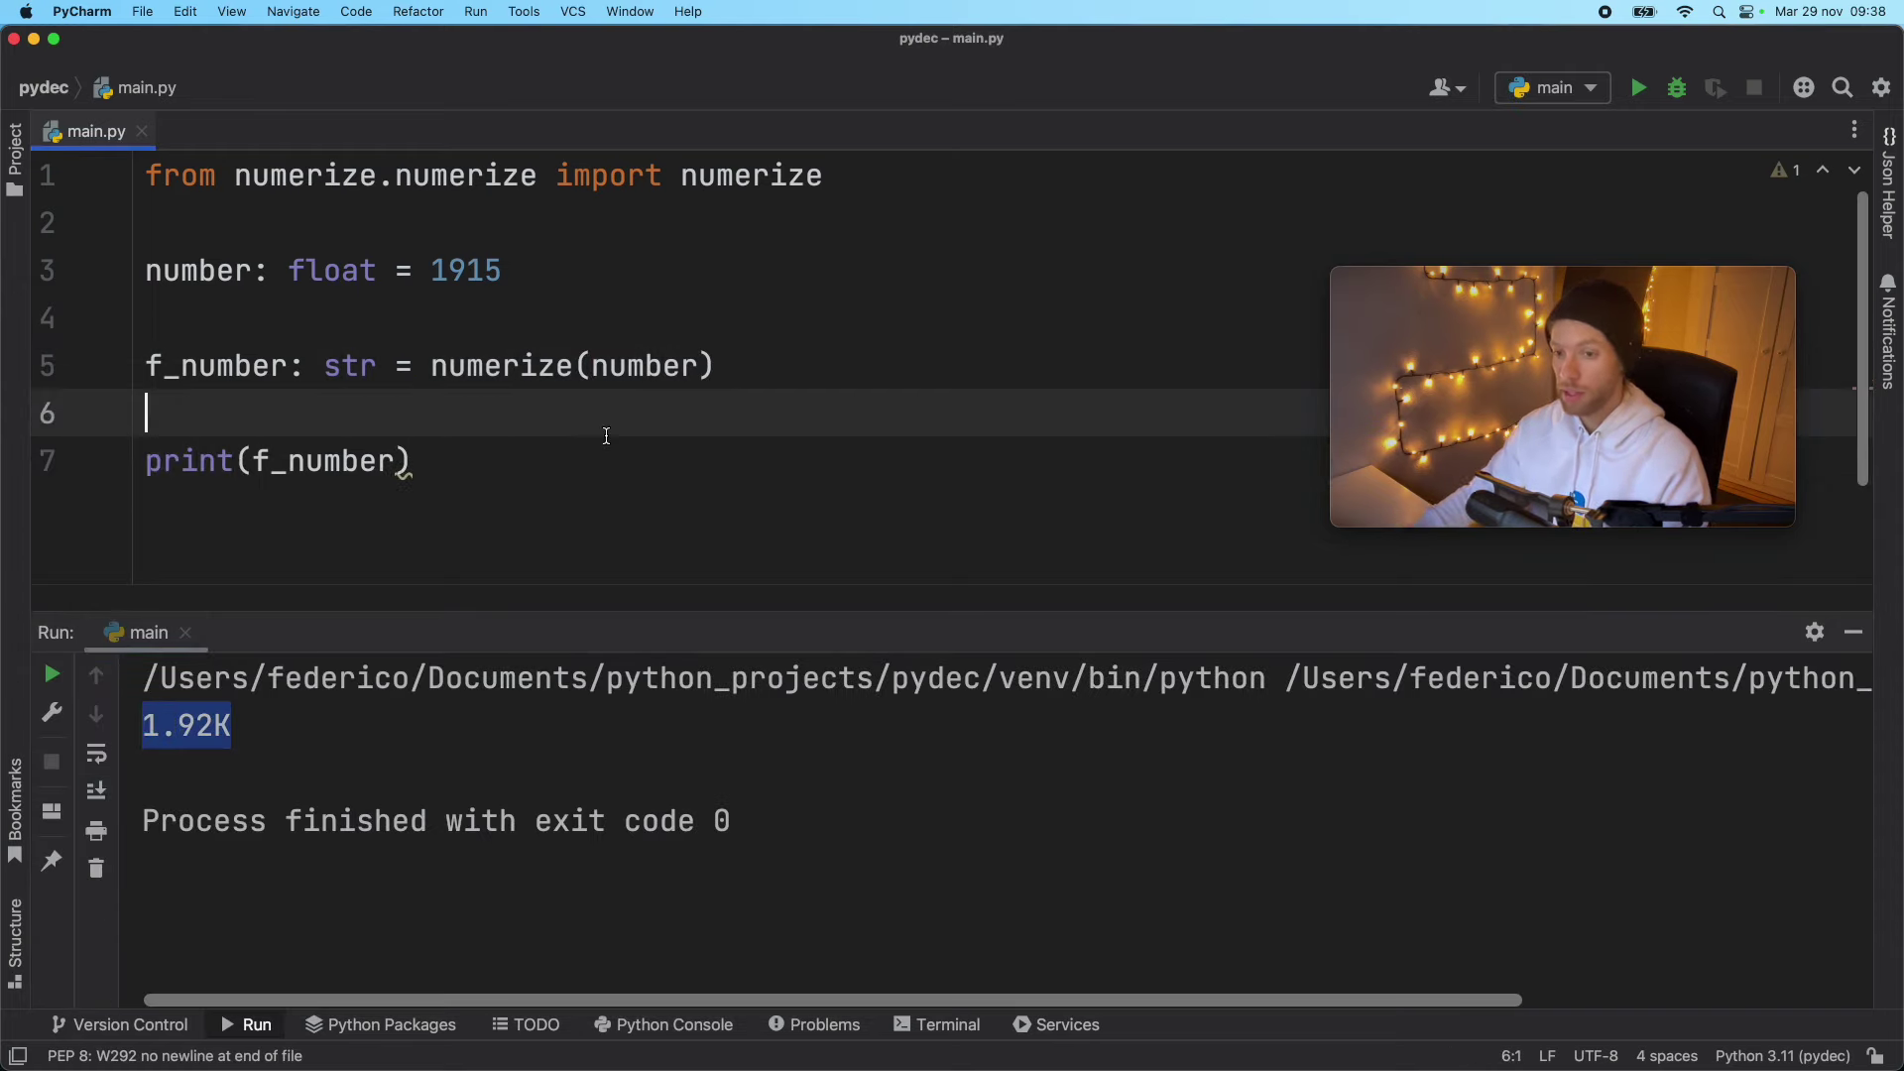
{"action": "left_click", "coordinate": [546, 285]}
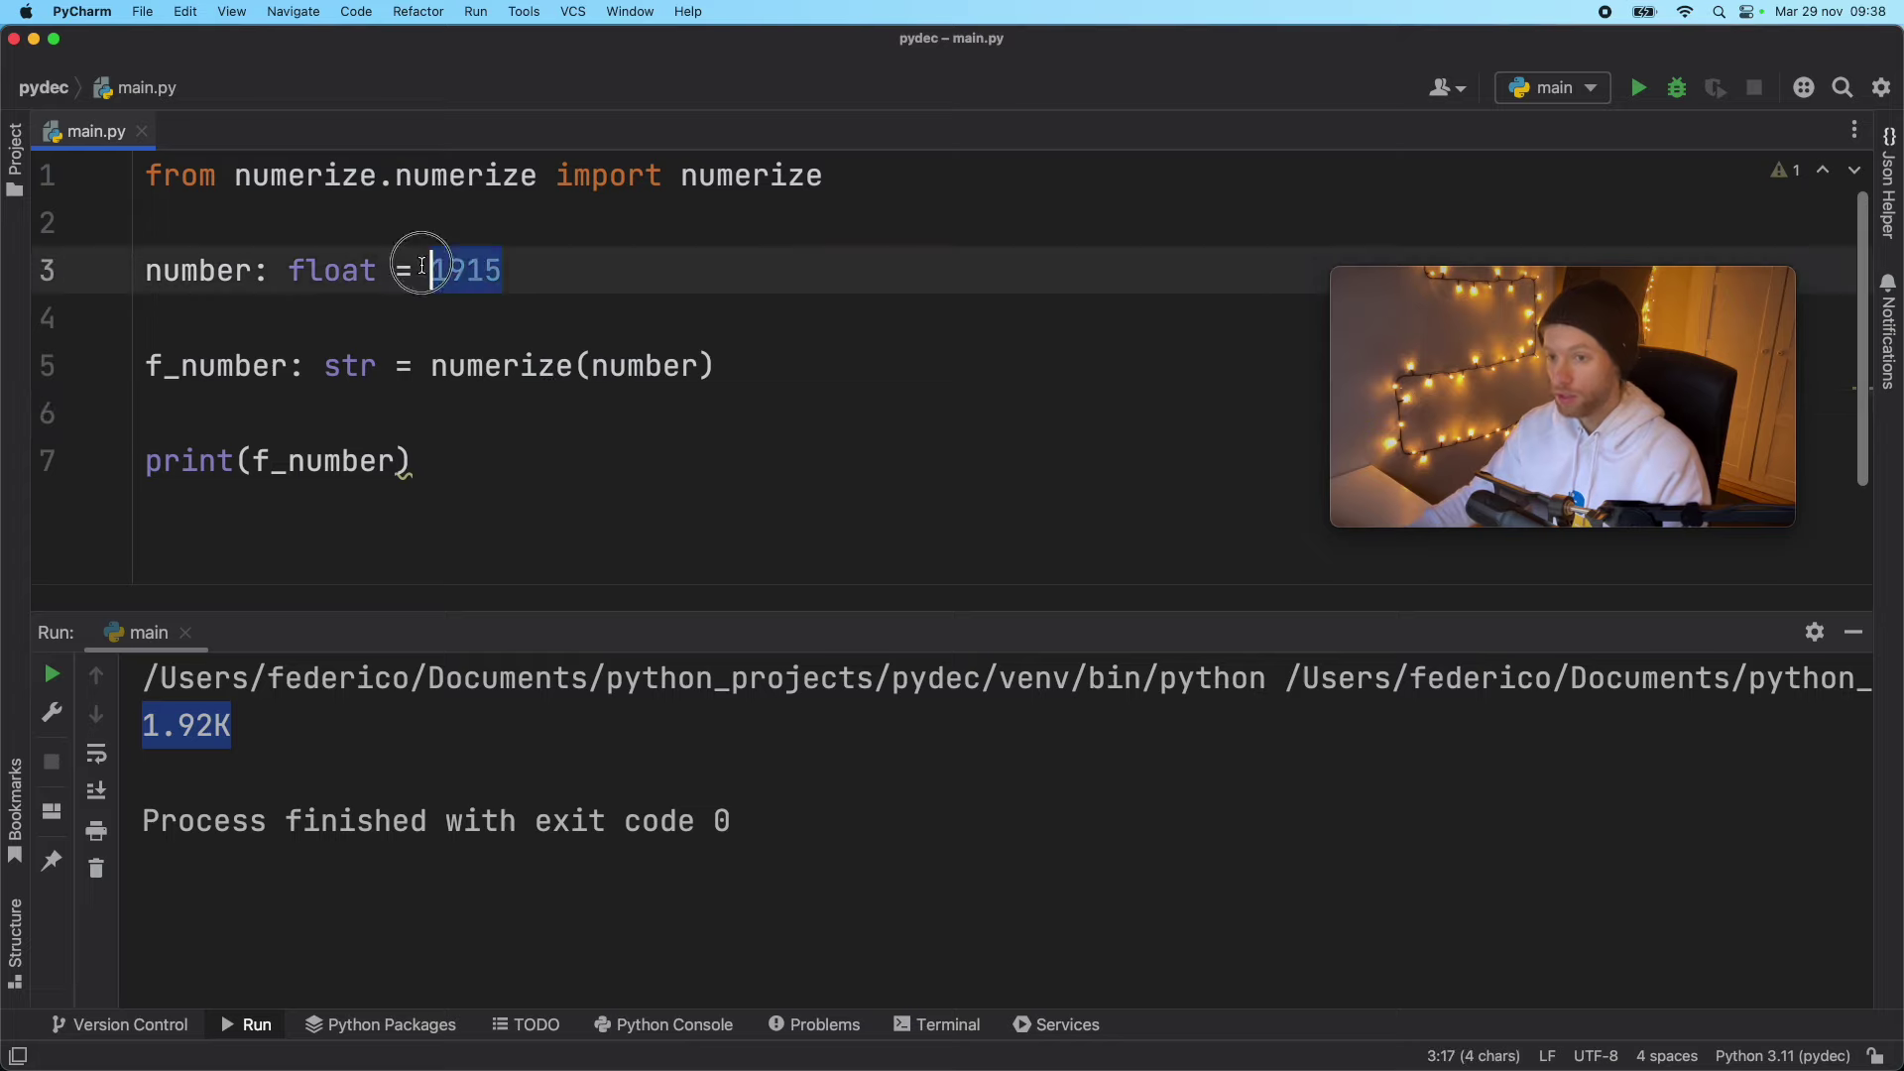
{"action": "left_click", "coordinate": [544, 446]}
{"action": "left_click", "coordinate": [375, 838]}
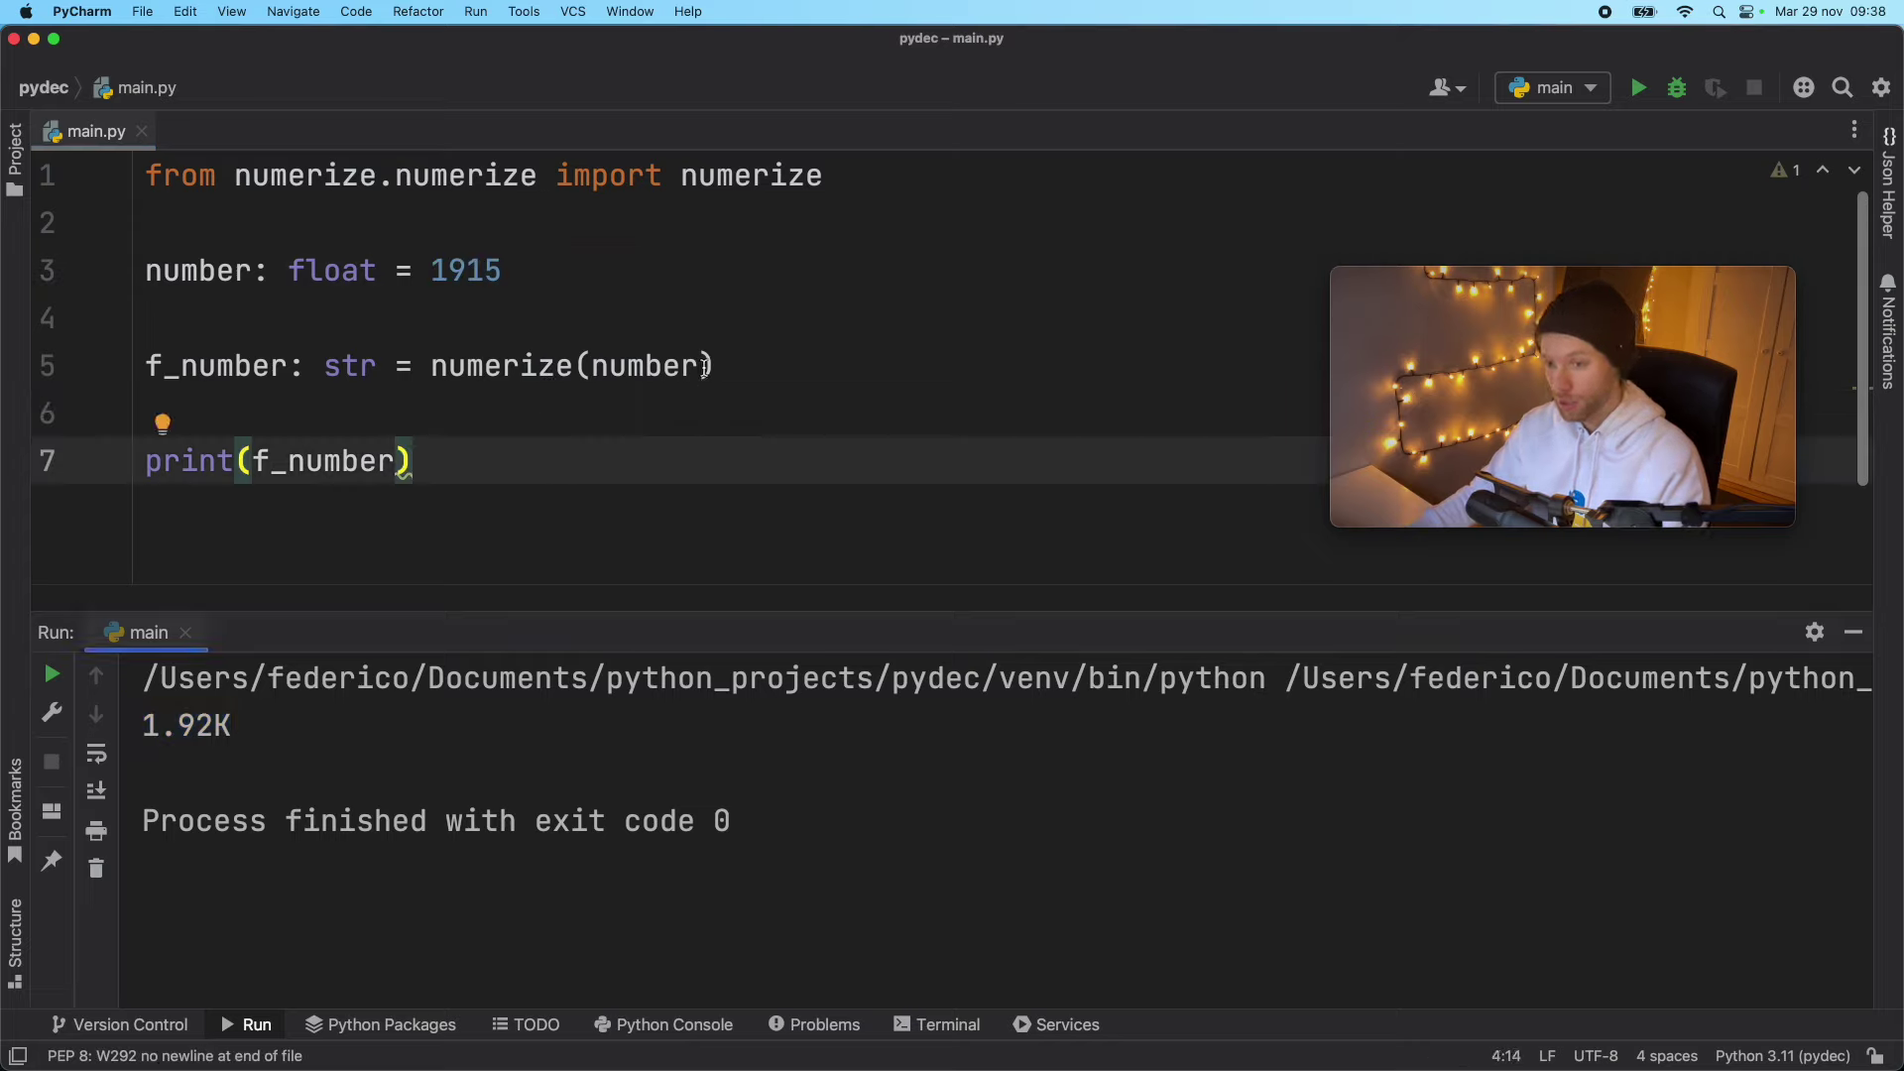
Step: Pass precision 3 to numerize, rerun to get 1.915K, then remove the argument again
{"action": "left_click", "coordinate": [708, 366]}
{"action": "type", "text": ", "}
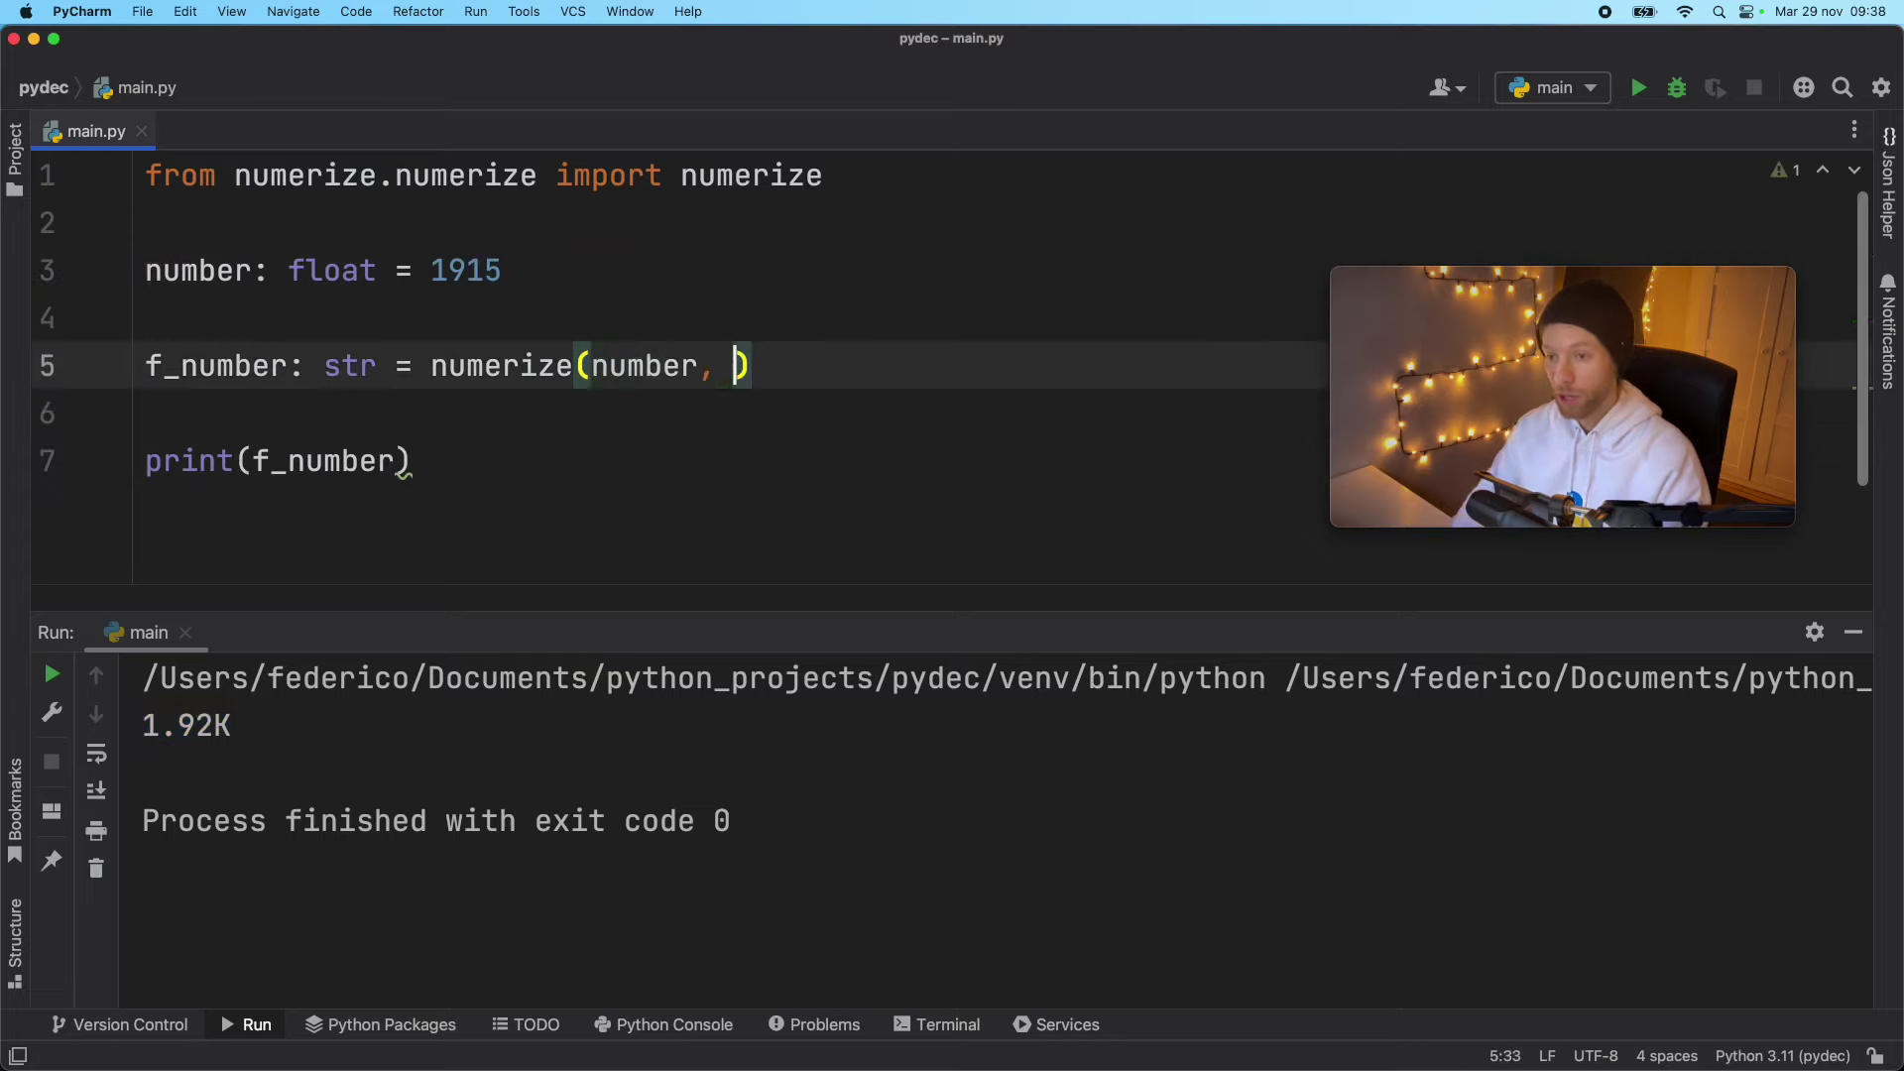
{"action": "type", "text": "3"}
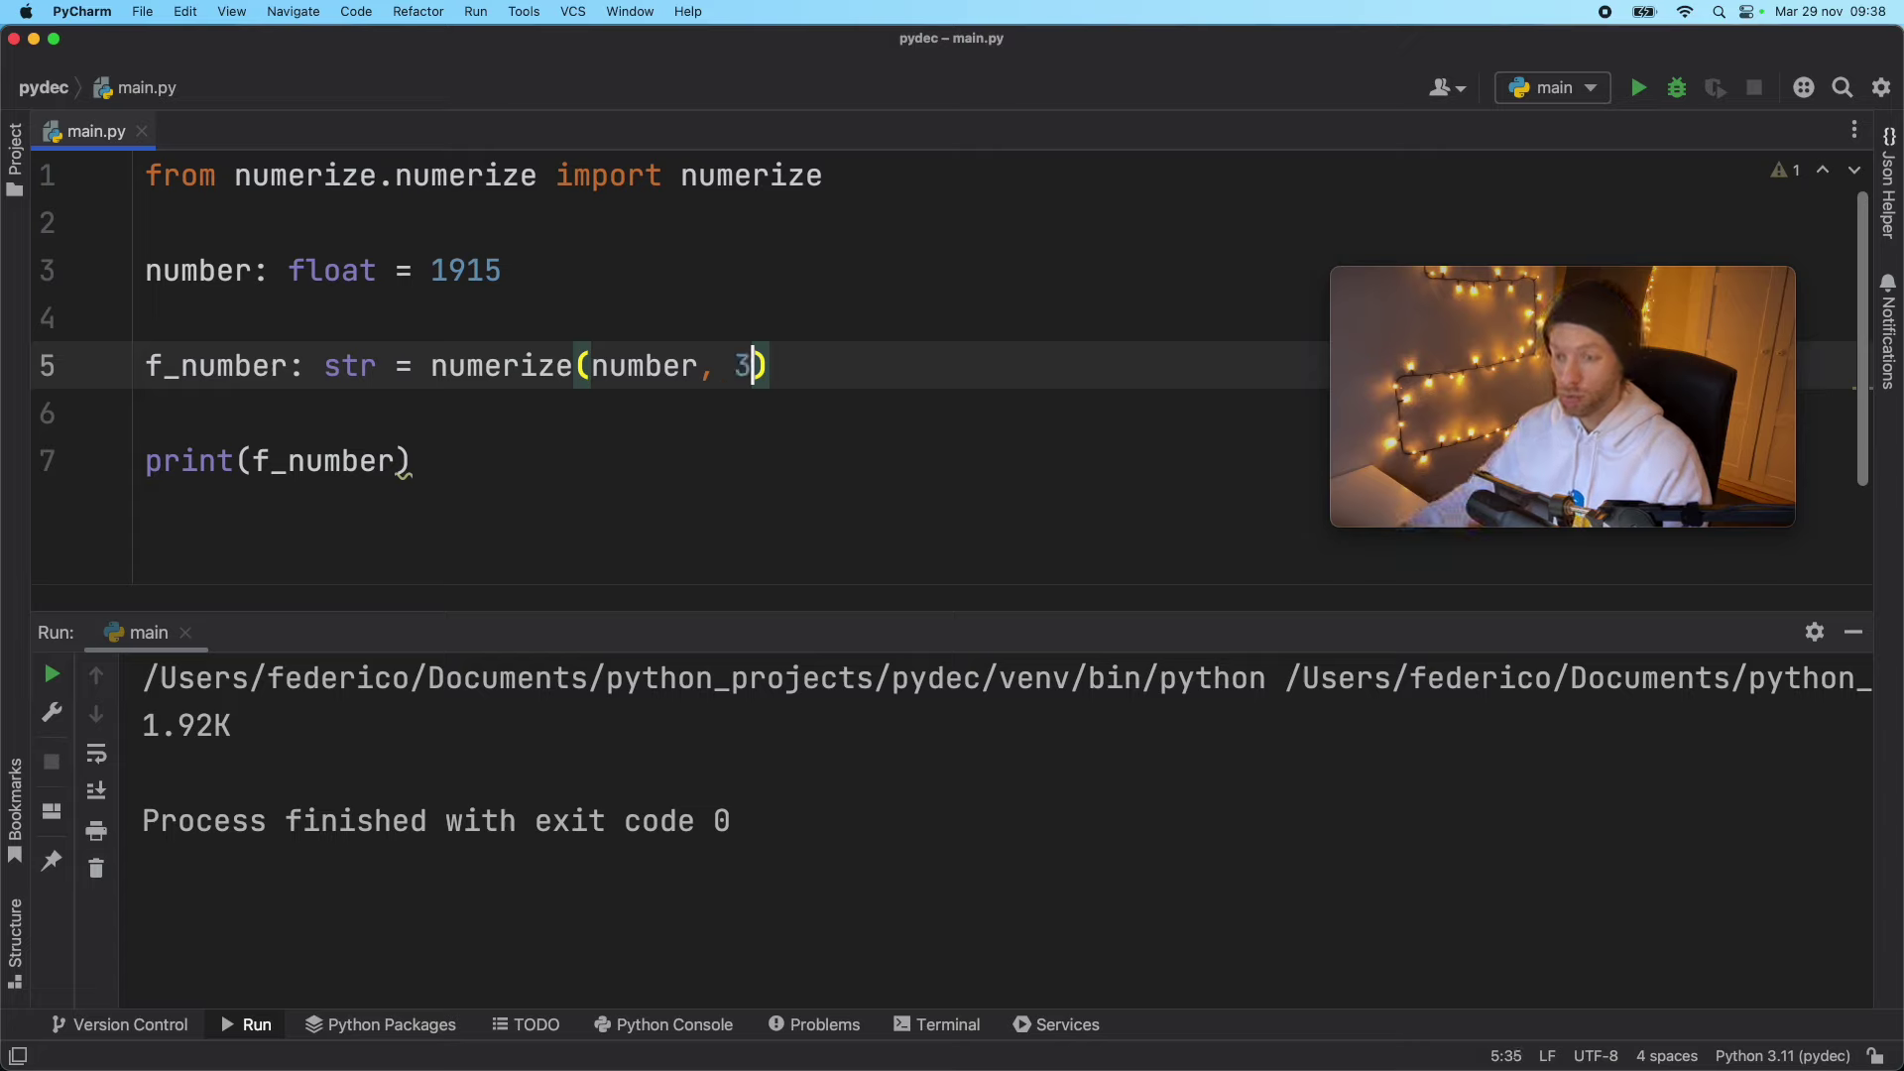
{"action": "key", "text": "ctrl+r"}
{"action": "left_click_drag", "start_coordinate": [248, 726], "coordinate": [143, 726]}
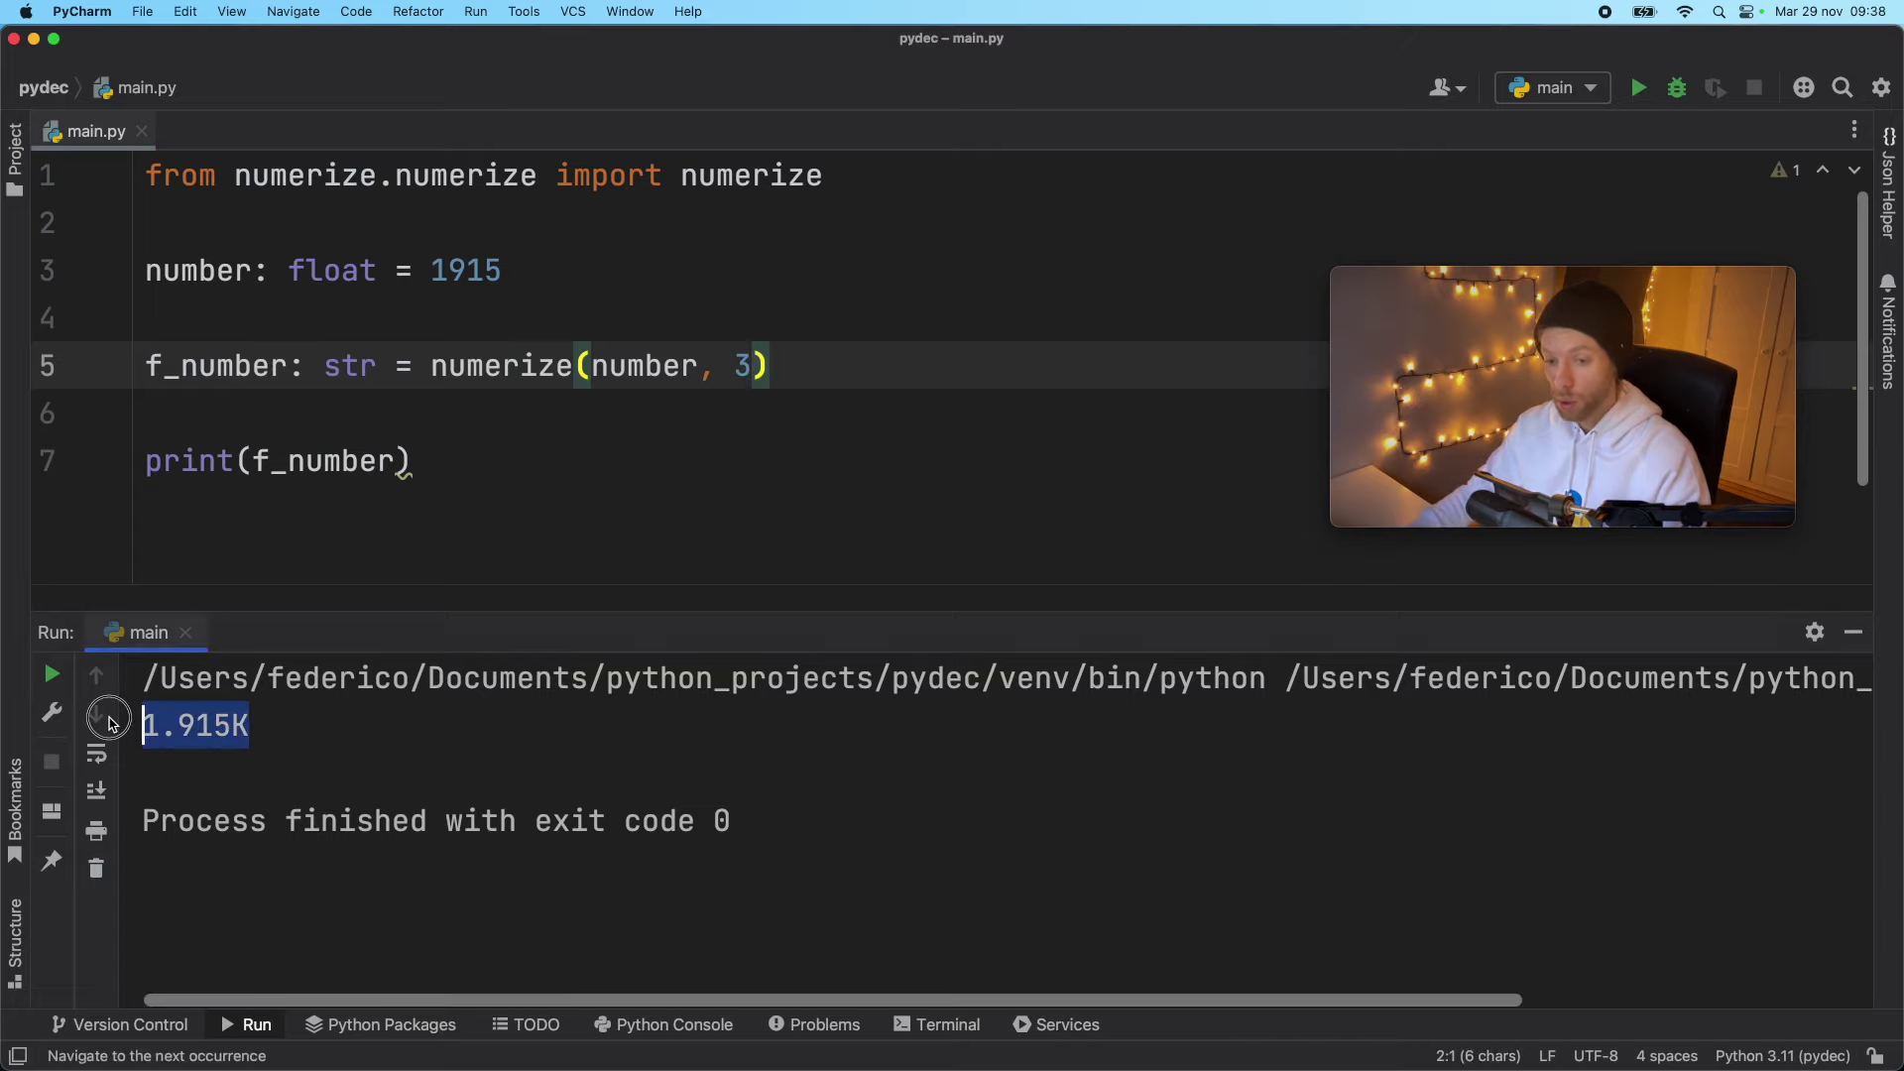
{"action": "left_click", "coordinate": [530, 262]}
{"action": "left_click", "coordinate": [803, 366]}
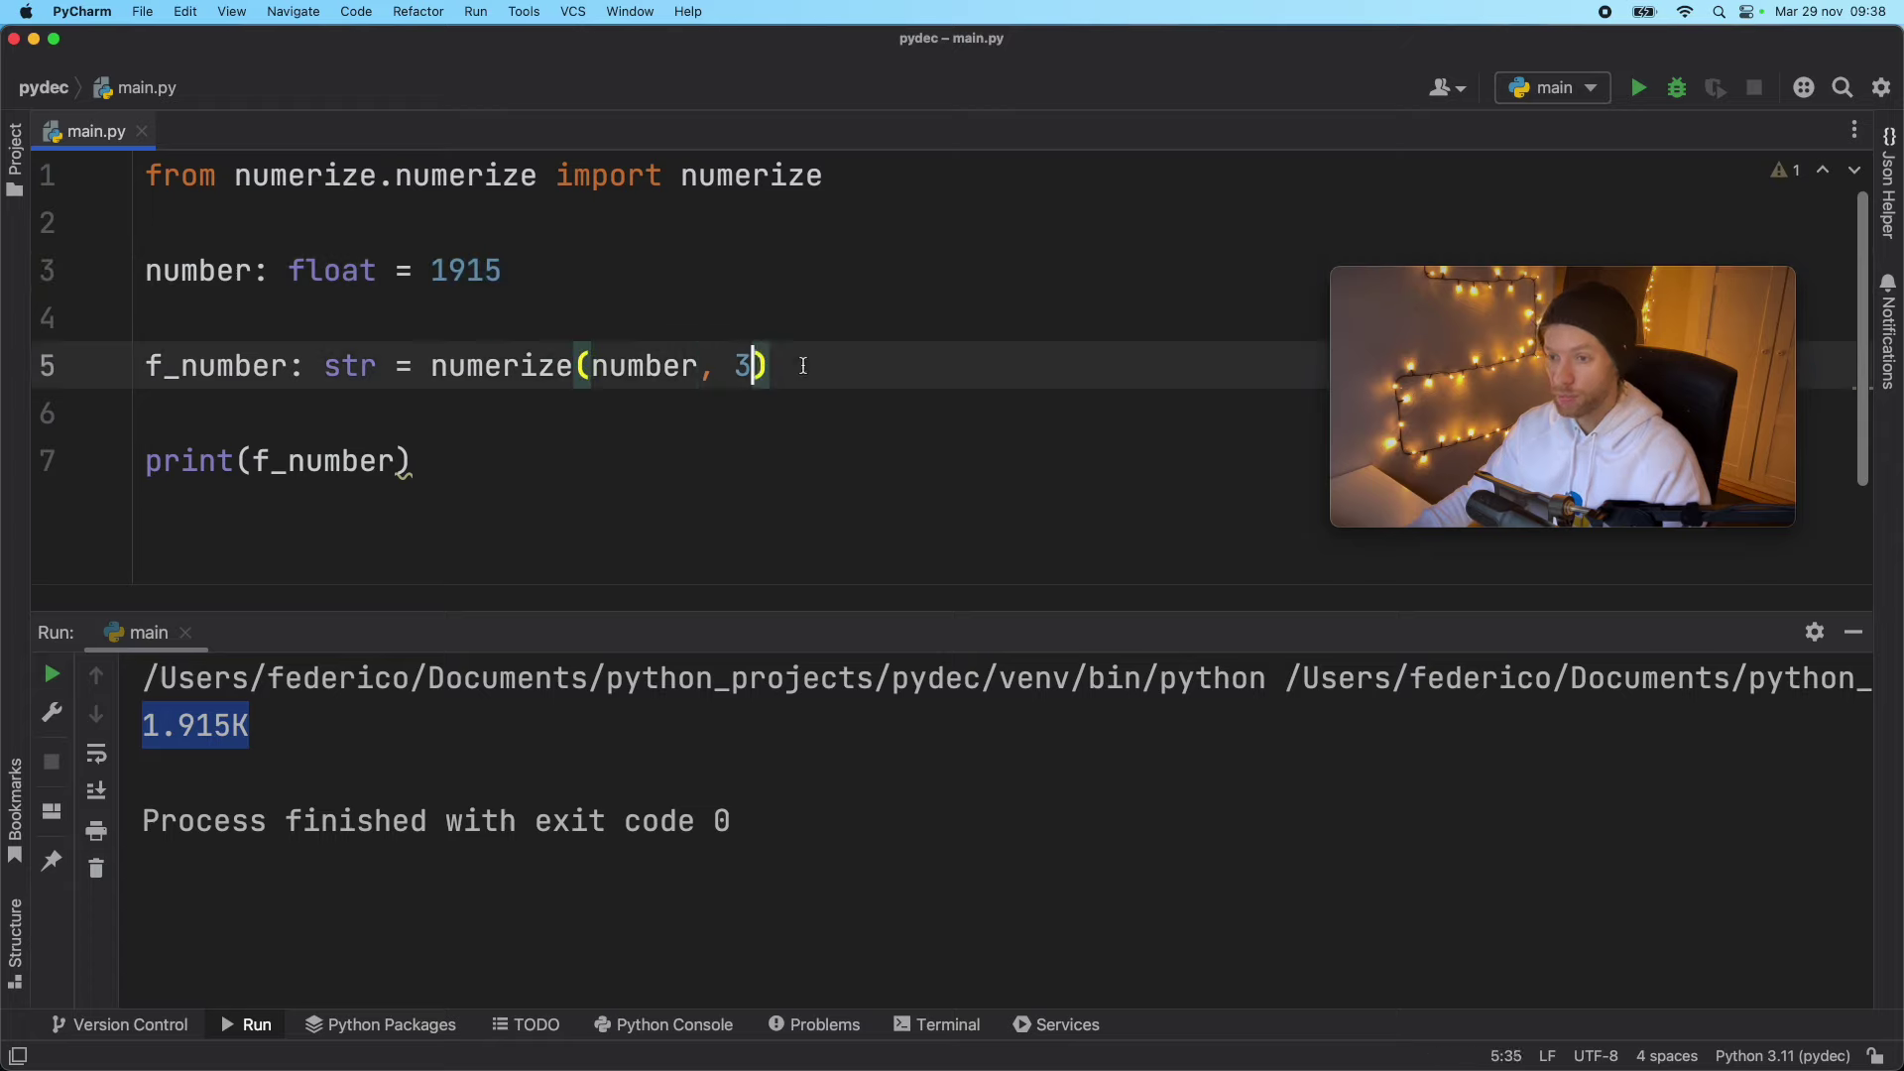
{"action": "key", "text": "BackSpace"}
{"action": "key", "text": "BackSpace"}
{"action": "key", "text": "BackSpace"}
{"action": "key", "text": "Right"}
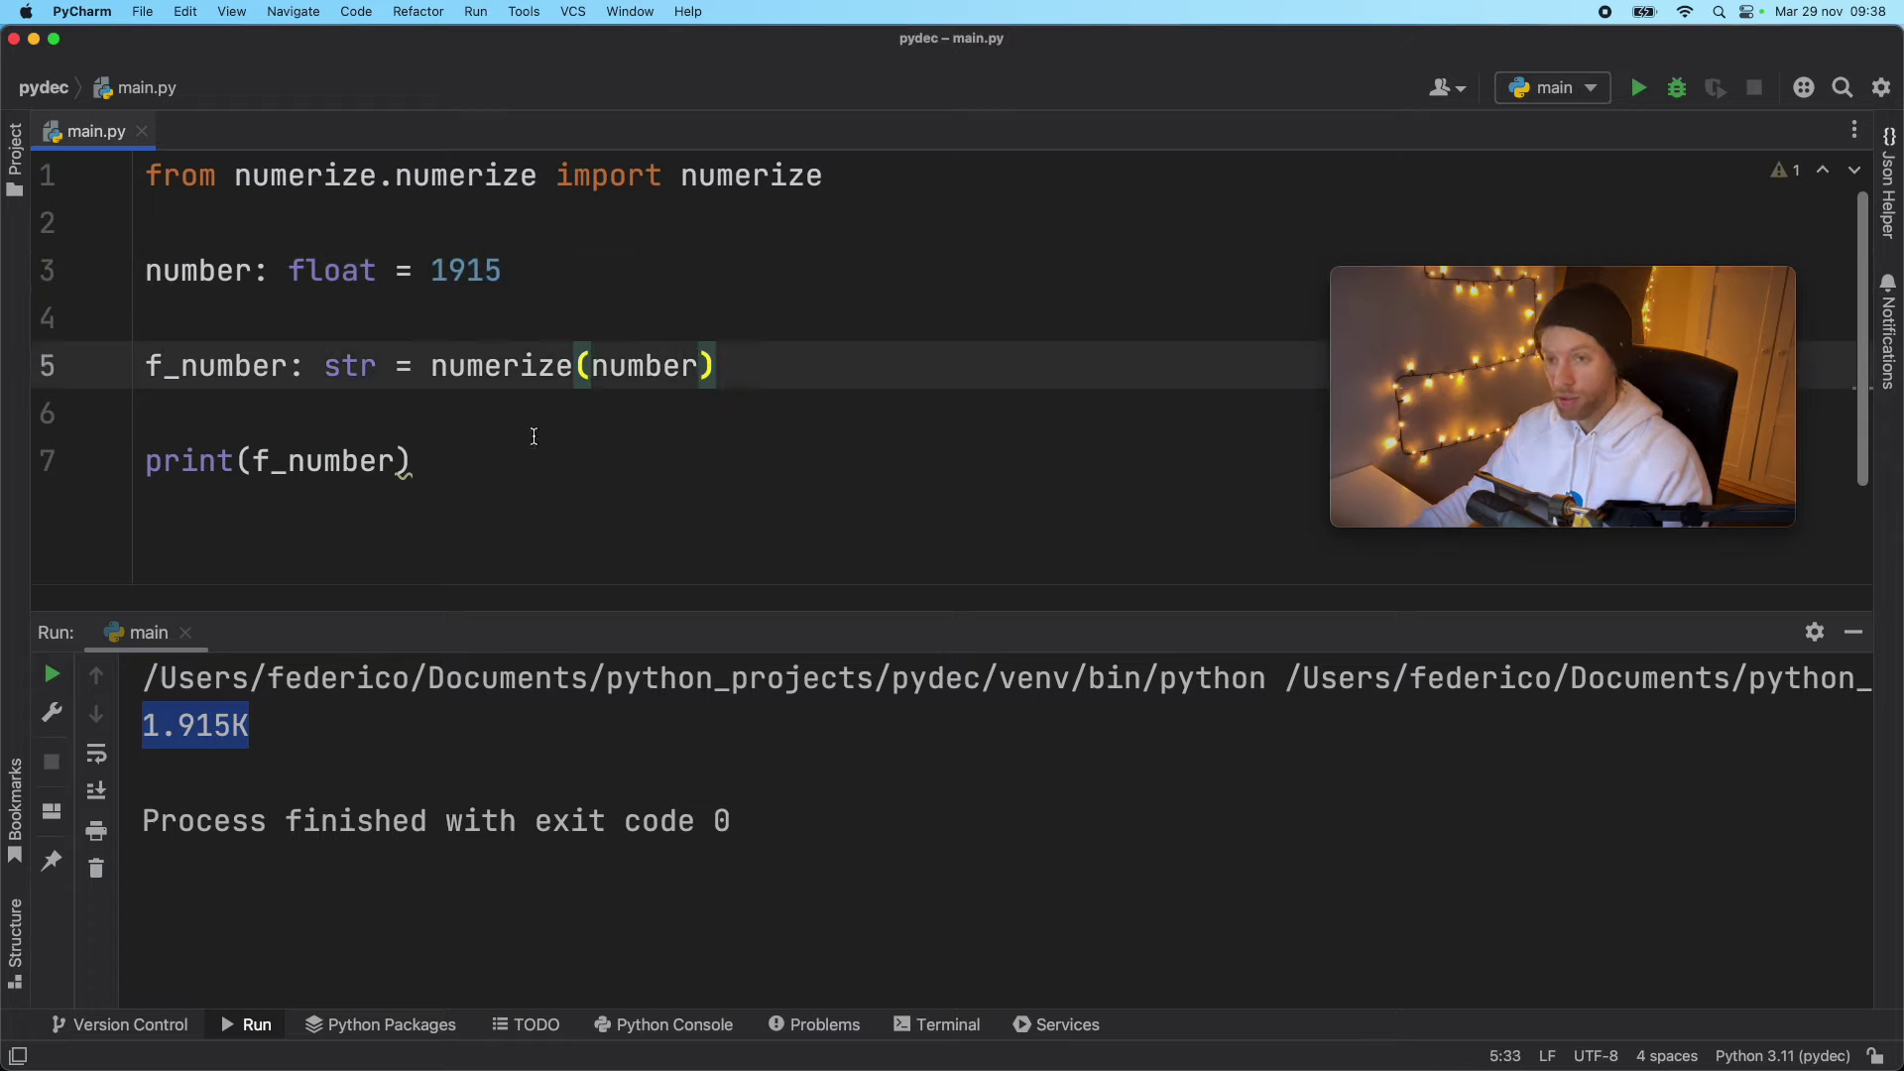
Step: Replace 1915 with 123456789 as the value of number
{"action": "left_click", "coordinate": [440, 277]}
{"action": "double_click", "coordinate": [446, 276]}
{"action": "left_click", "coordinate": [615, 282]}
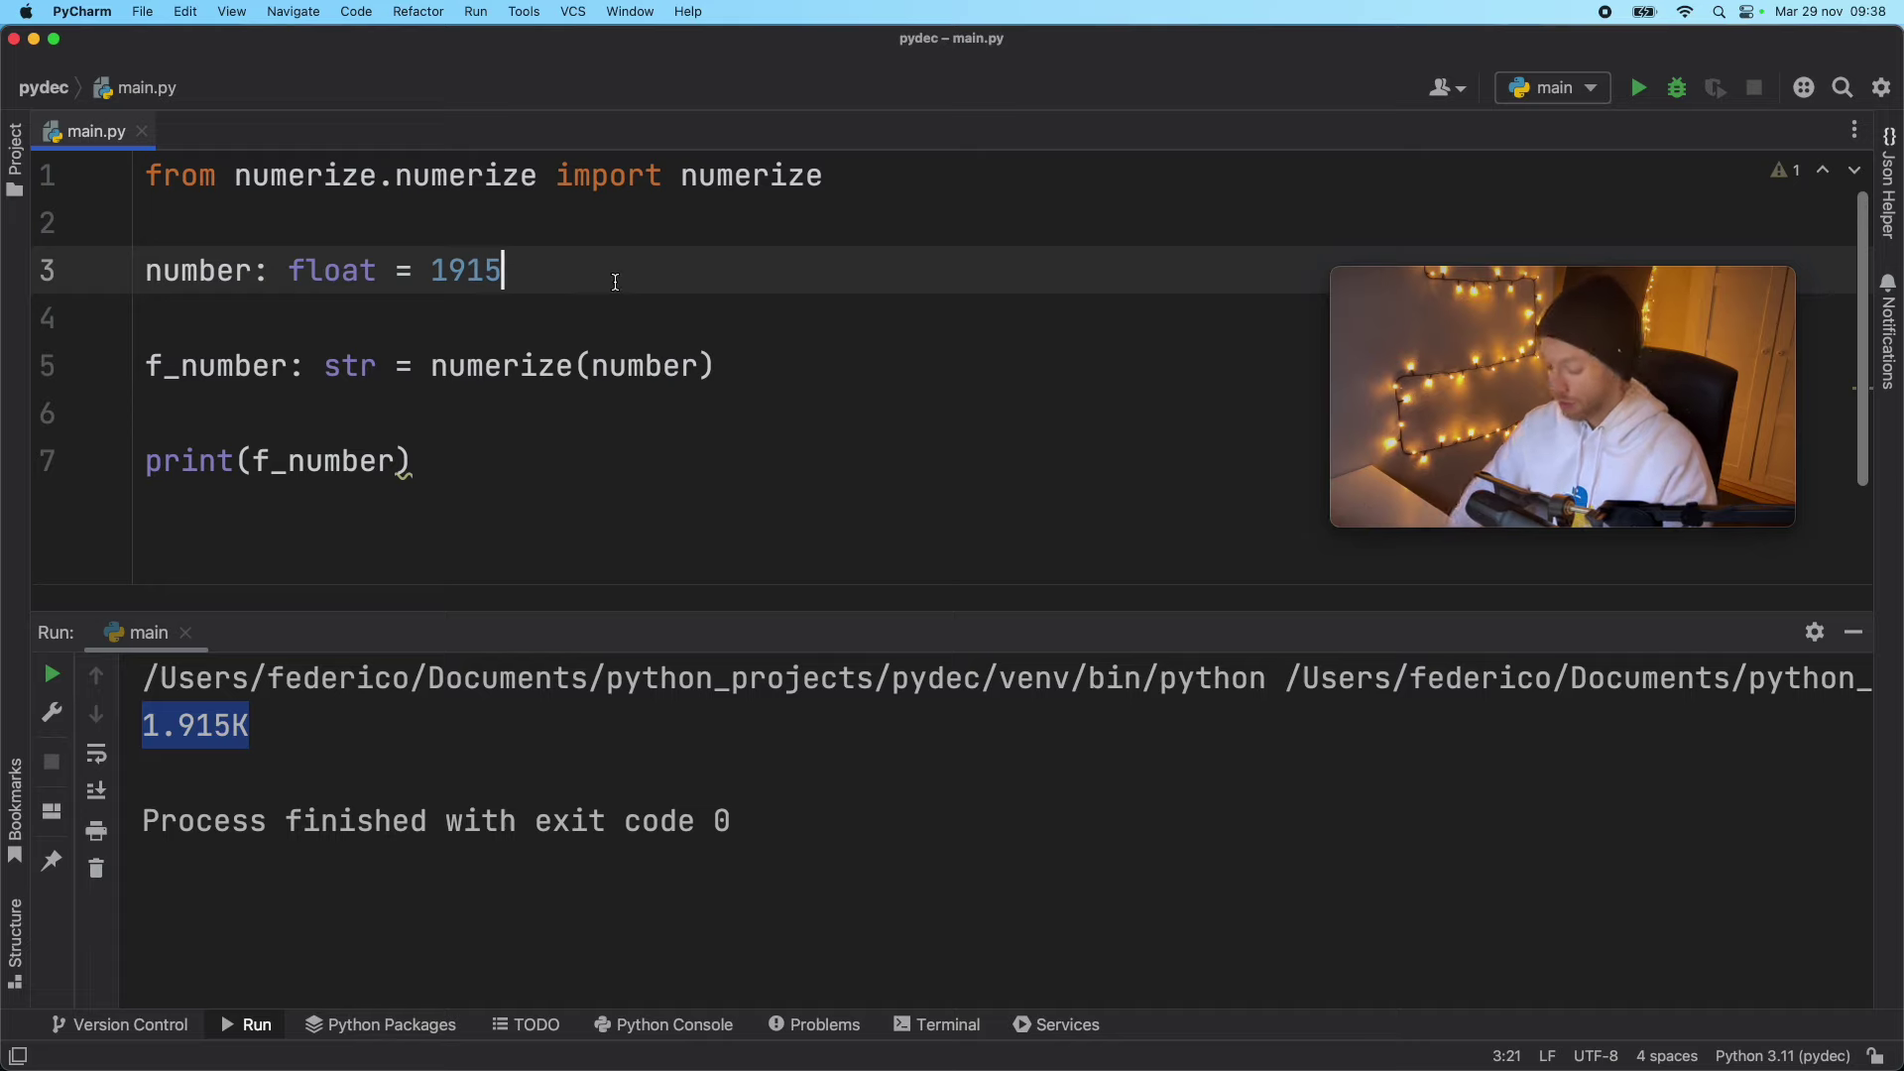
{"action": "type", "text": "1"}
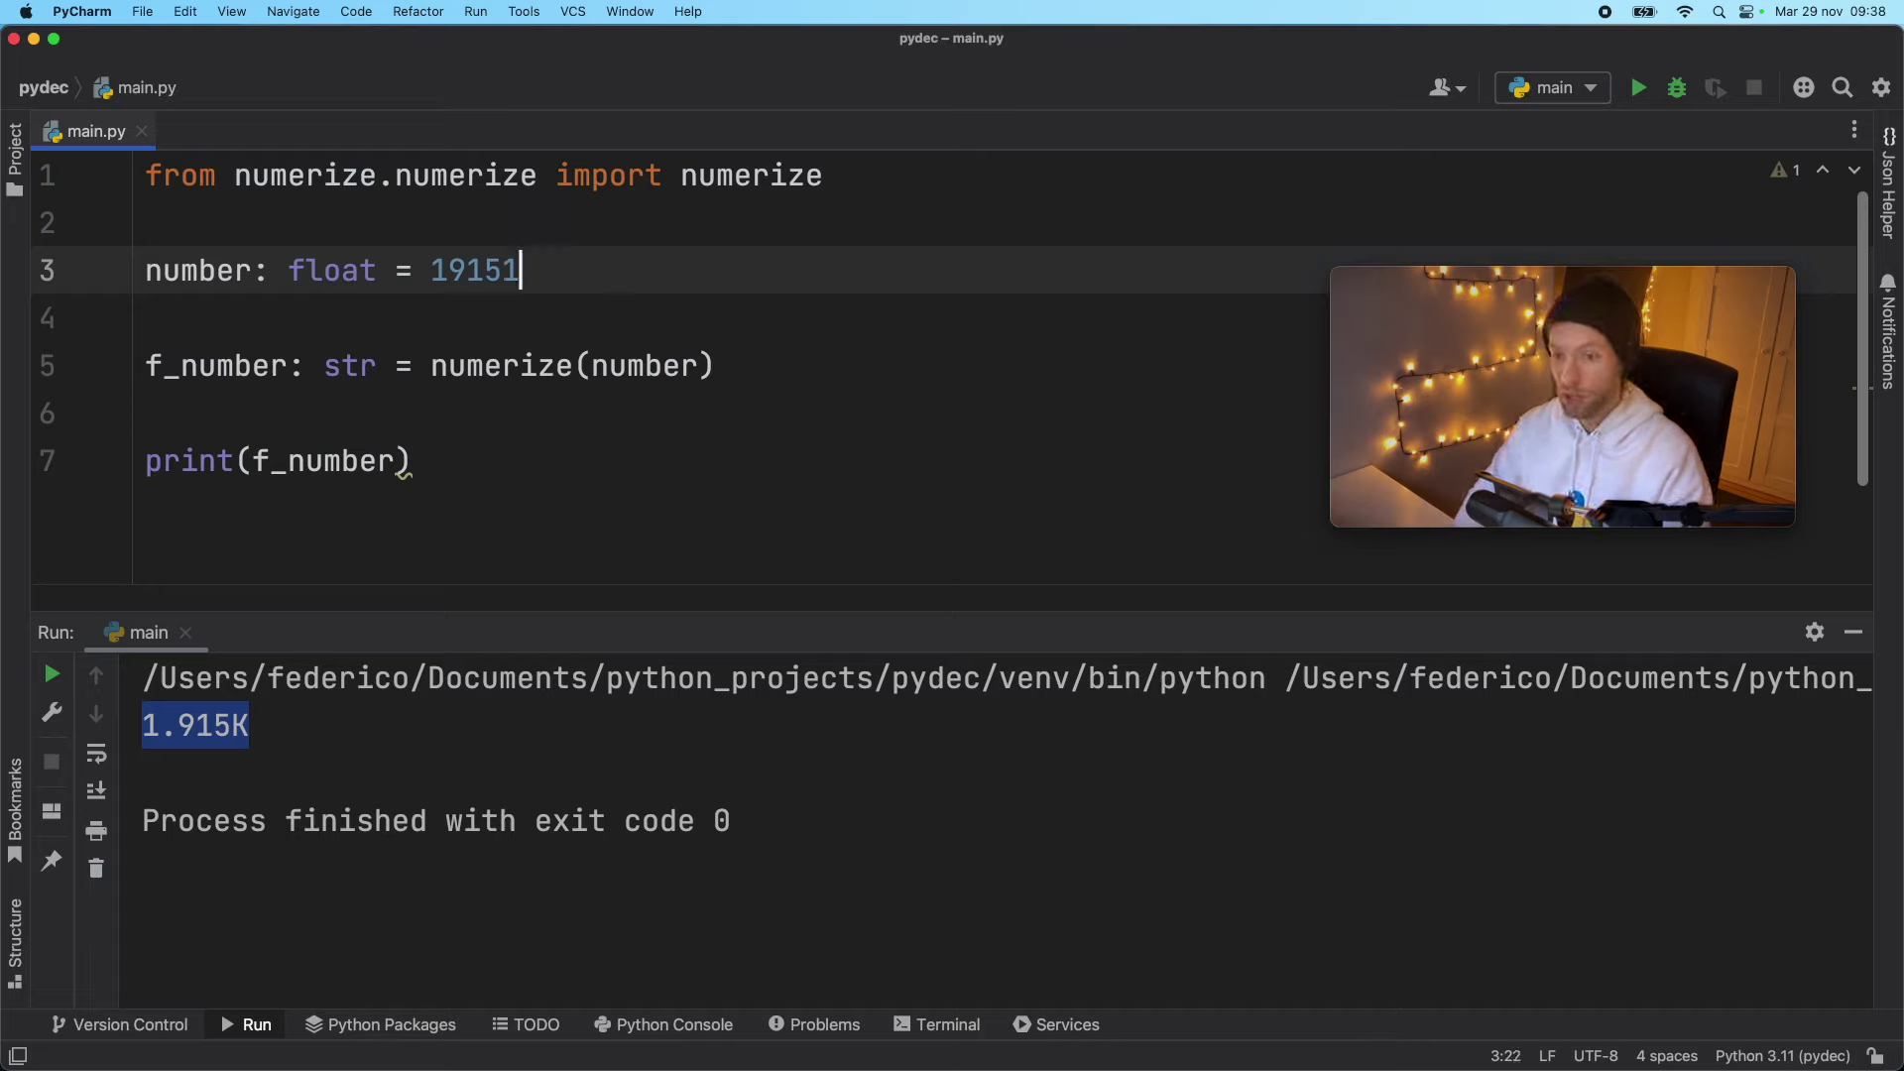
{"action": "key", "text": "BackSpace"}
{"action": "key", "text": "BackSpace"}
{"action": "key", "text": "BackSpace"}
{"action": "key", "text": "BackSpace"}
{"action": "type", "text": "234"}
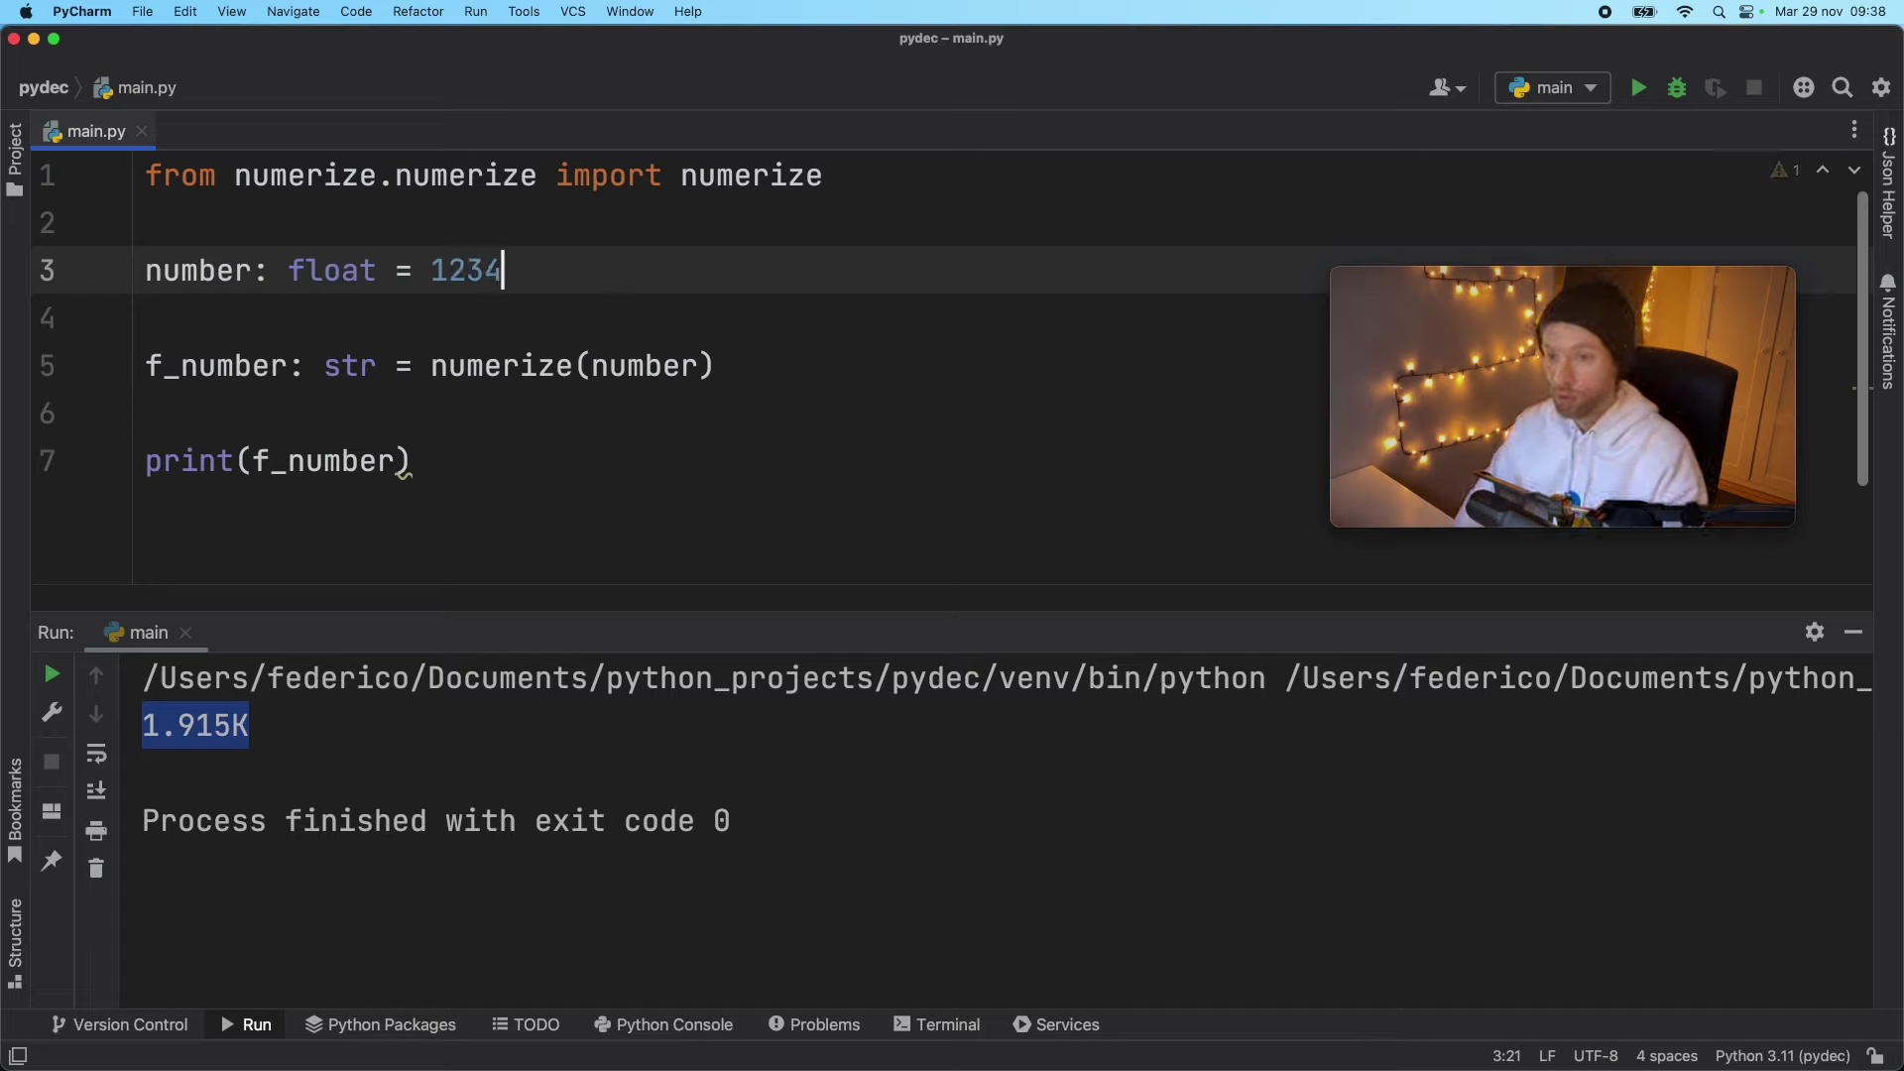
{"action": "type", "text": "56789"}
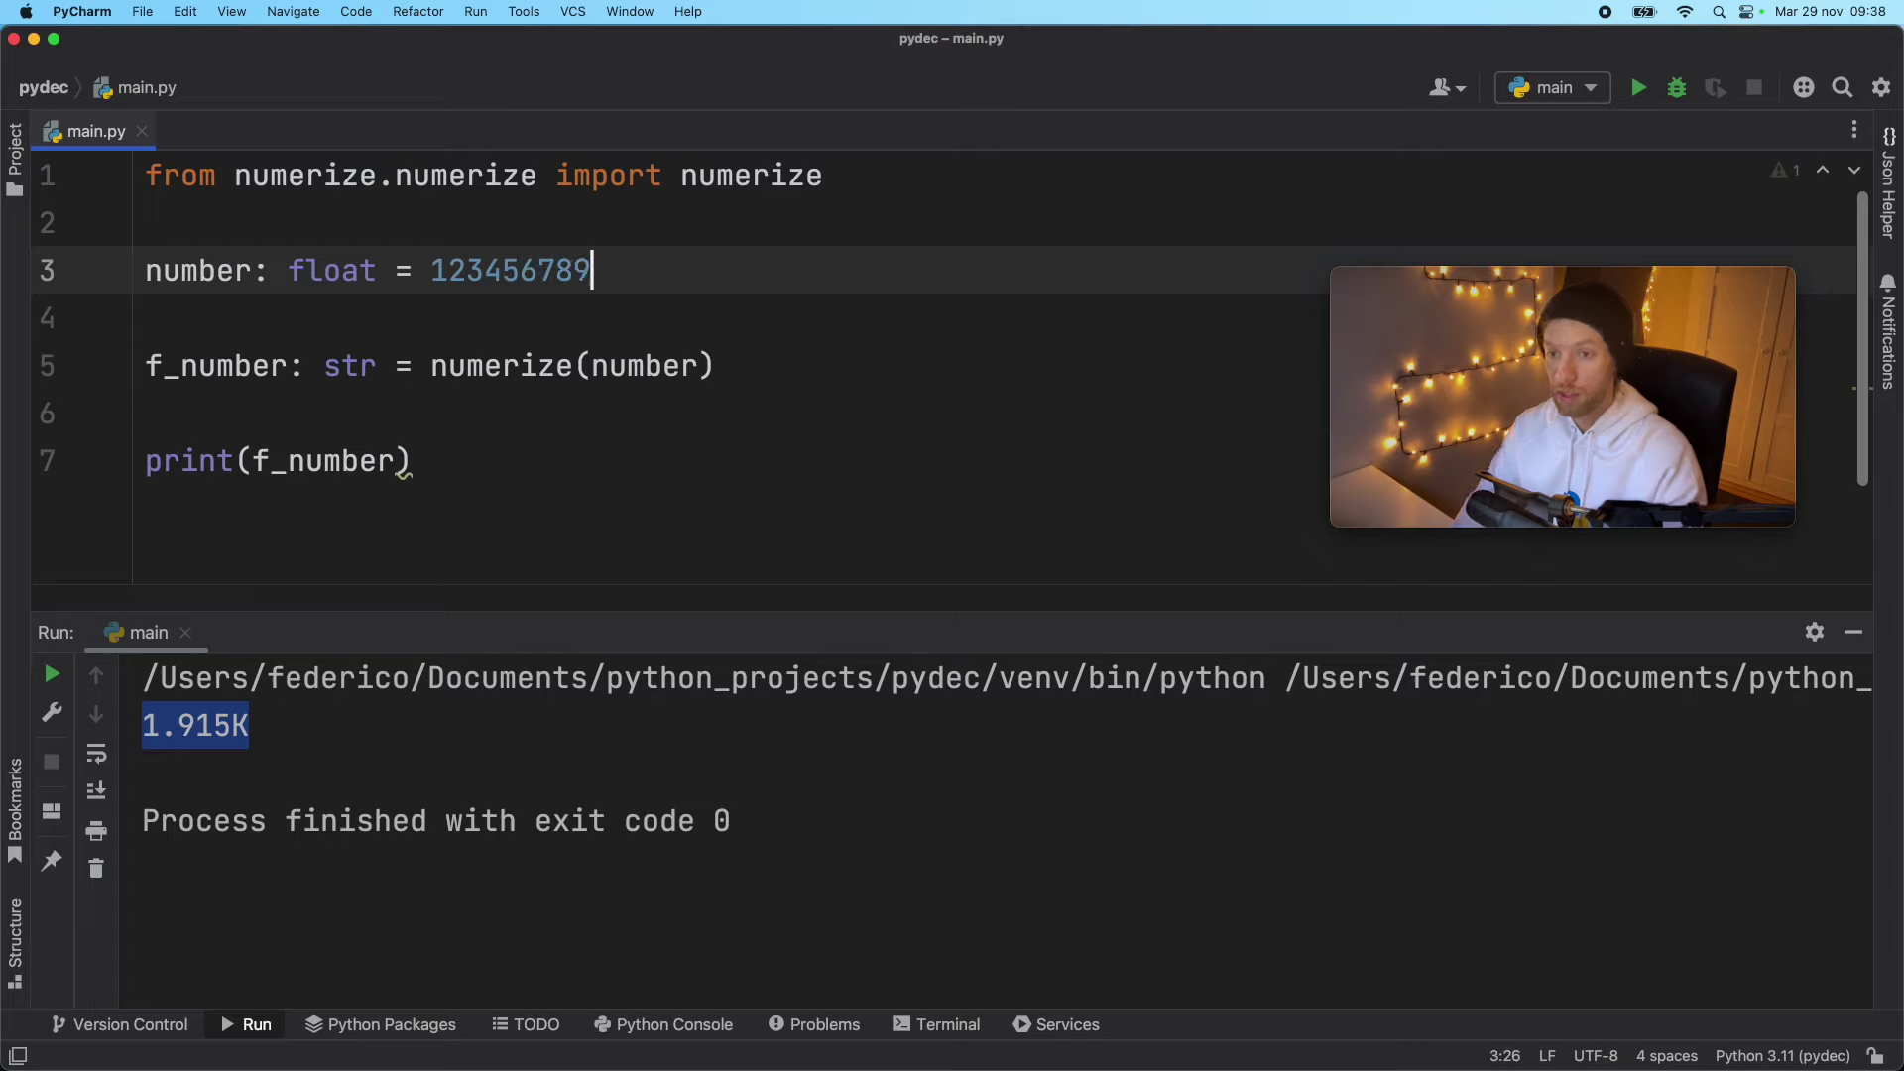
{"action": "left_click", "coordinate": [597, 323]}
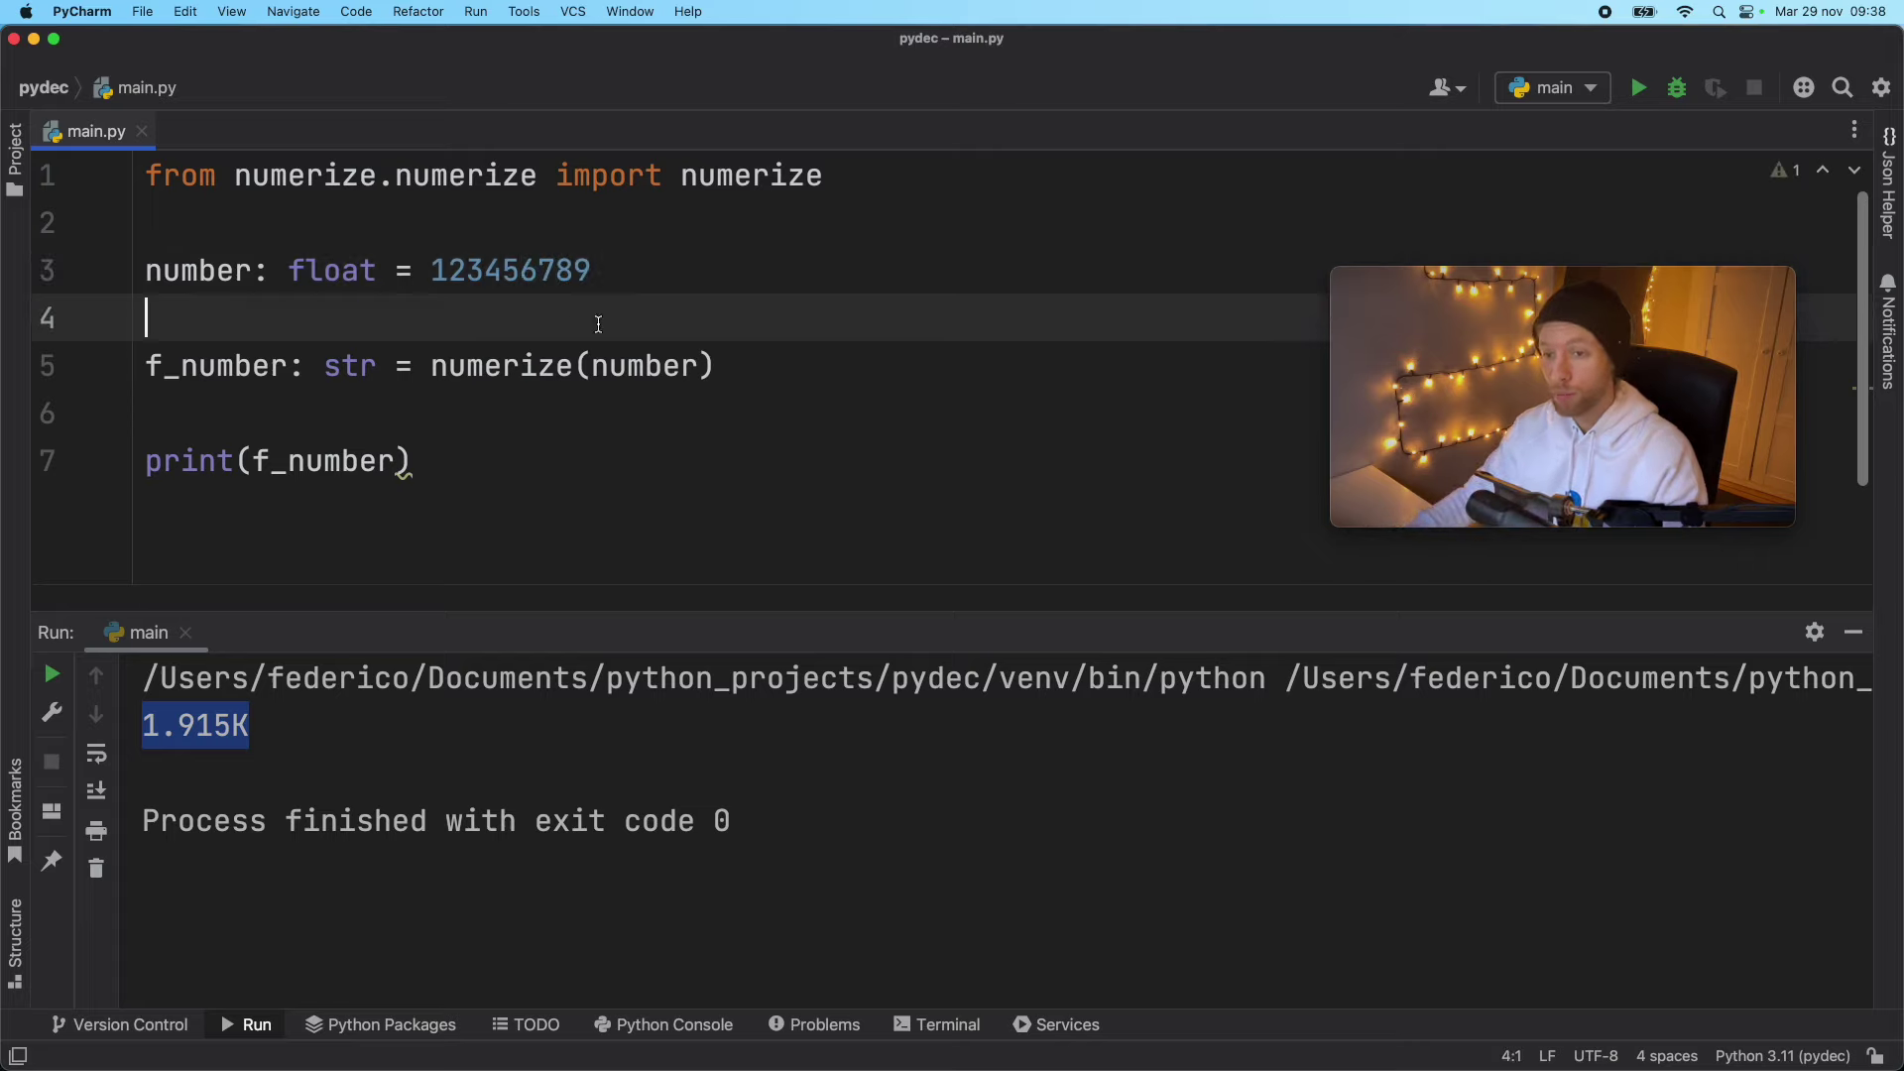
{"action": "left_click", "coordinate": [923, 365]}
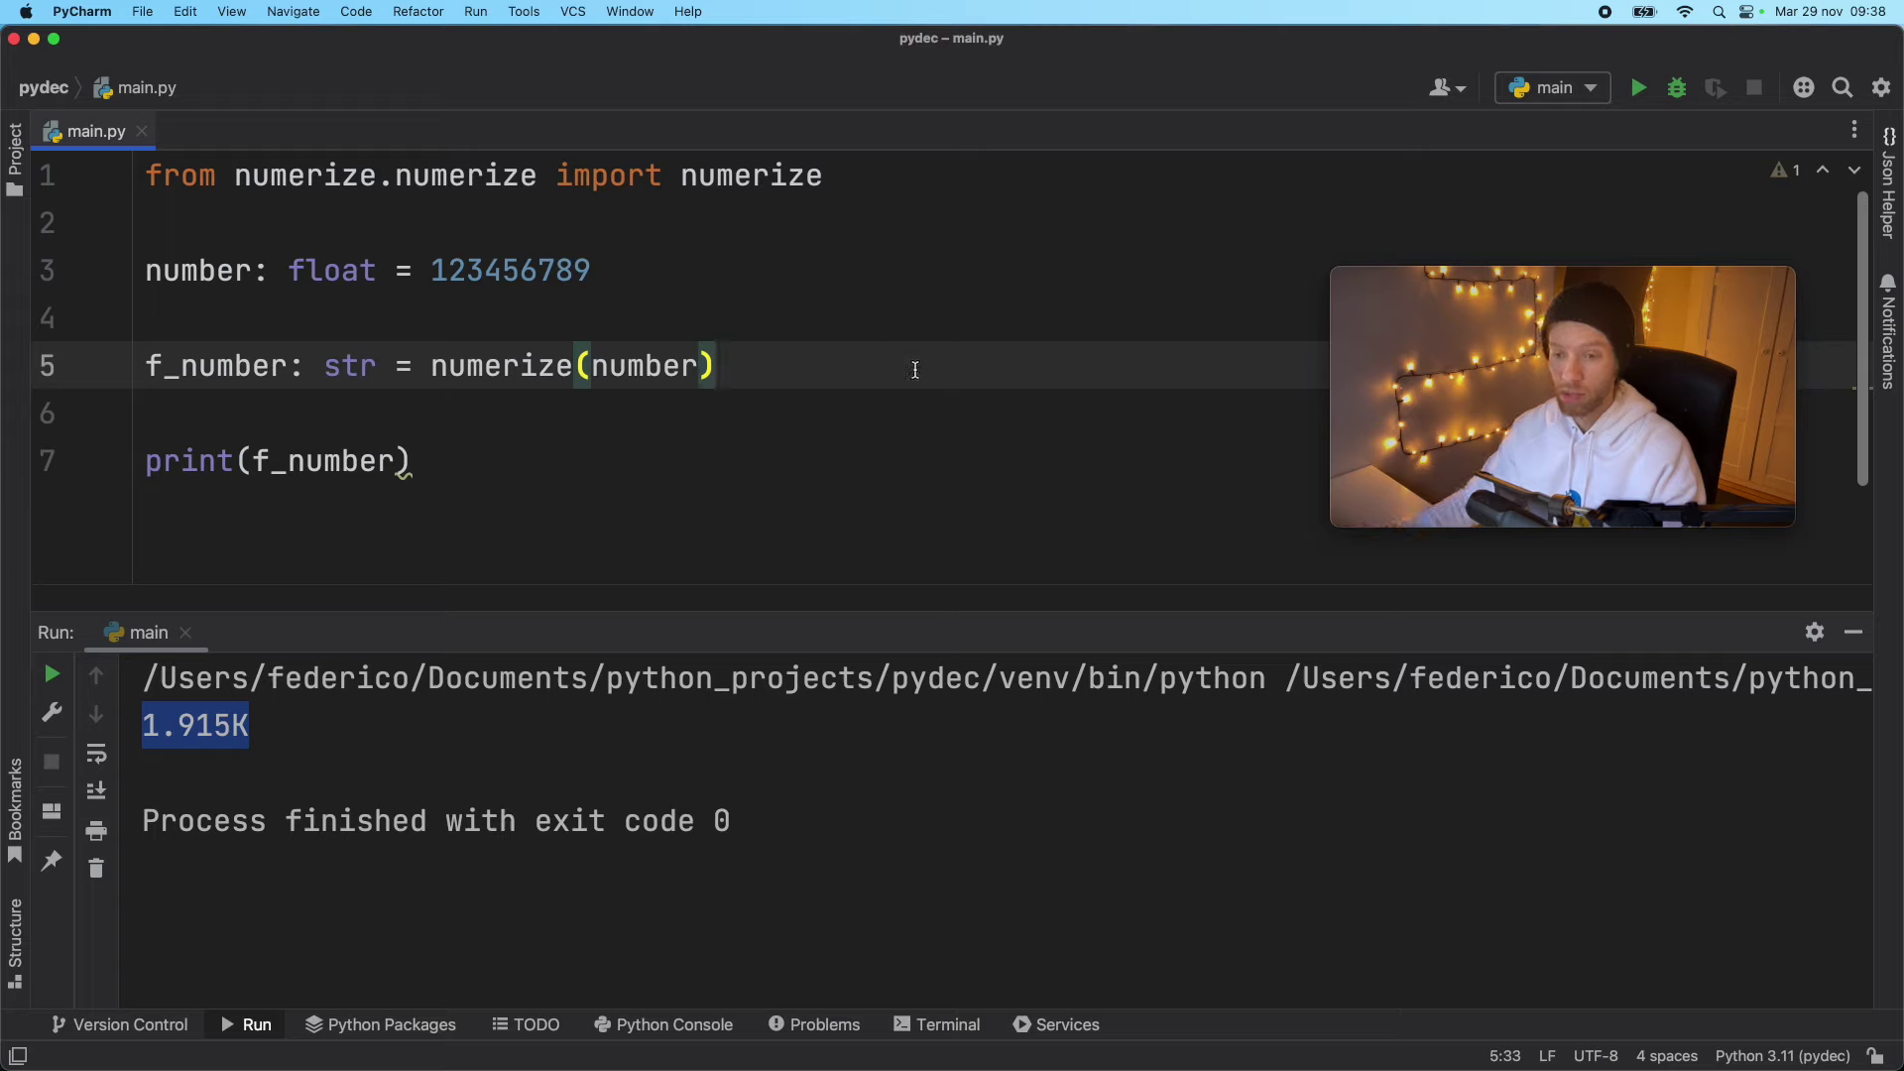
{"action": "left_click", "coordinate": [740, 426]}
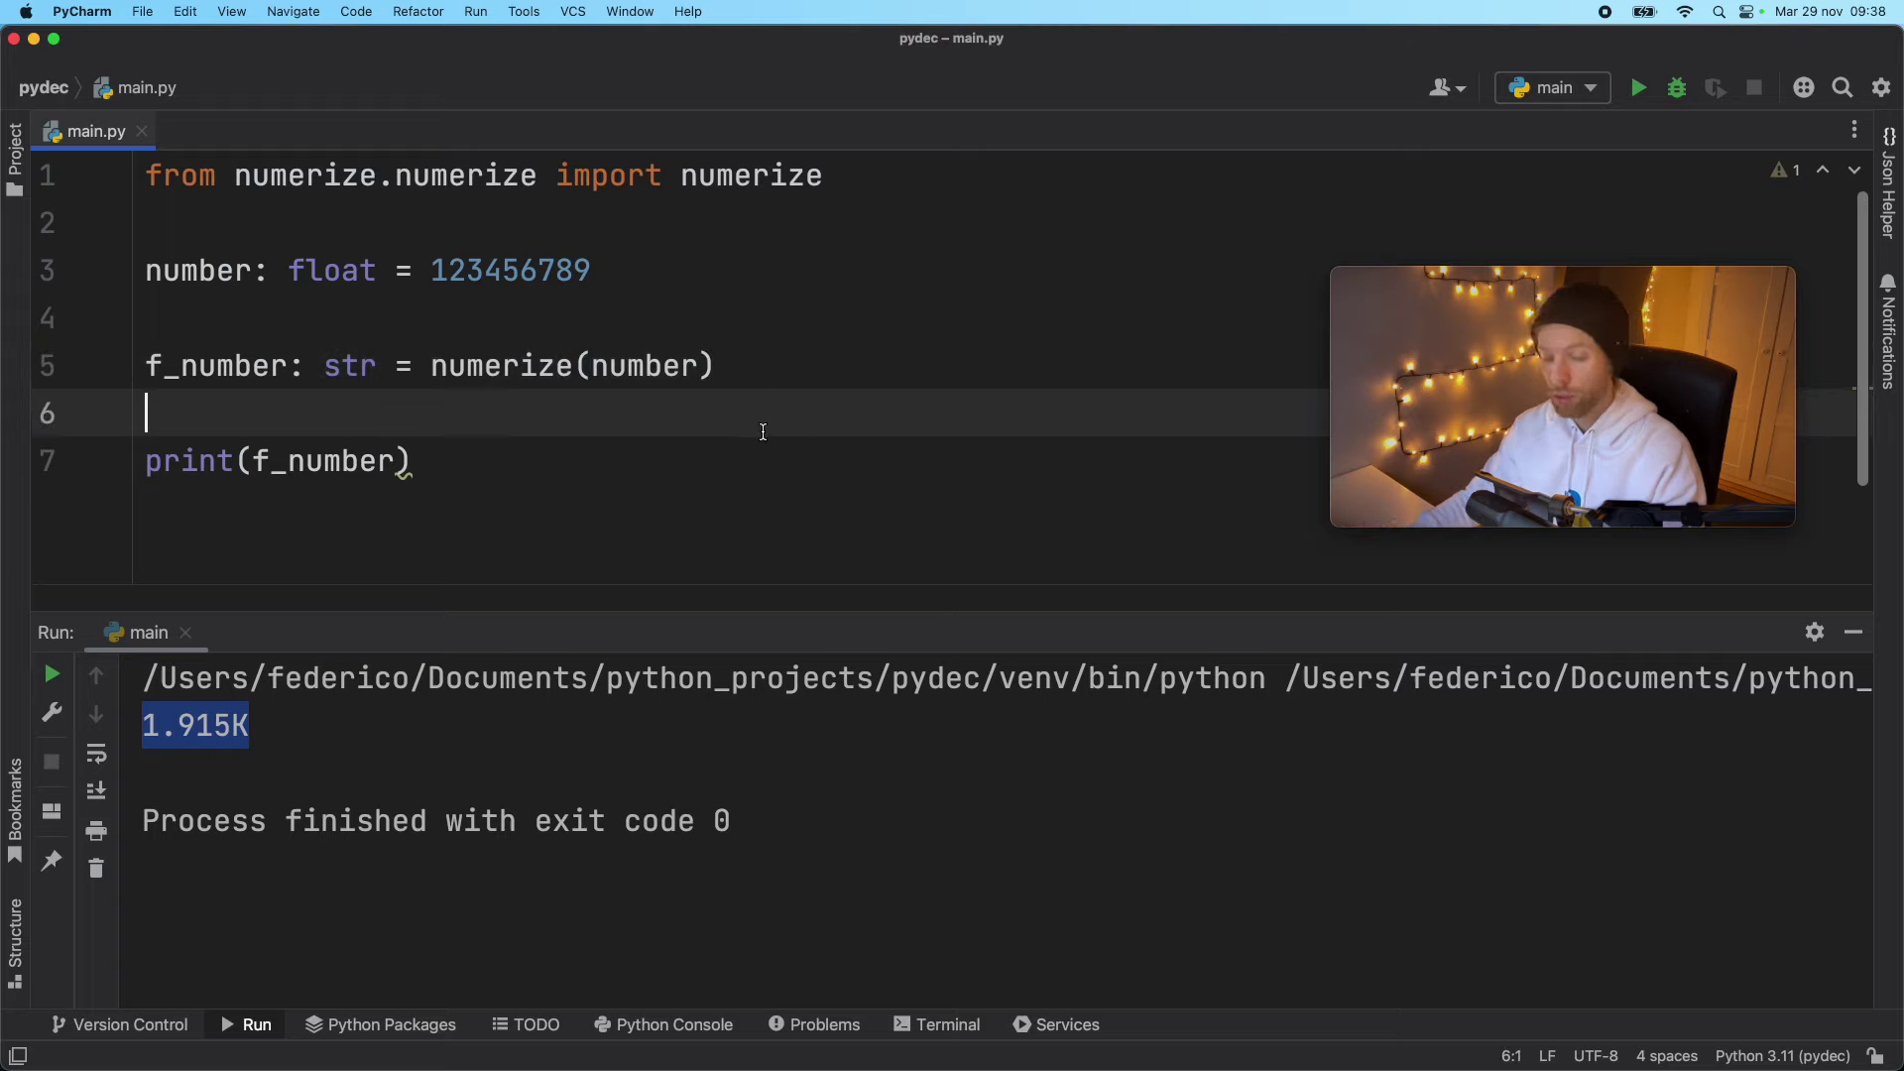
Step: Rerun main.py and check the printed result 123.46M
{"action": "key", "text": "ctrl+r"}
{"action": "left_click_drag", "start_coordinate": [355, 734], "coordinate": [140, 726]}
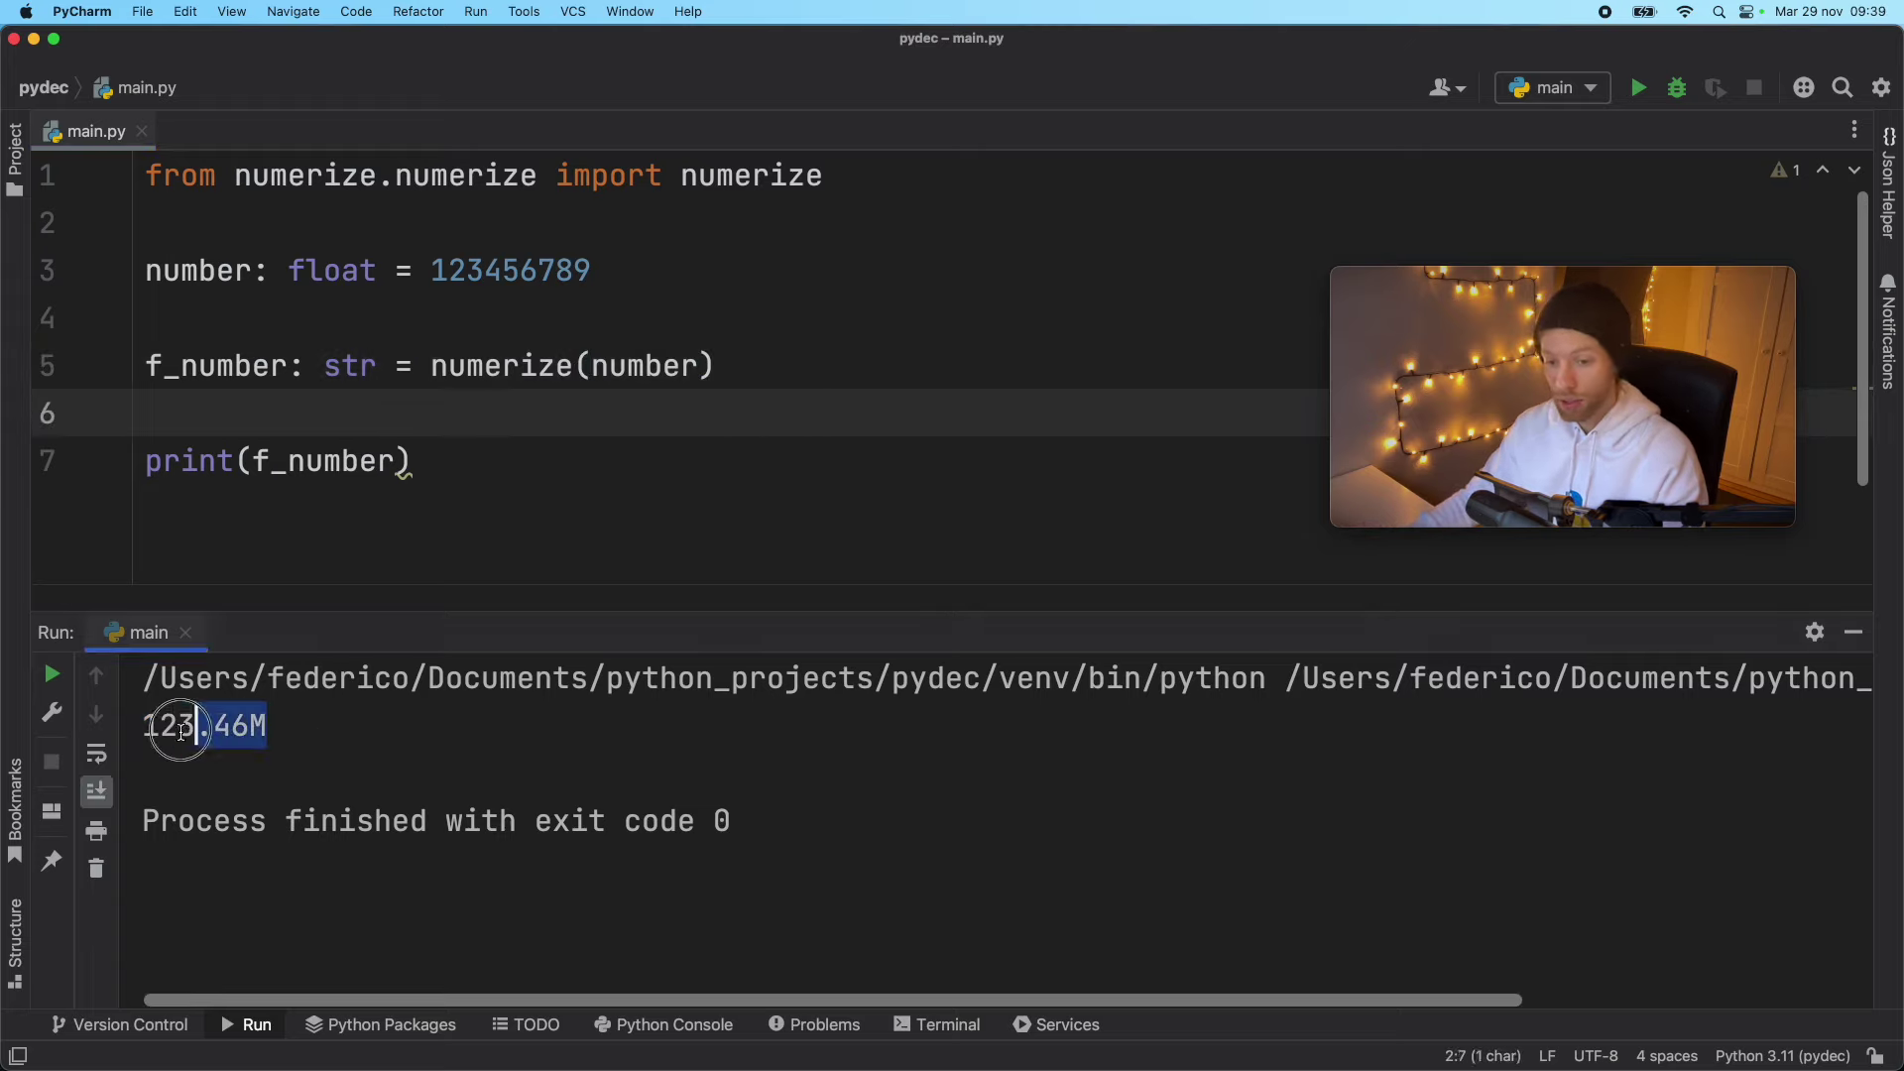
{"action": "left_click", "coordinate": [627, 527]}
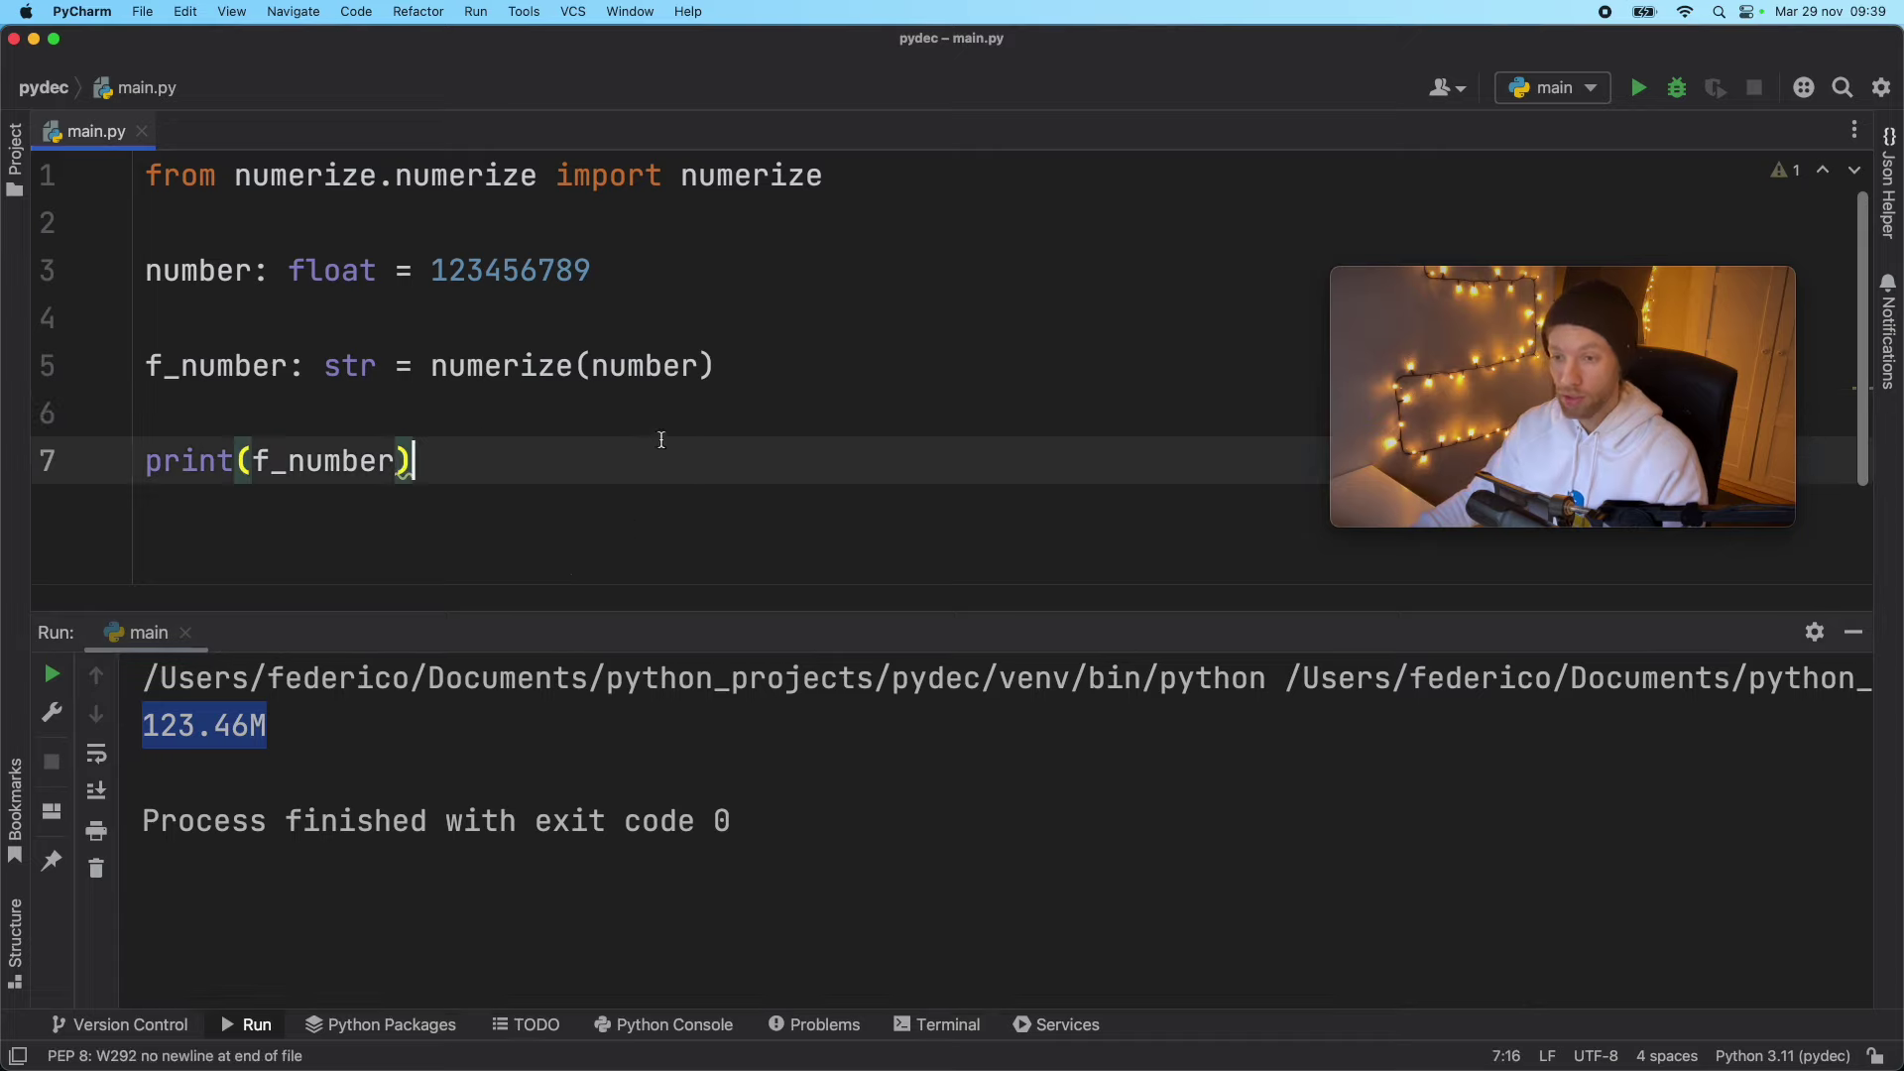
Step: Pass precision 0 to numerize and rerun, printing 123M
{"action": "left_click", "coordinate": [700, 368]}
{"action": "type", "text": ","}
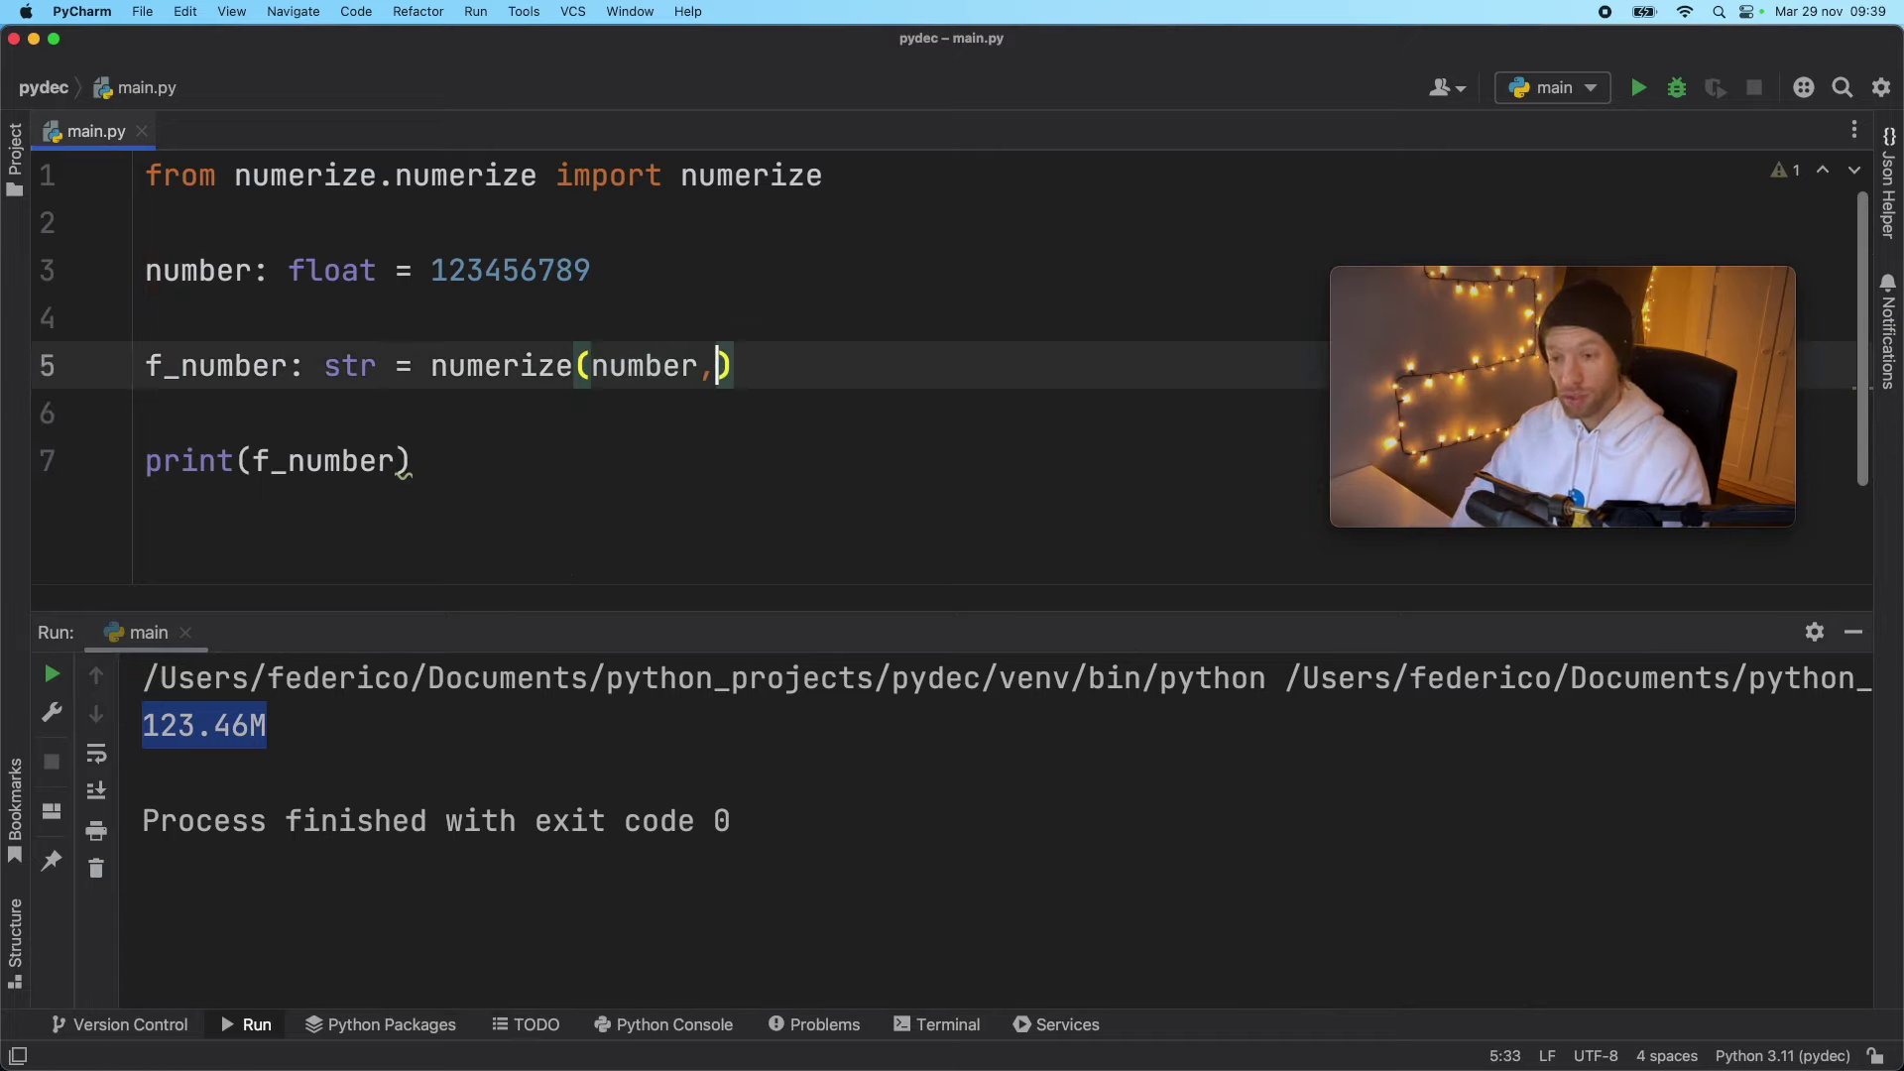
{"action": "type", "text": " 0"}
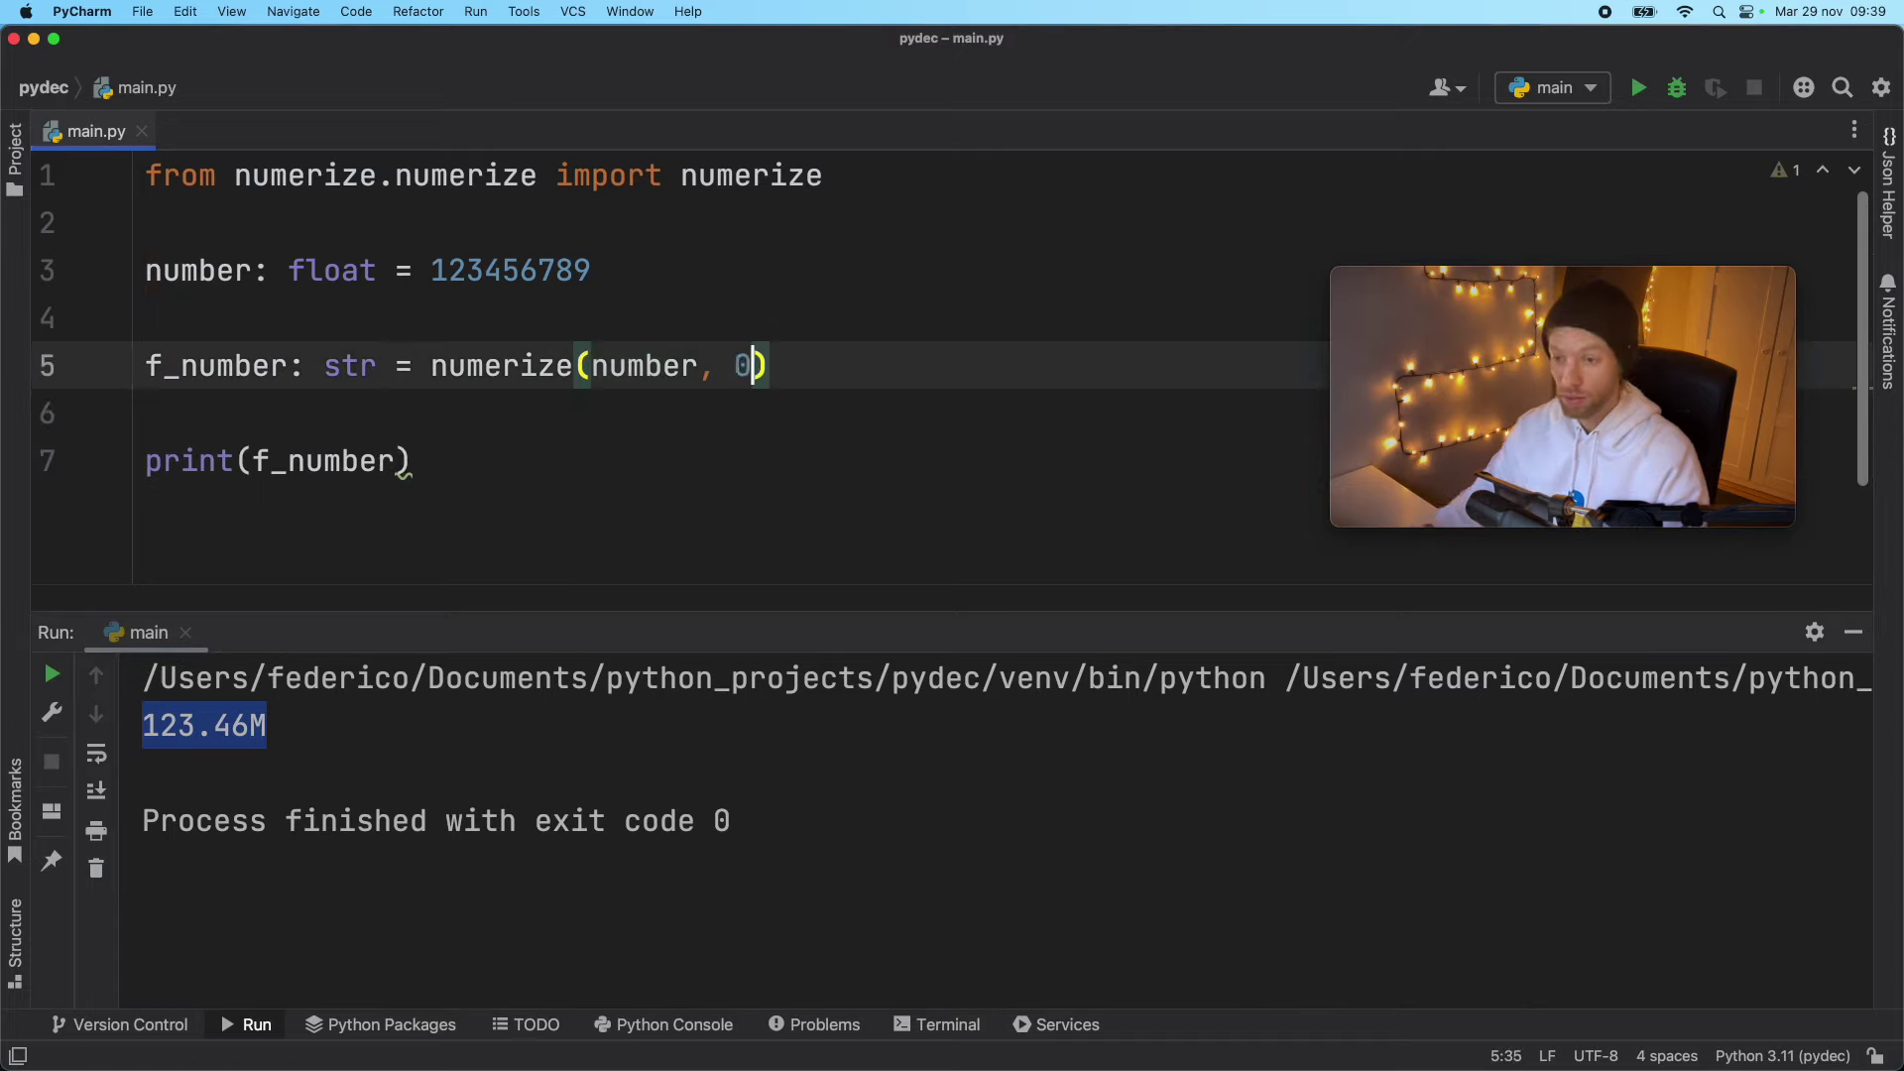
{"action": "key", "text": "ctrl+r"}
{"action": "left_click_drag", "start_coordinate": [298, 730], "coordinate": [142, 726]}
{"action": "left_click", "coordinate": [740, 455]}
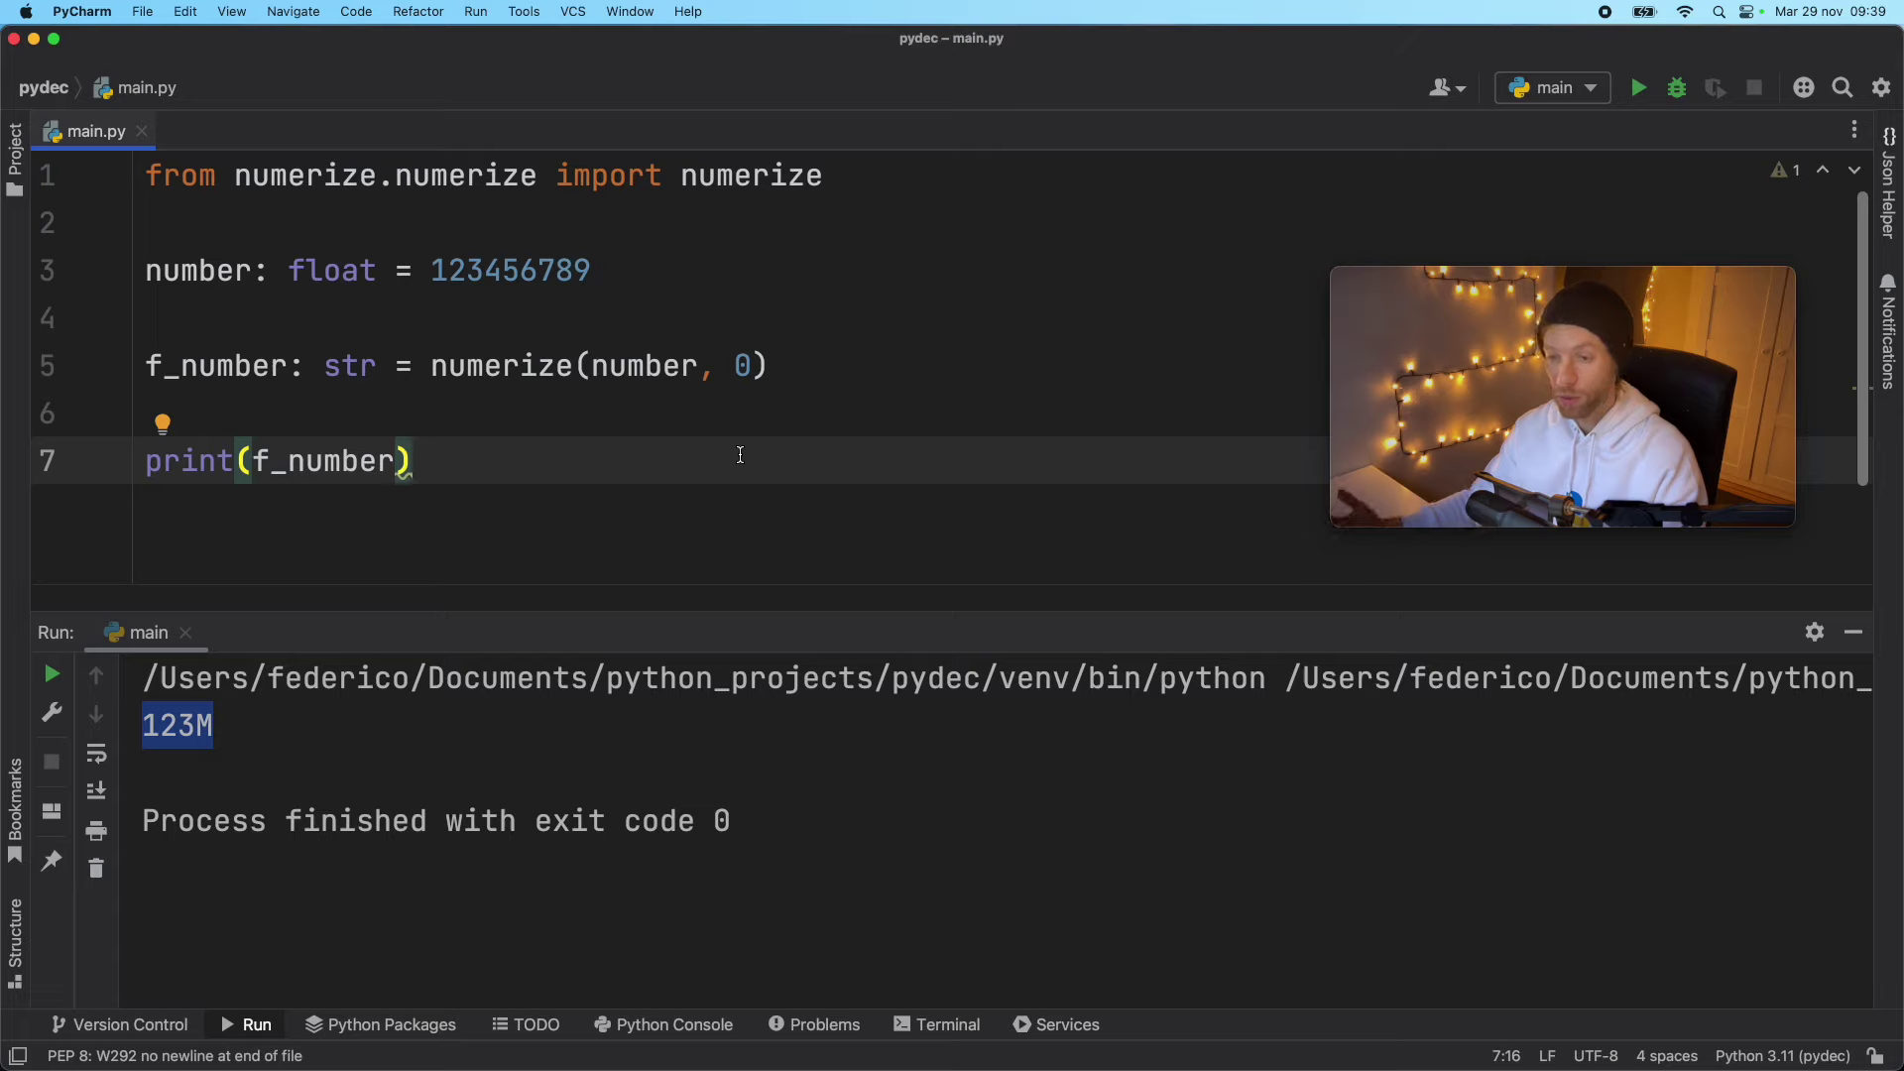
Step: Change the precision argument from 0 to 2
{"action": "left_click", "coordinate": [751, 366]}
{"action": "key", "text": "BackSpace"}
{"action": "type", "text": "2"}
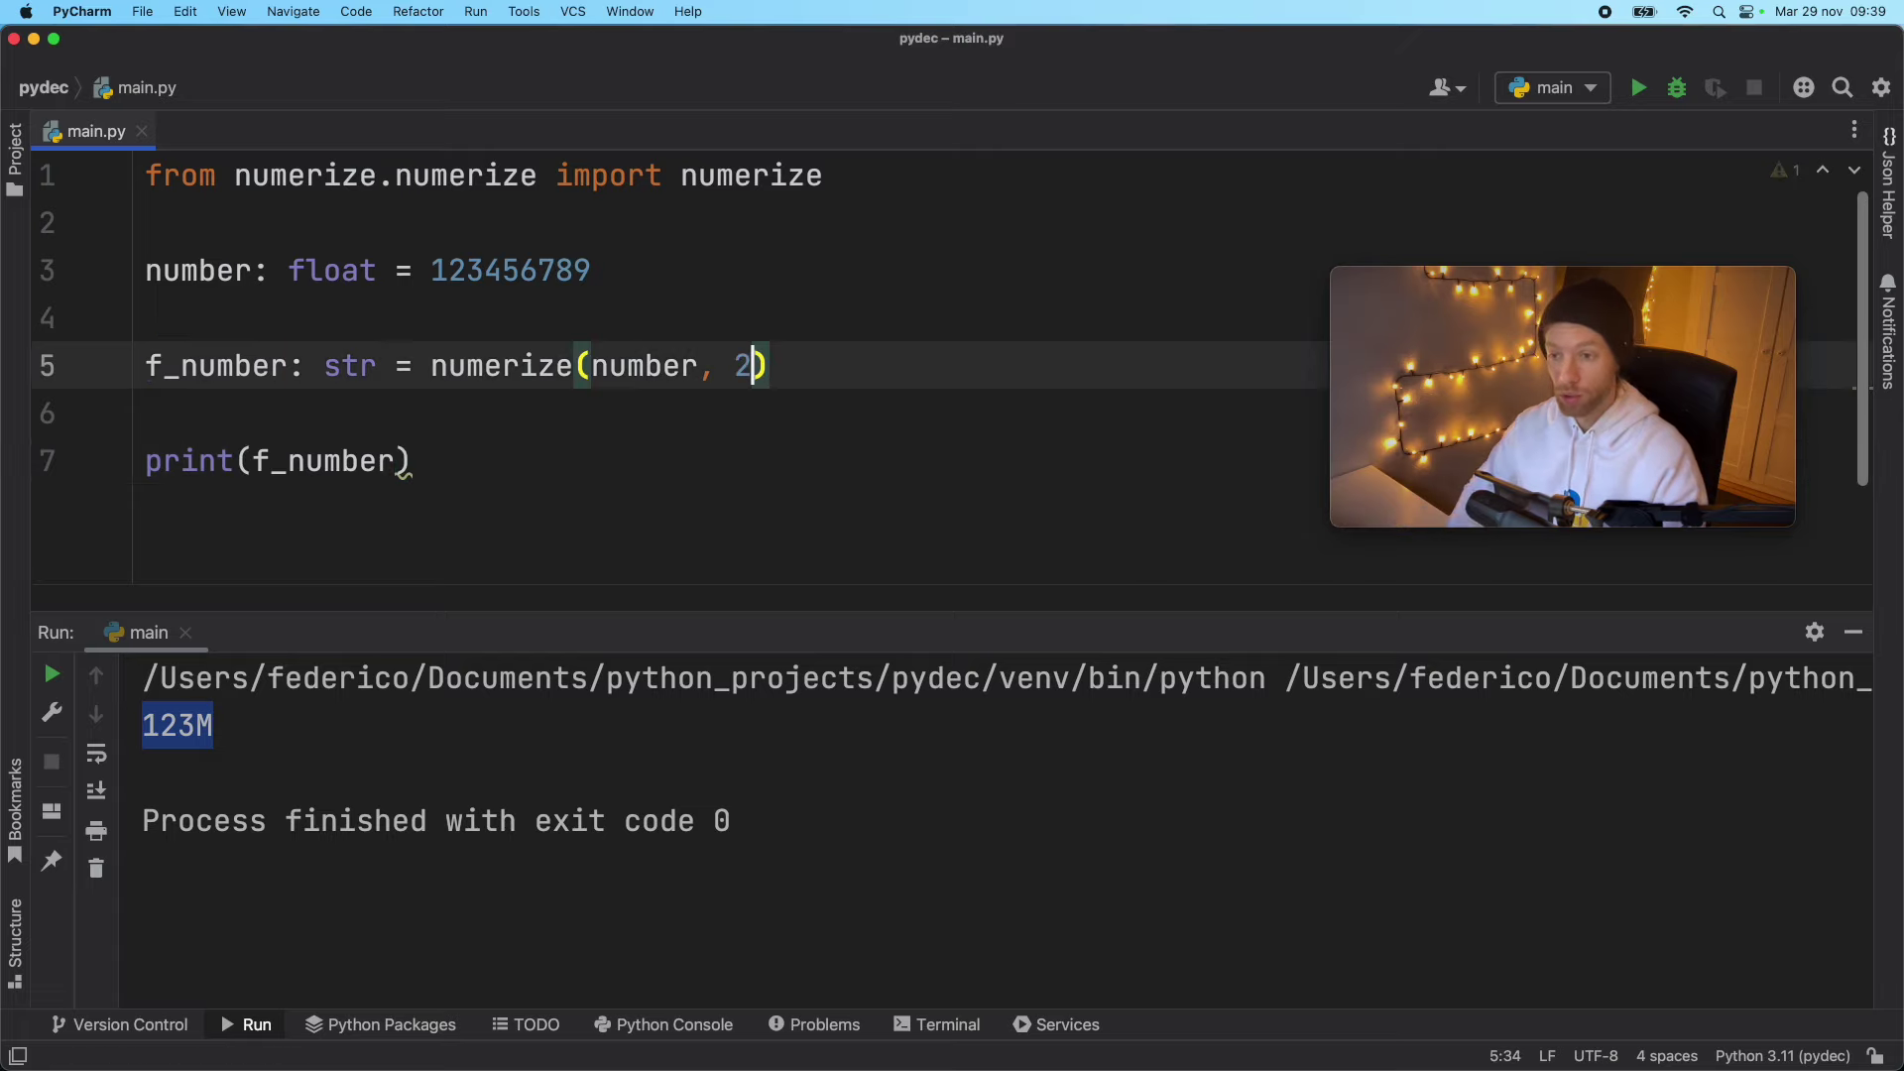
Step: Rerun with precision 2, then set number to 10e10 and rerun to get 100B
{"action": "key", "text": "ctrl+r"}
{"action": "left_click_drag", "start_coordinate": [590, 269], "coordinate": [430, 269]}
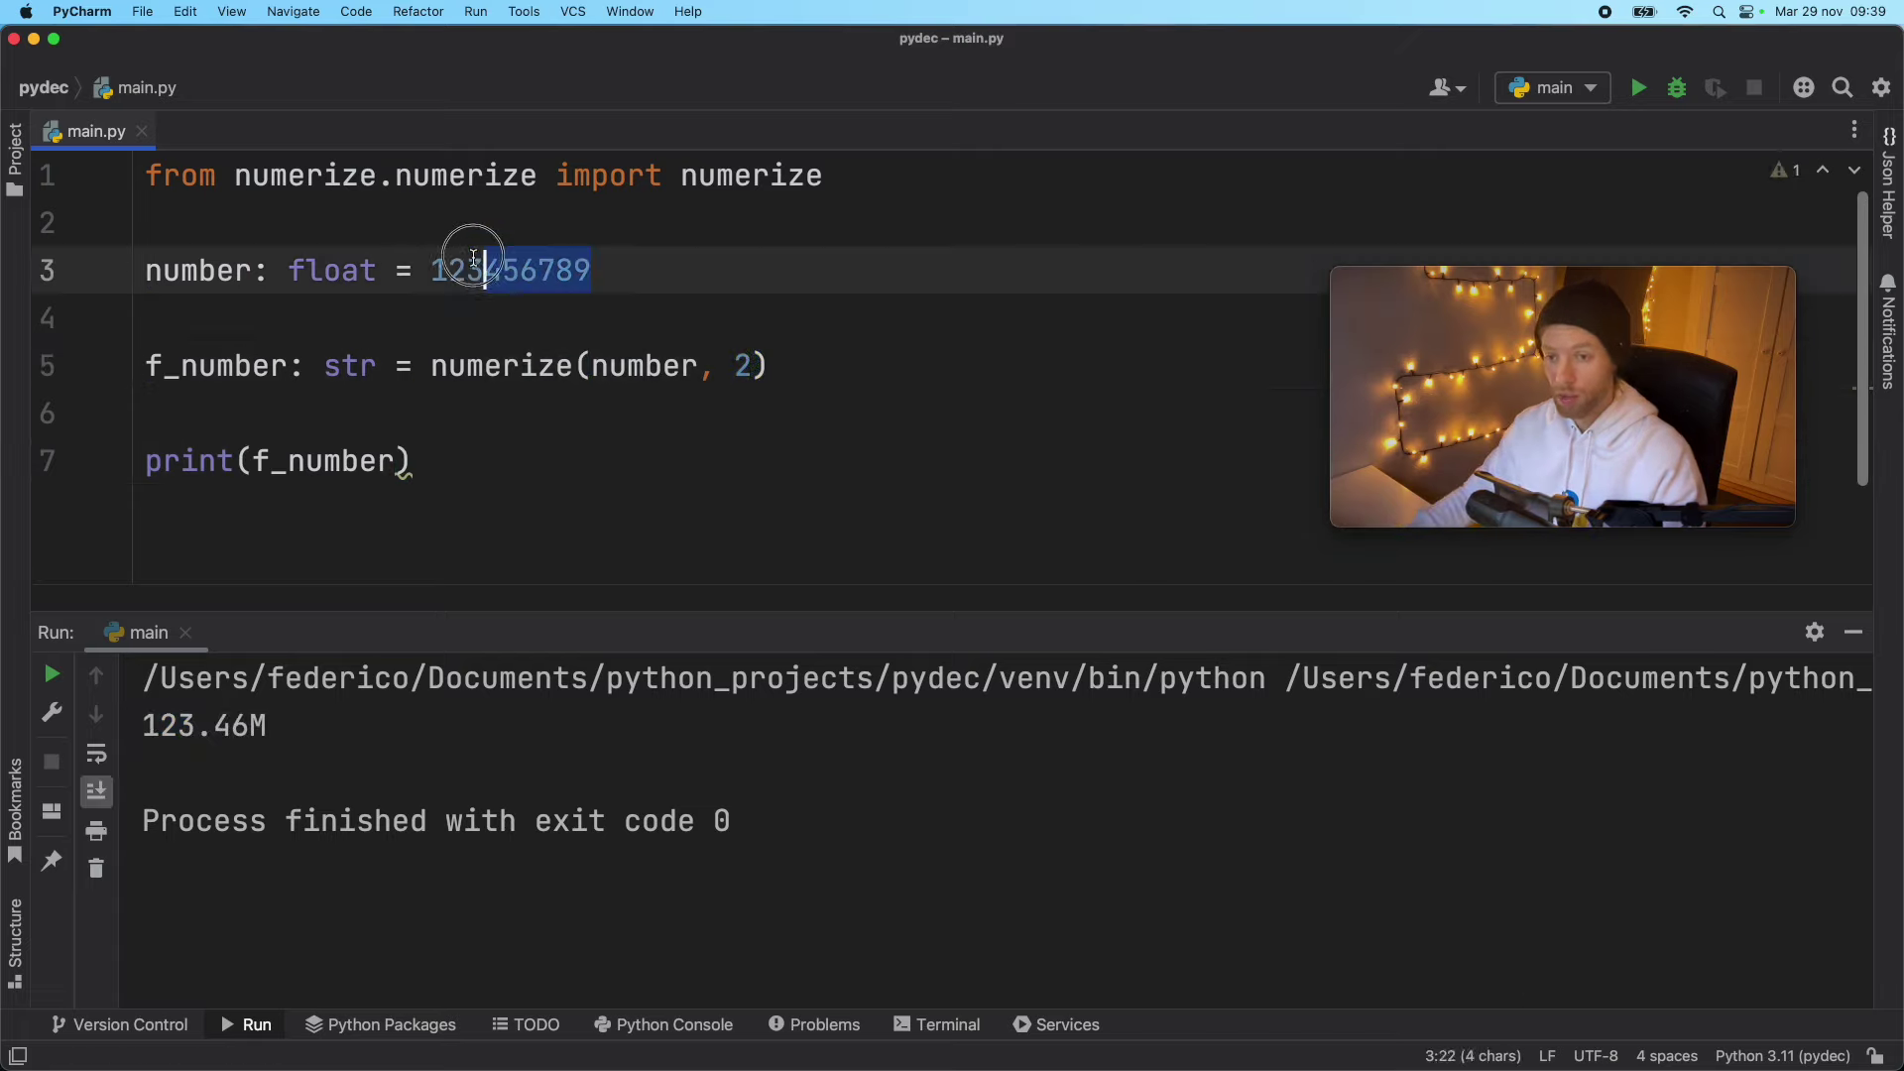
{"action": "type", "text": "10"}
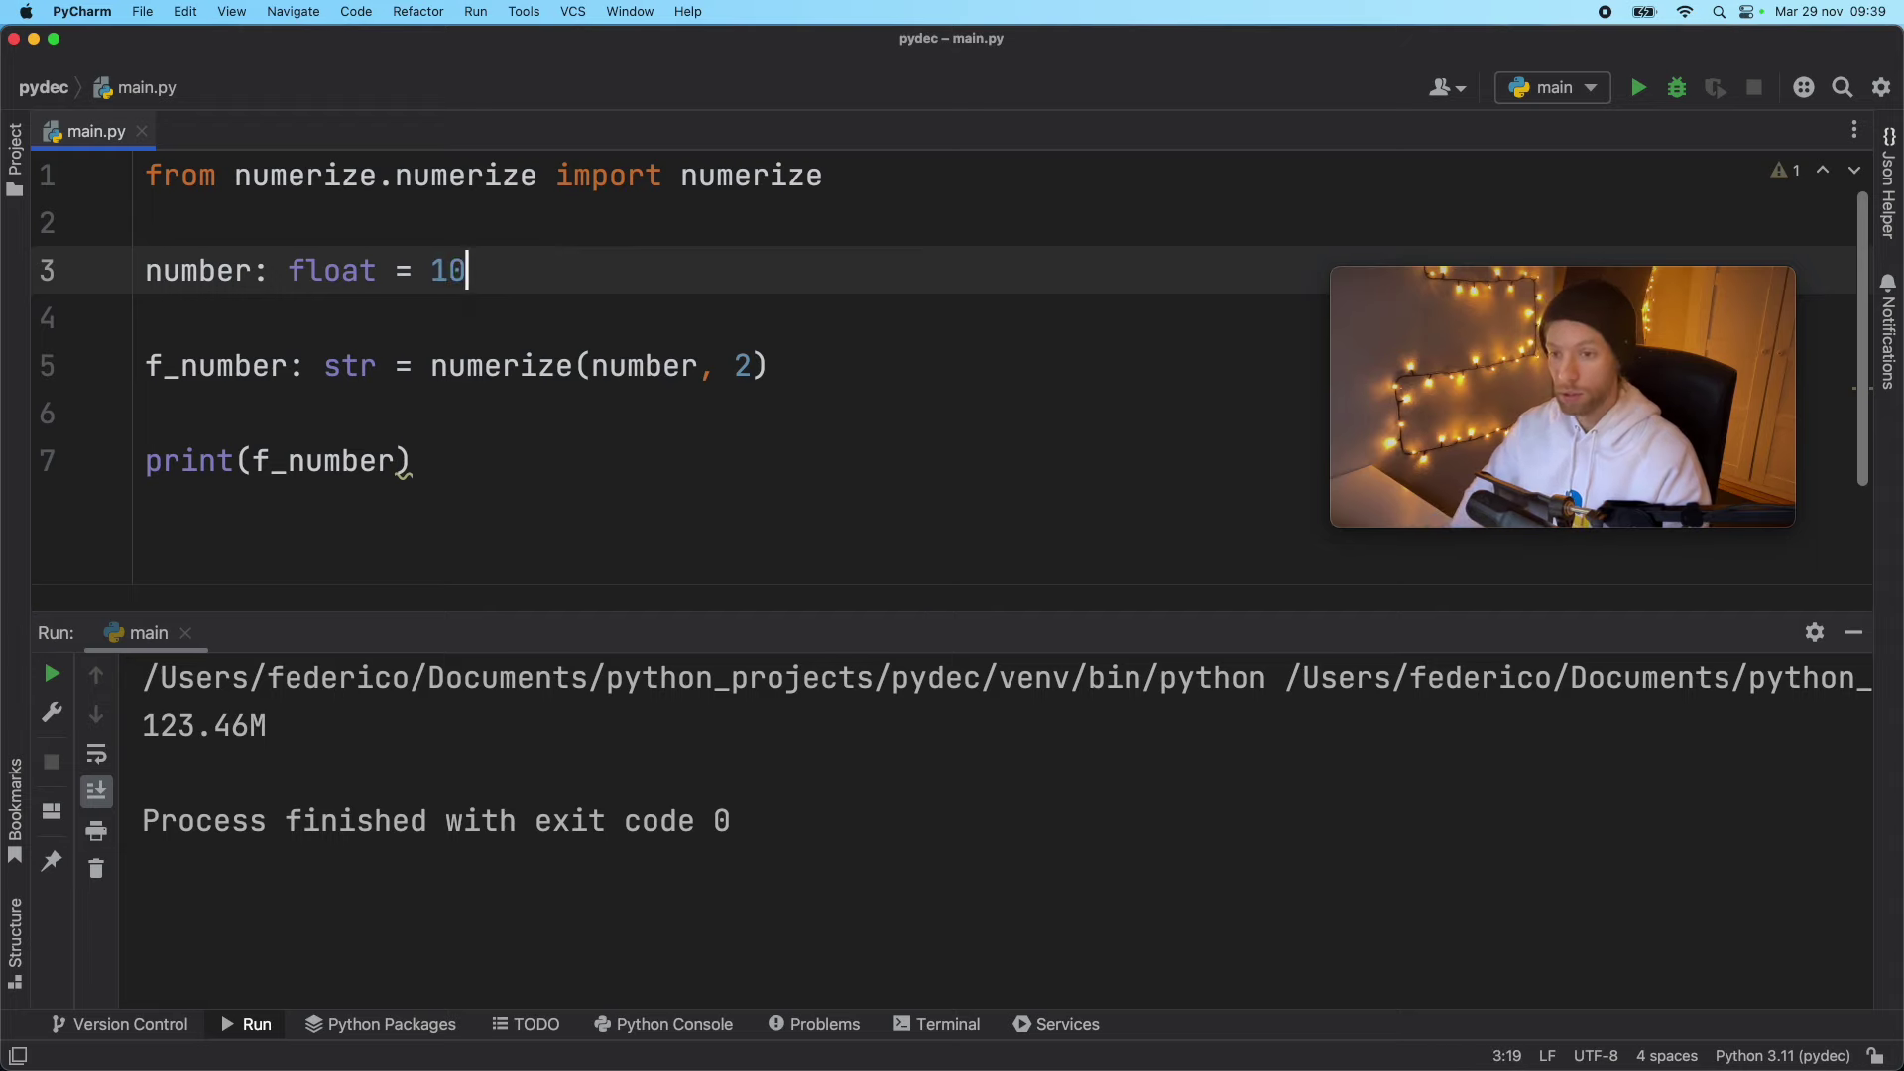
{"action": "type", "text": "e10"}
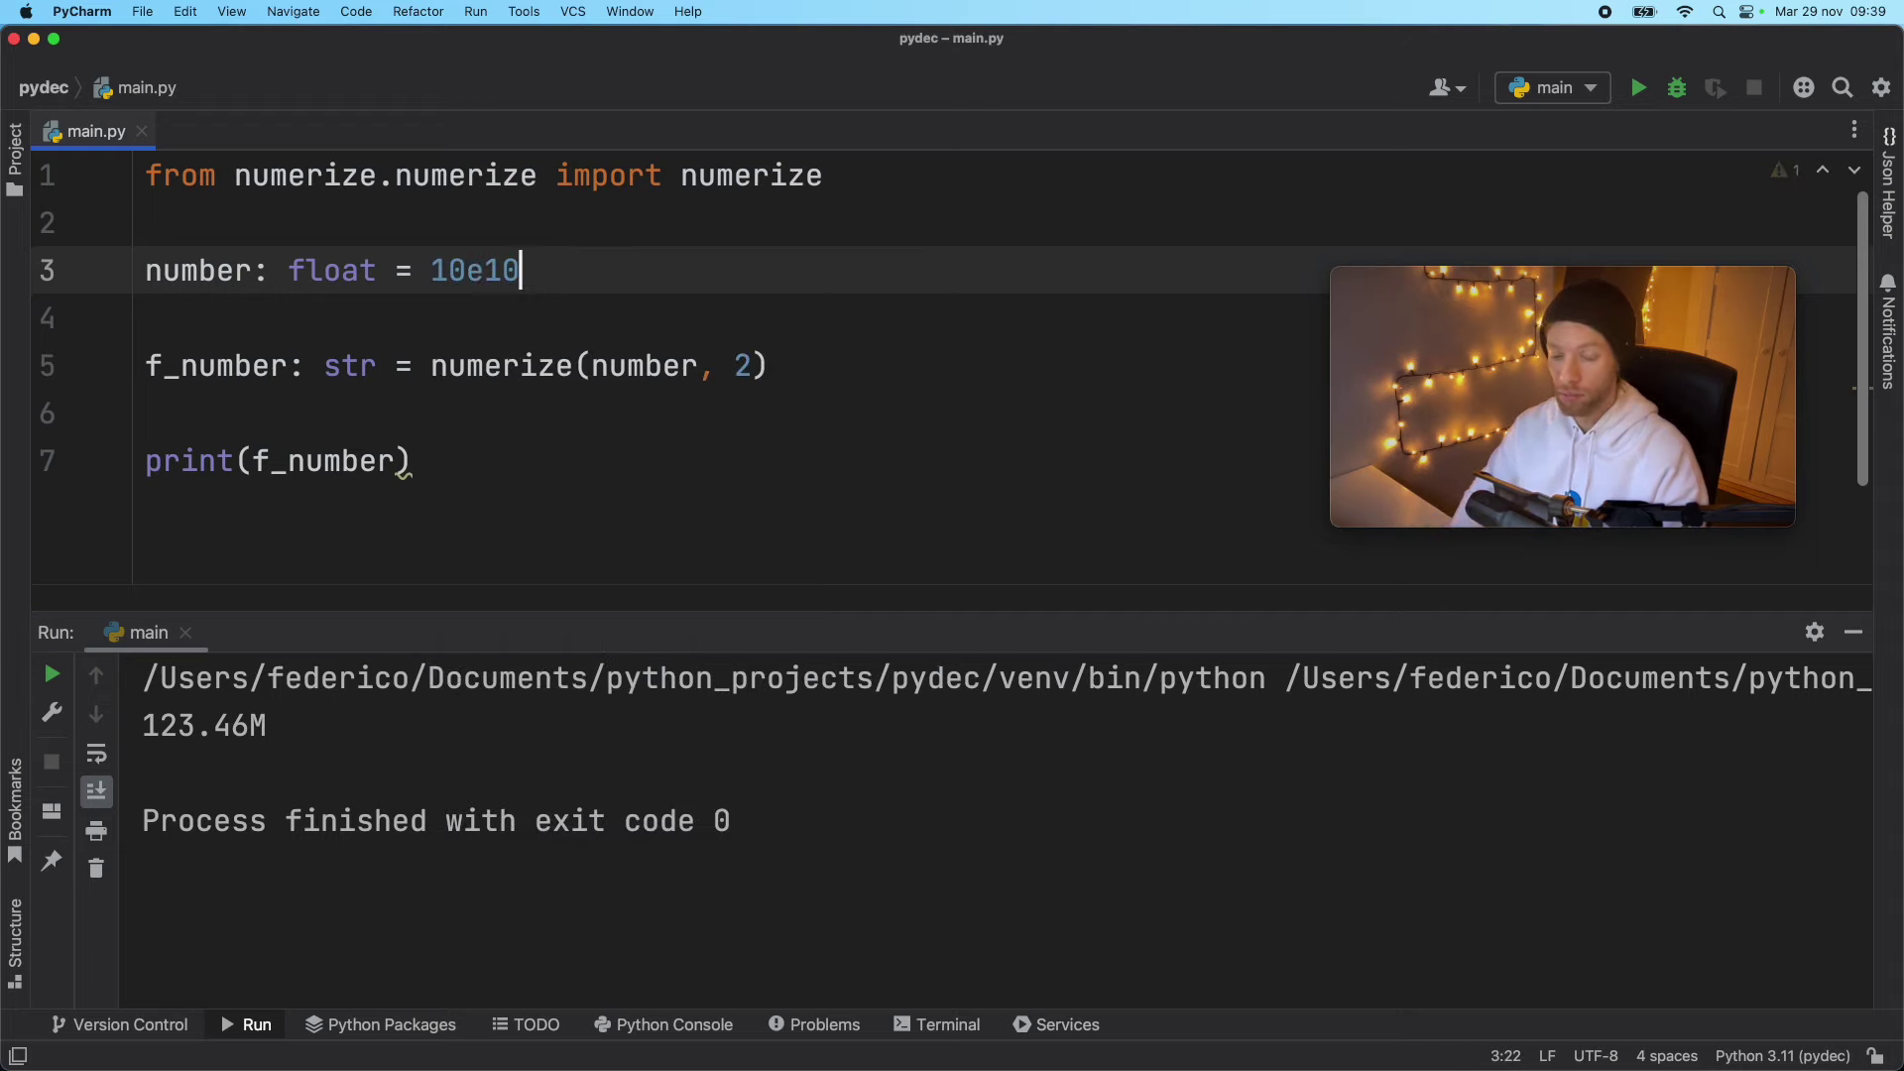
{"action": "key", "text": "ctrl+r"}
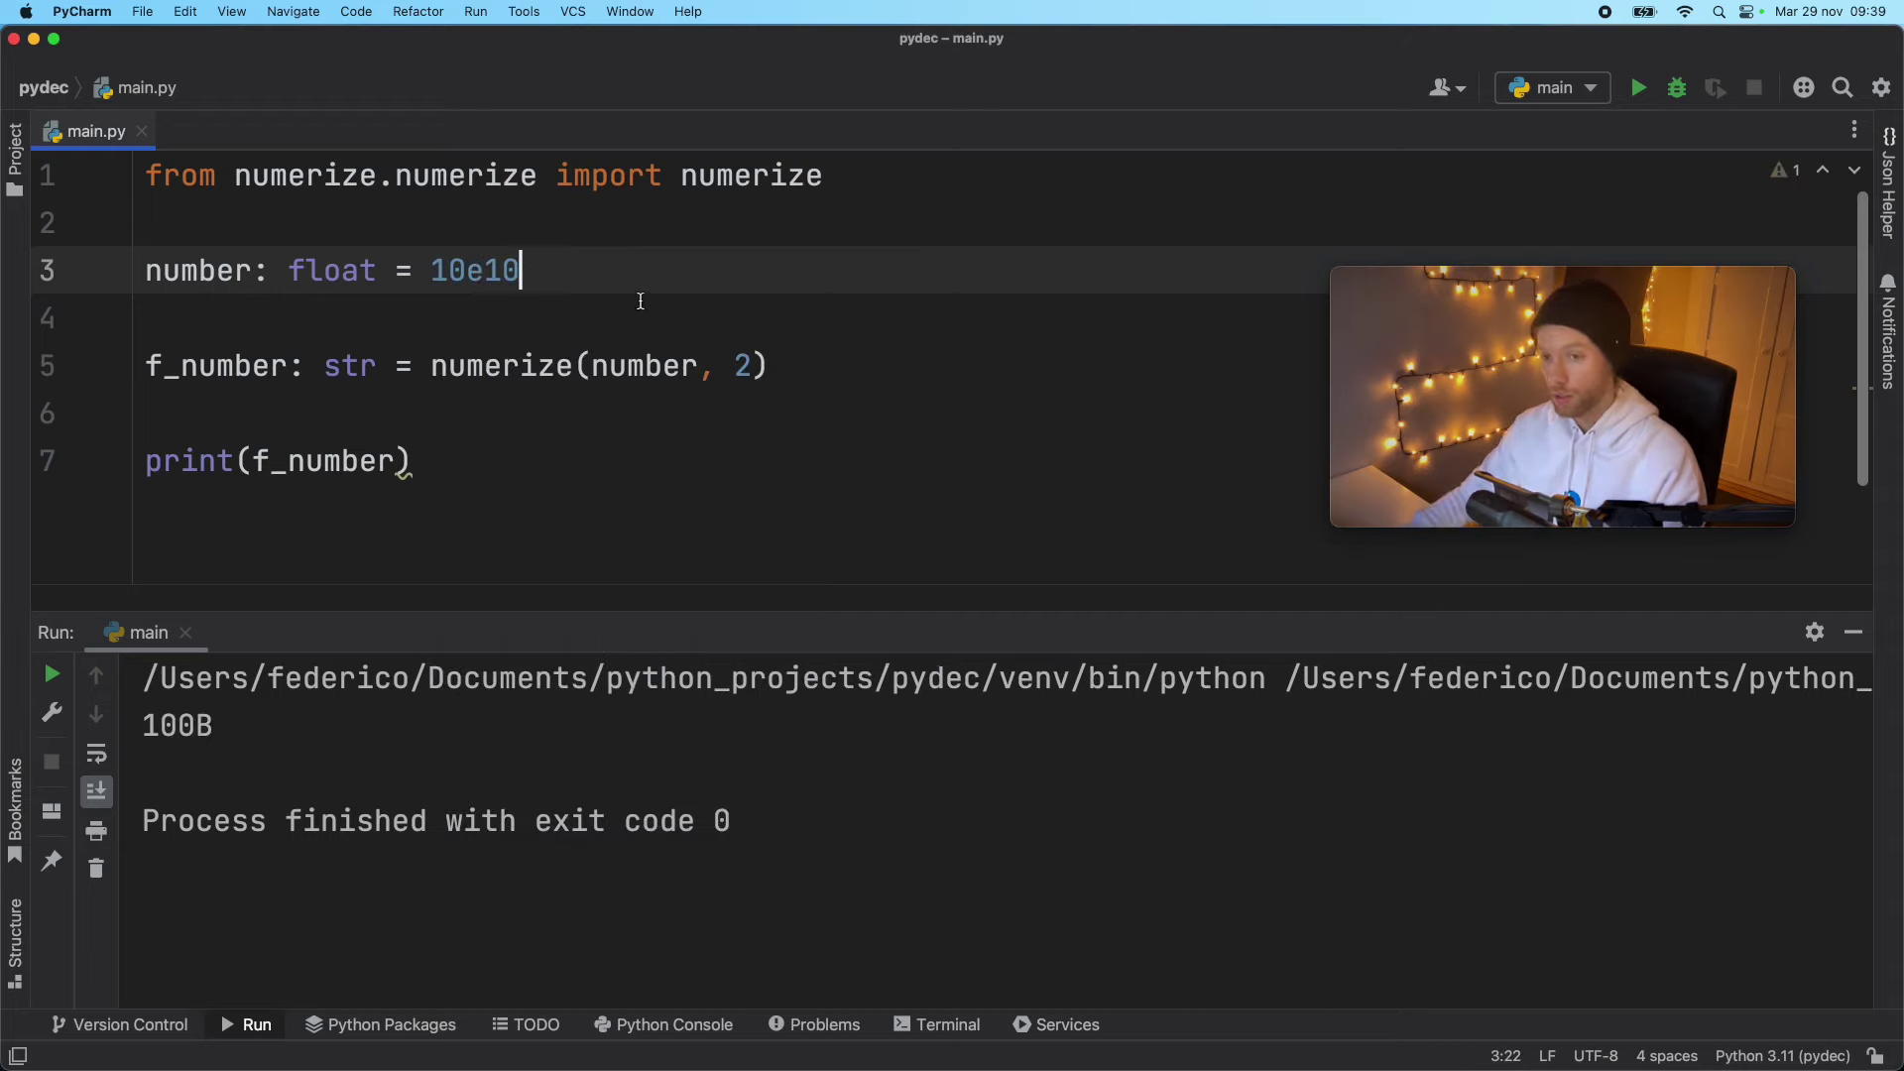
Step: Change number to 10.999e10 and rerun to get 109.99B, then undo the decimals
{"action": "left_click", "coordinate": [465, 269]}
{"action": "type", "text": "."}
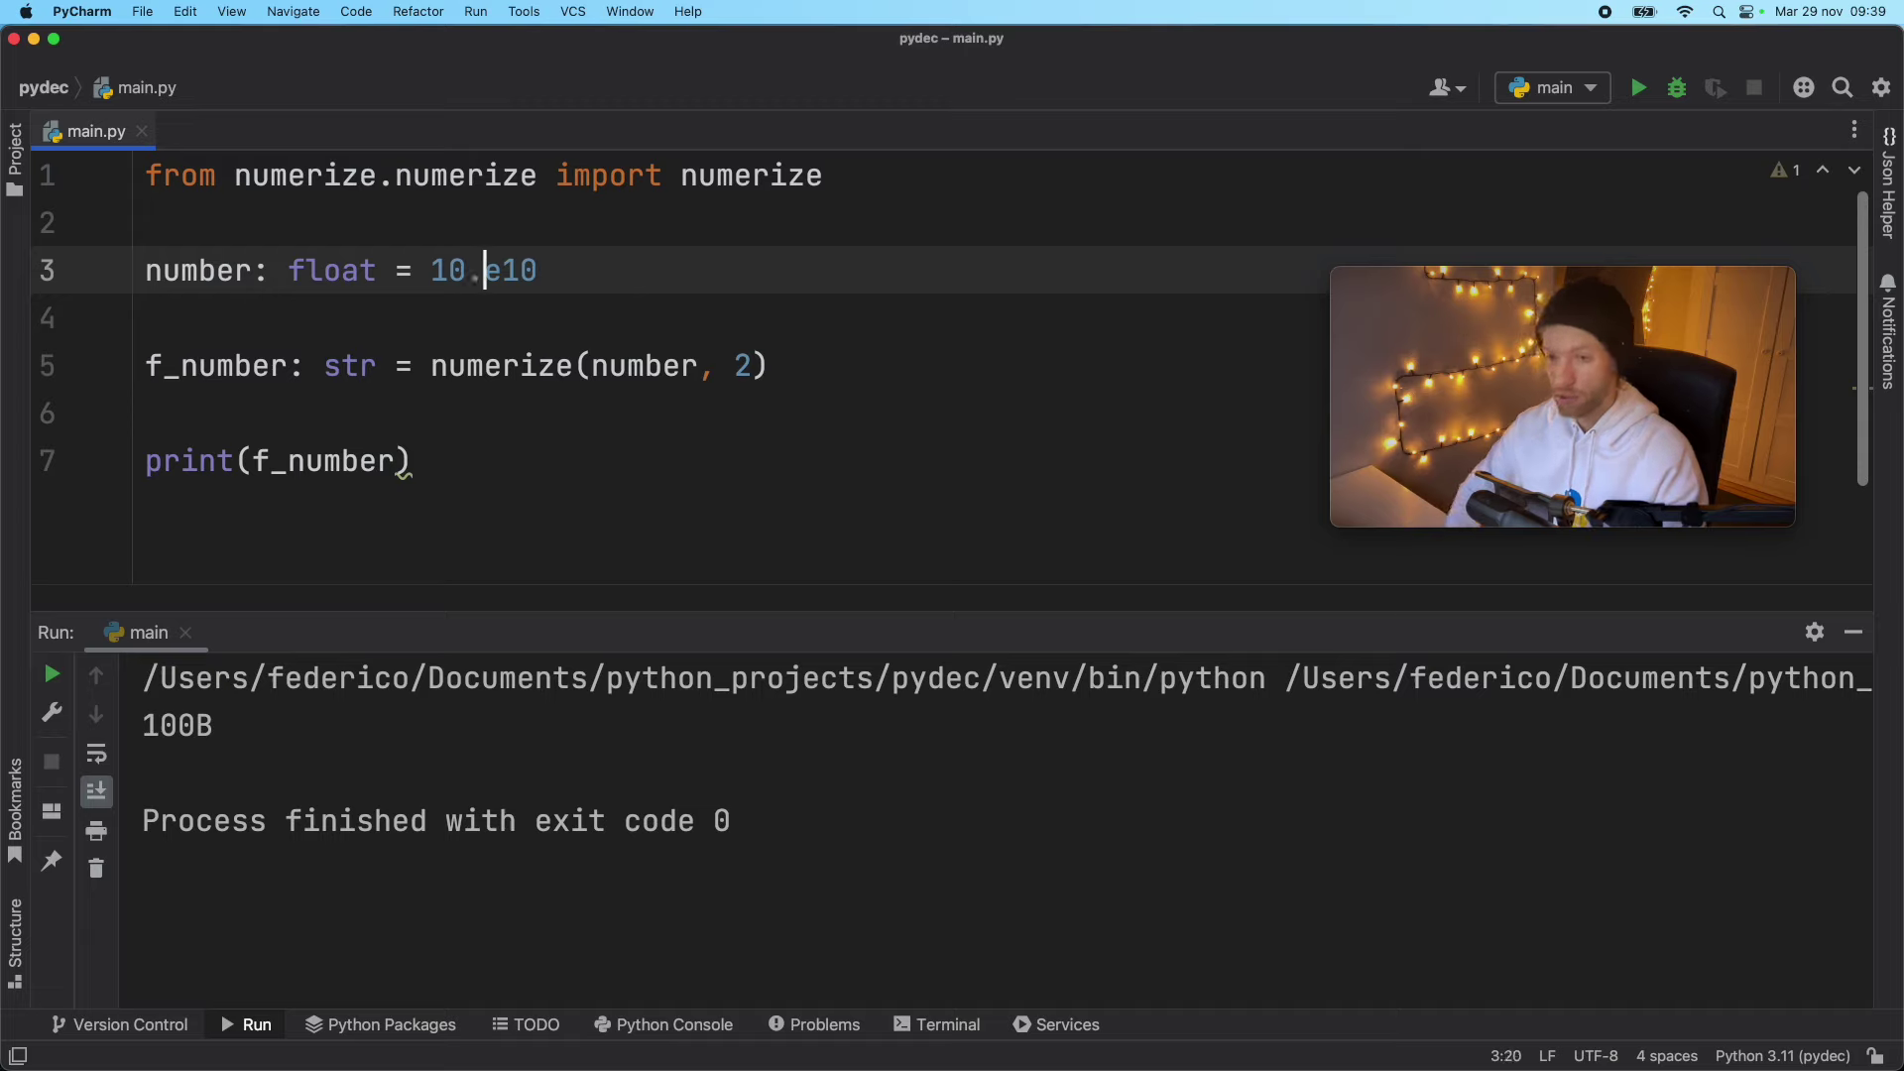
{"action": "type", "text": "12345"}
{"action": "key", "text": "BackSpace"}
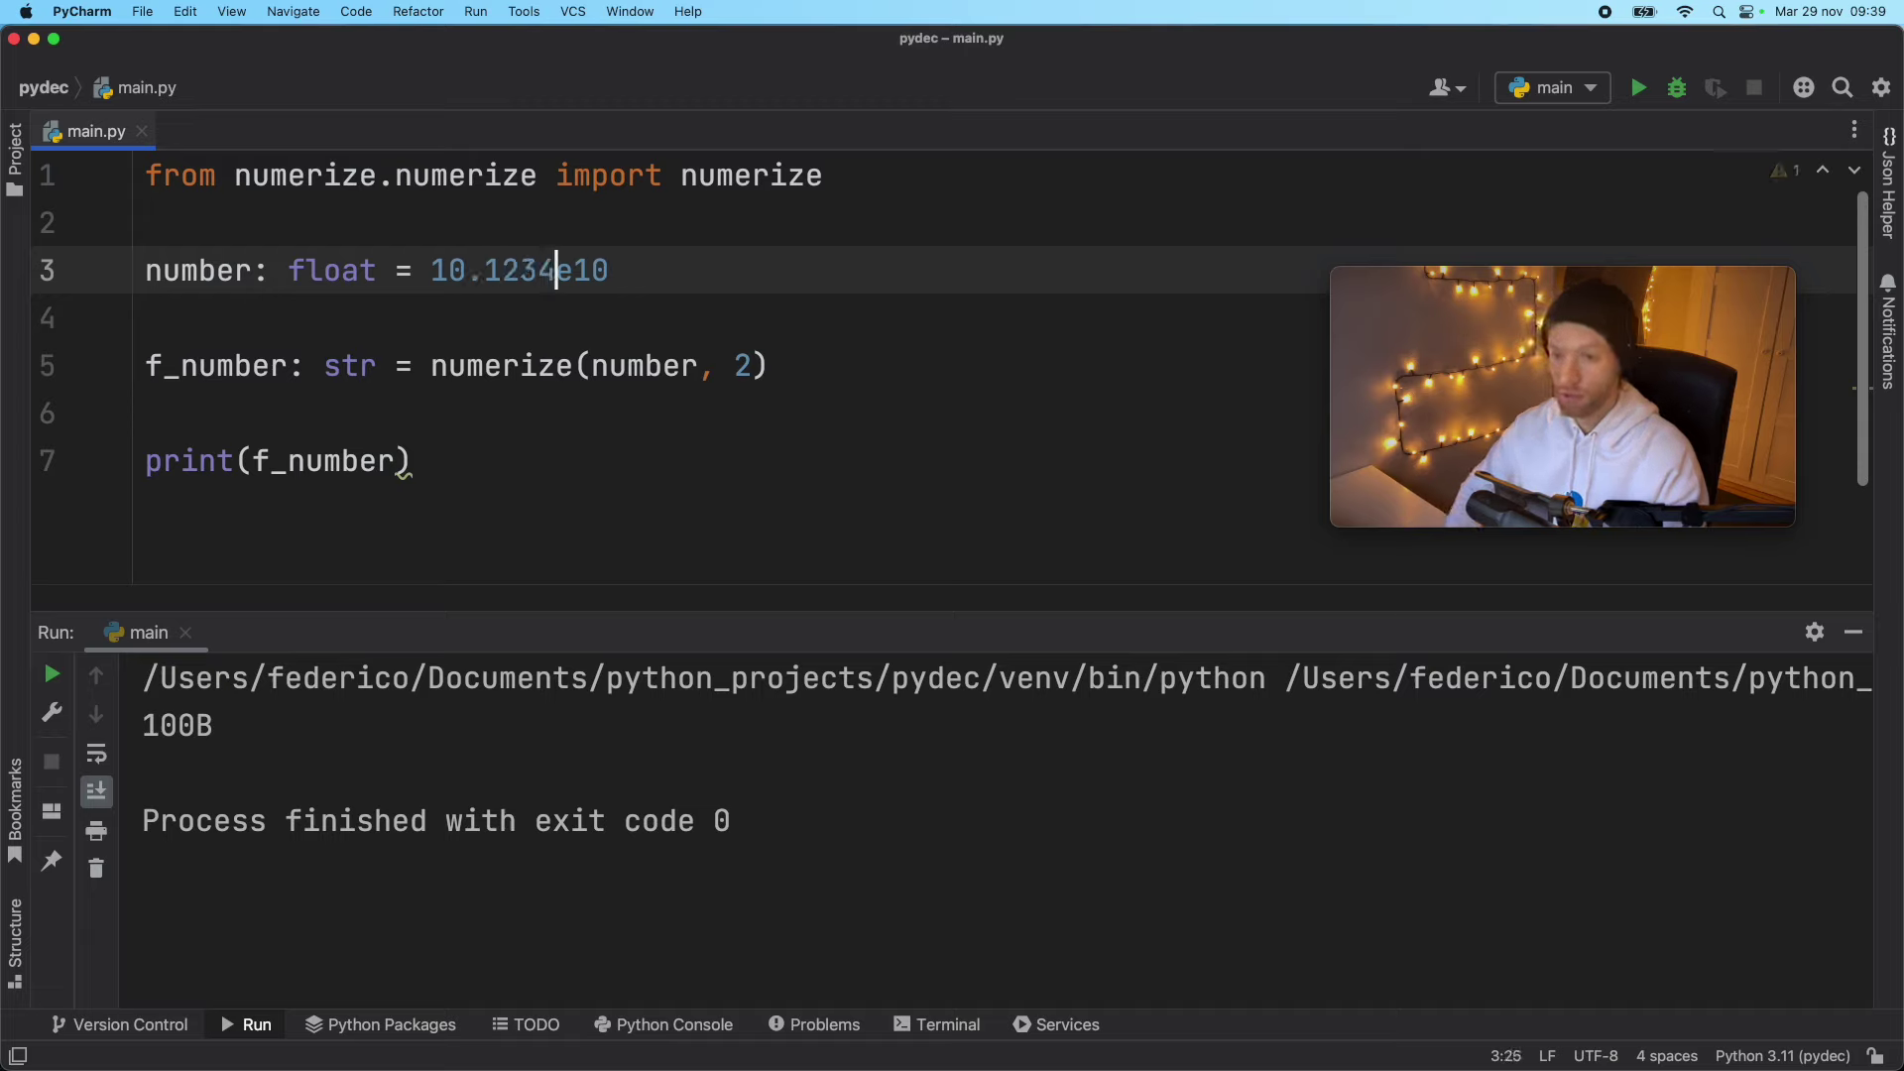
{"action": "key", "text": "BackSpace"}
{"action": "key", "text": "BackSpace"}
{"action": "key", "text": "BackSpace"}
{"action": "type", "text": "9"}
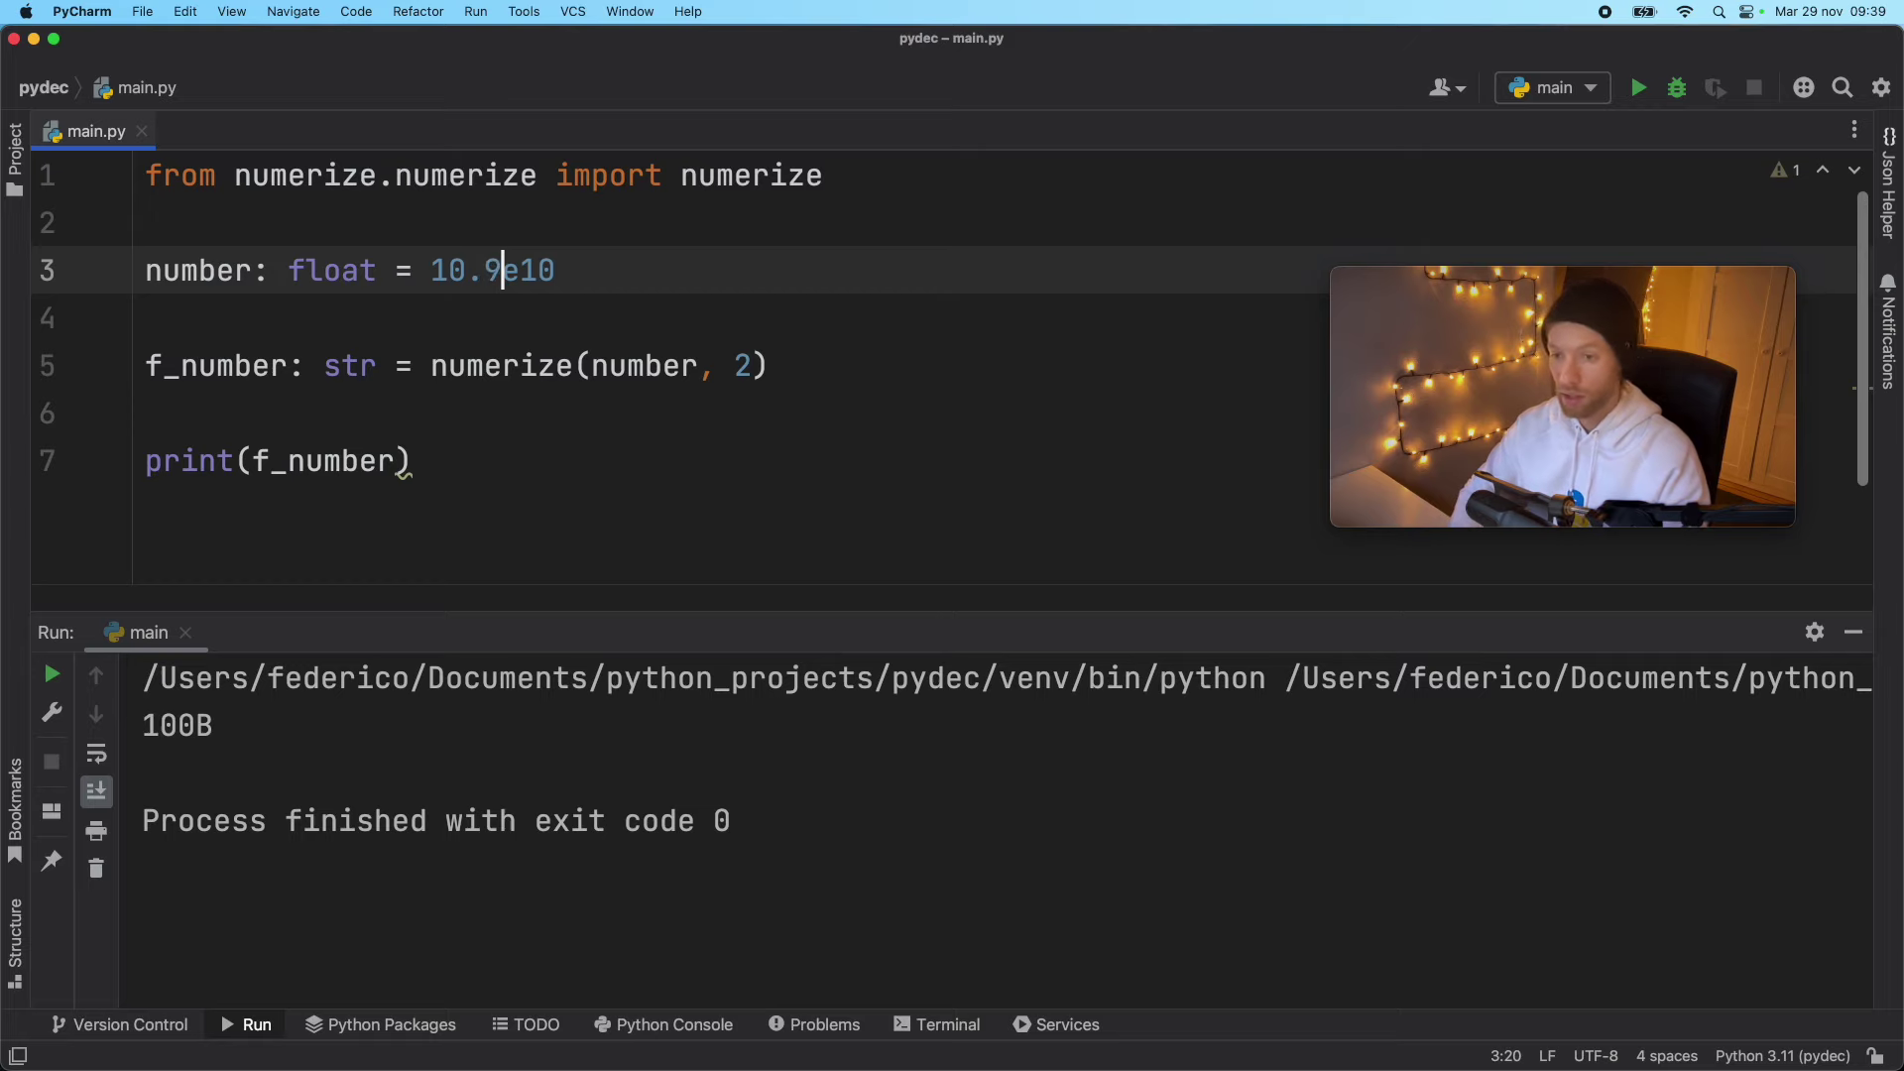
{"action": "type", "text": "99"}
{"action": "left_click", "coordinate": [819, 410]}
{"action": "key", "text": "ctrl+r"}
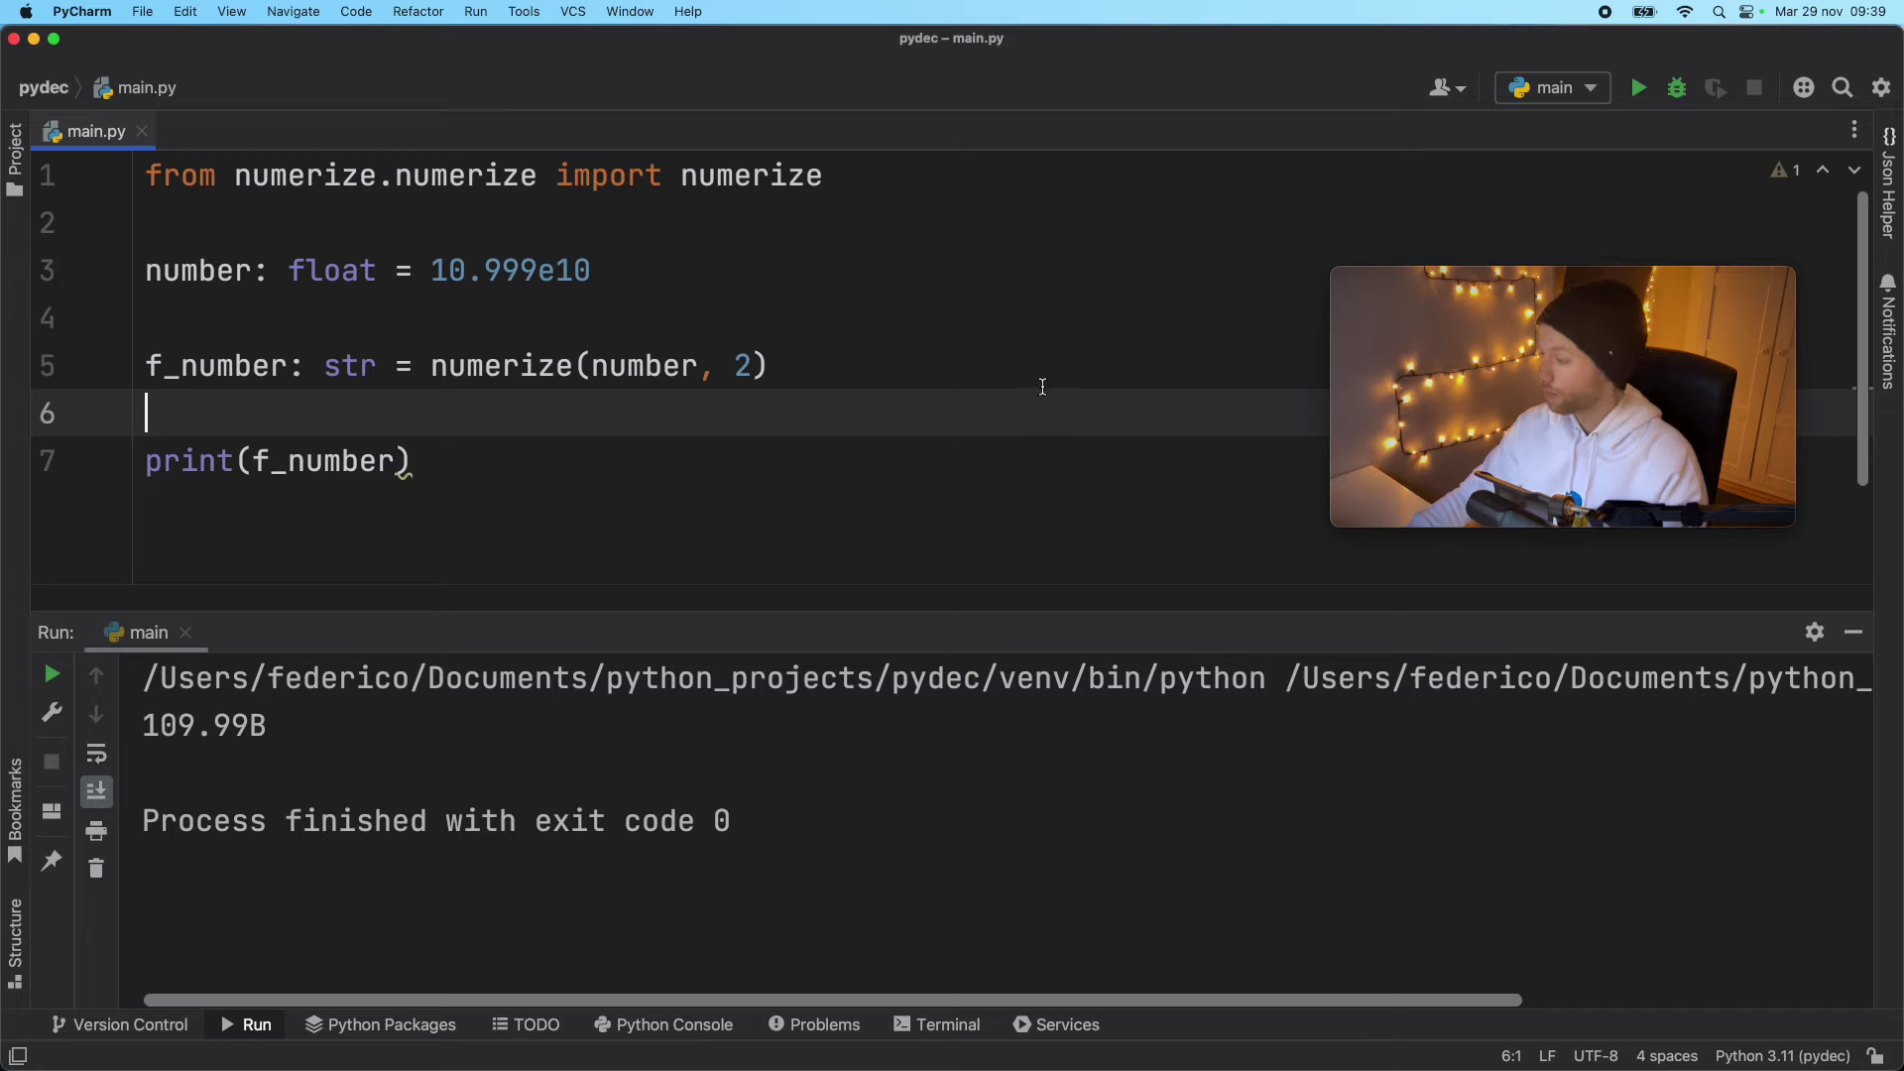
{"action": "key", "text": "super+z"}
Step: Set number to 10e20 and rerun, printing raw unabbreviated digits
{"action": "key", "text": "BackSpace"}
{"action": "key", "text": "BackSpace"}
{"action": "type", "text": "2"}
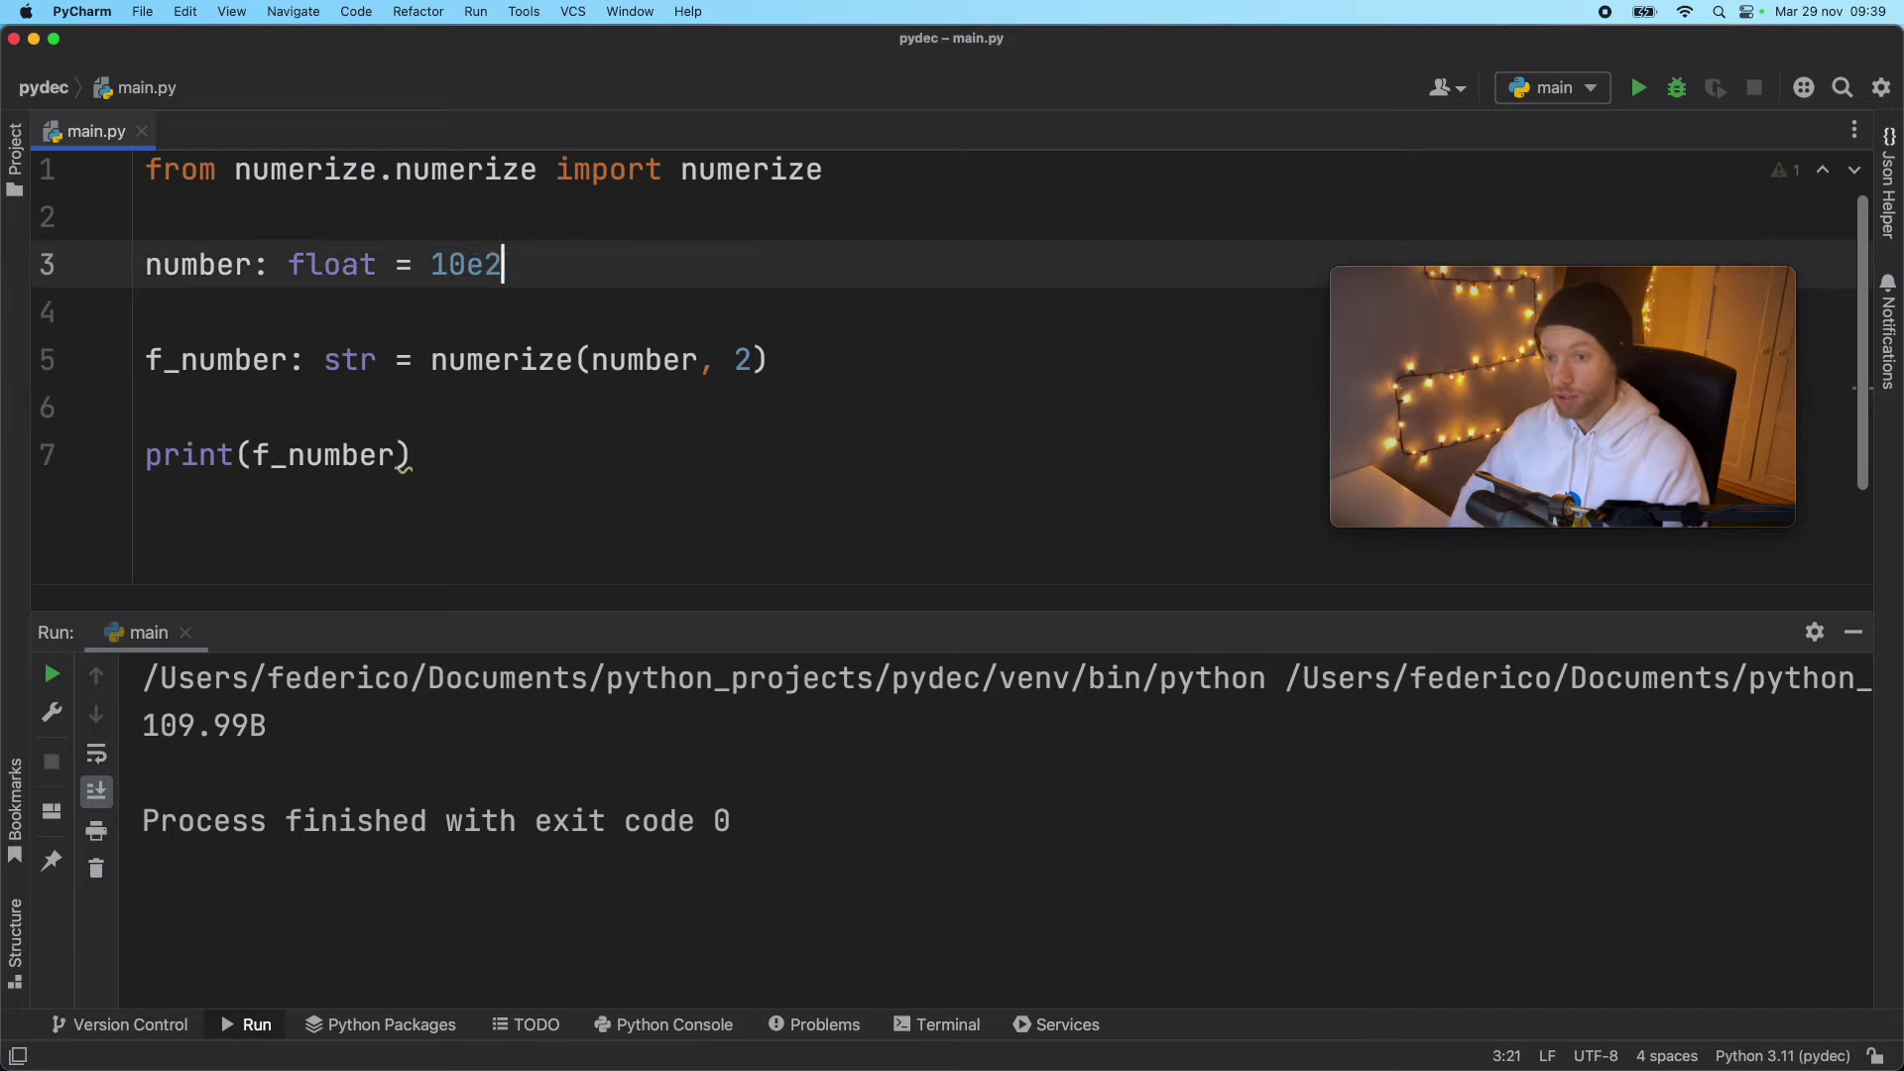
{"action": "type", "text": "0"}
{"action": "key", "text": "ctrl+r"}
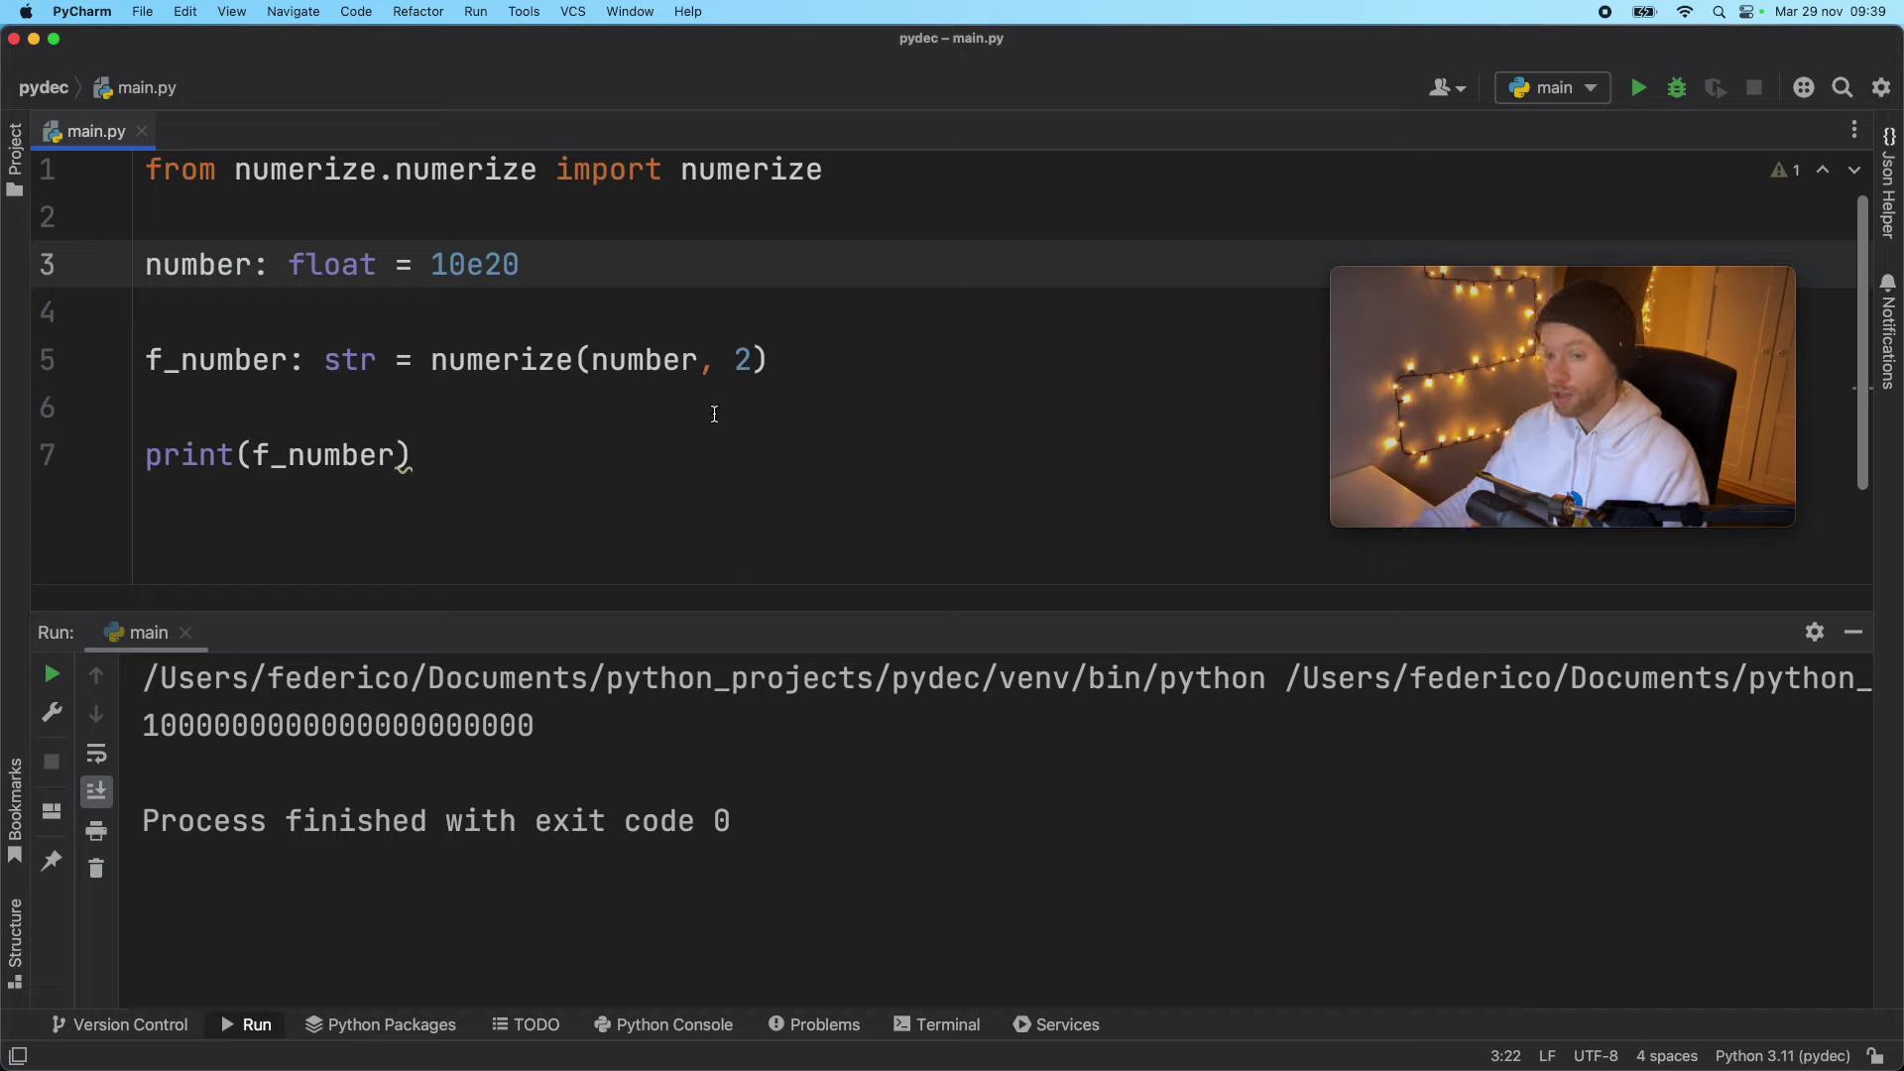
{"action": "key", "text": "BackSpace"}
{"action": "key", "text": "BackSpace"}
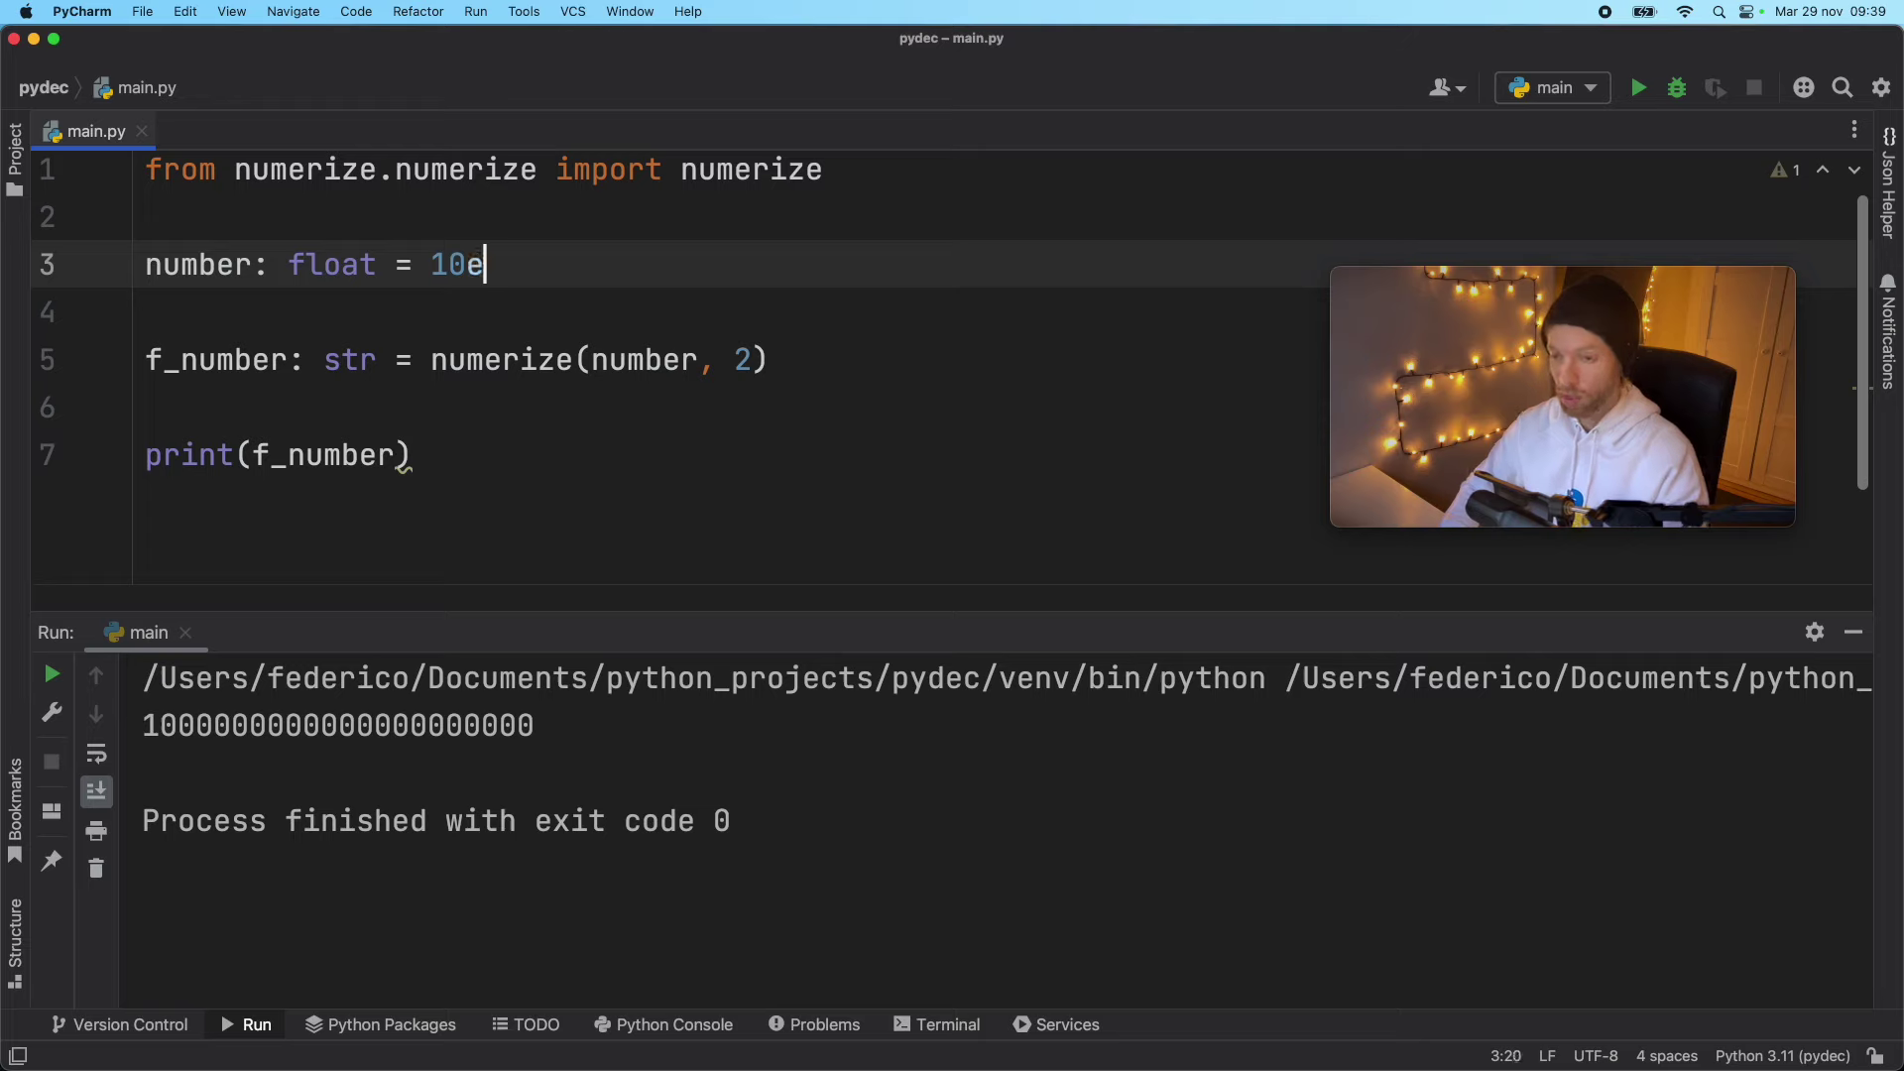
{"action": "type", "text": "12"}
{"action": "key", "text": "BackSpace"}
{"action": "type", "text": "3"}
{"action": "key", "text": "ctrl+r"}
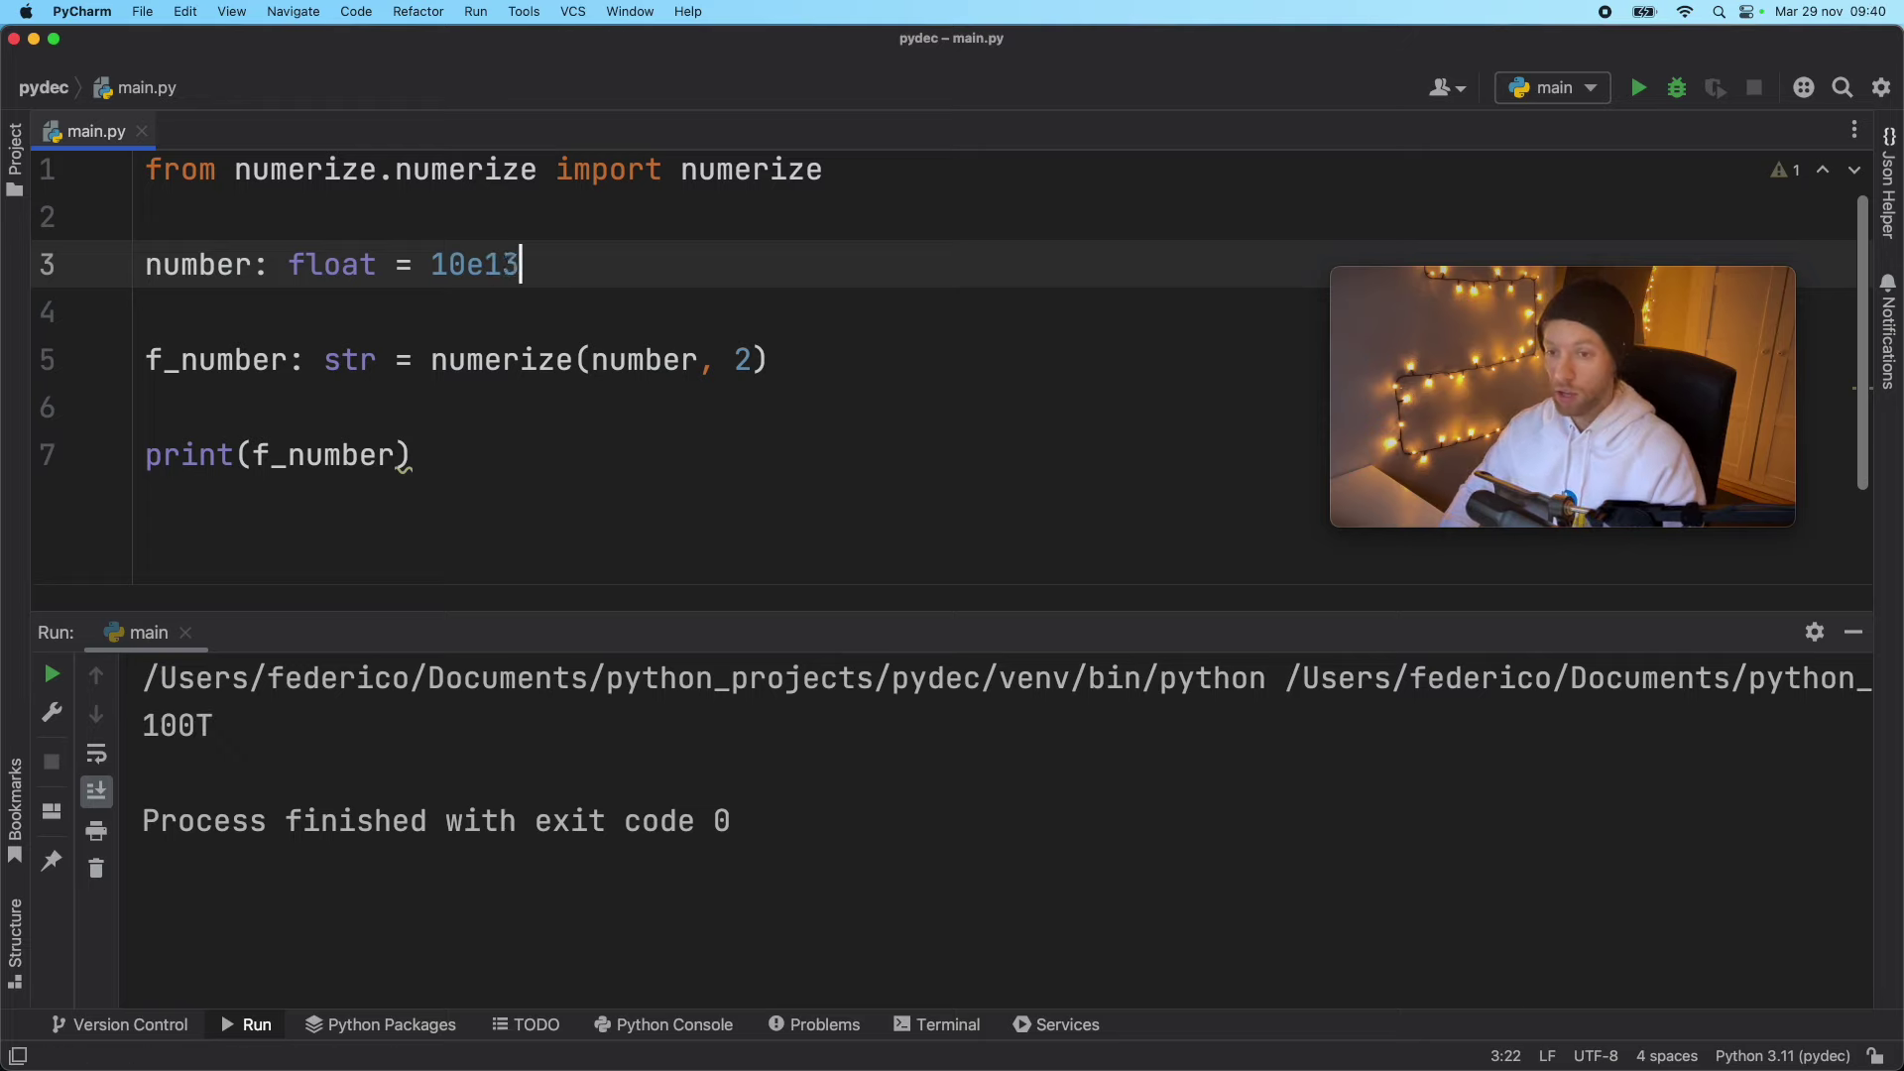
{"action": "key", "text": "ctrl+r"}
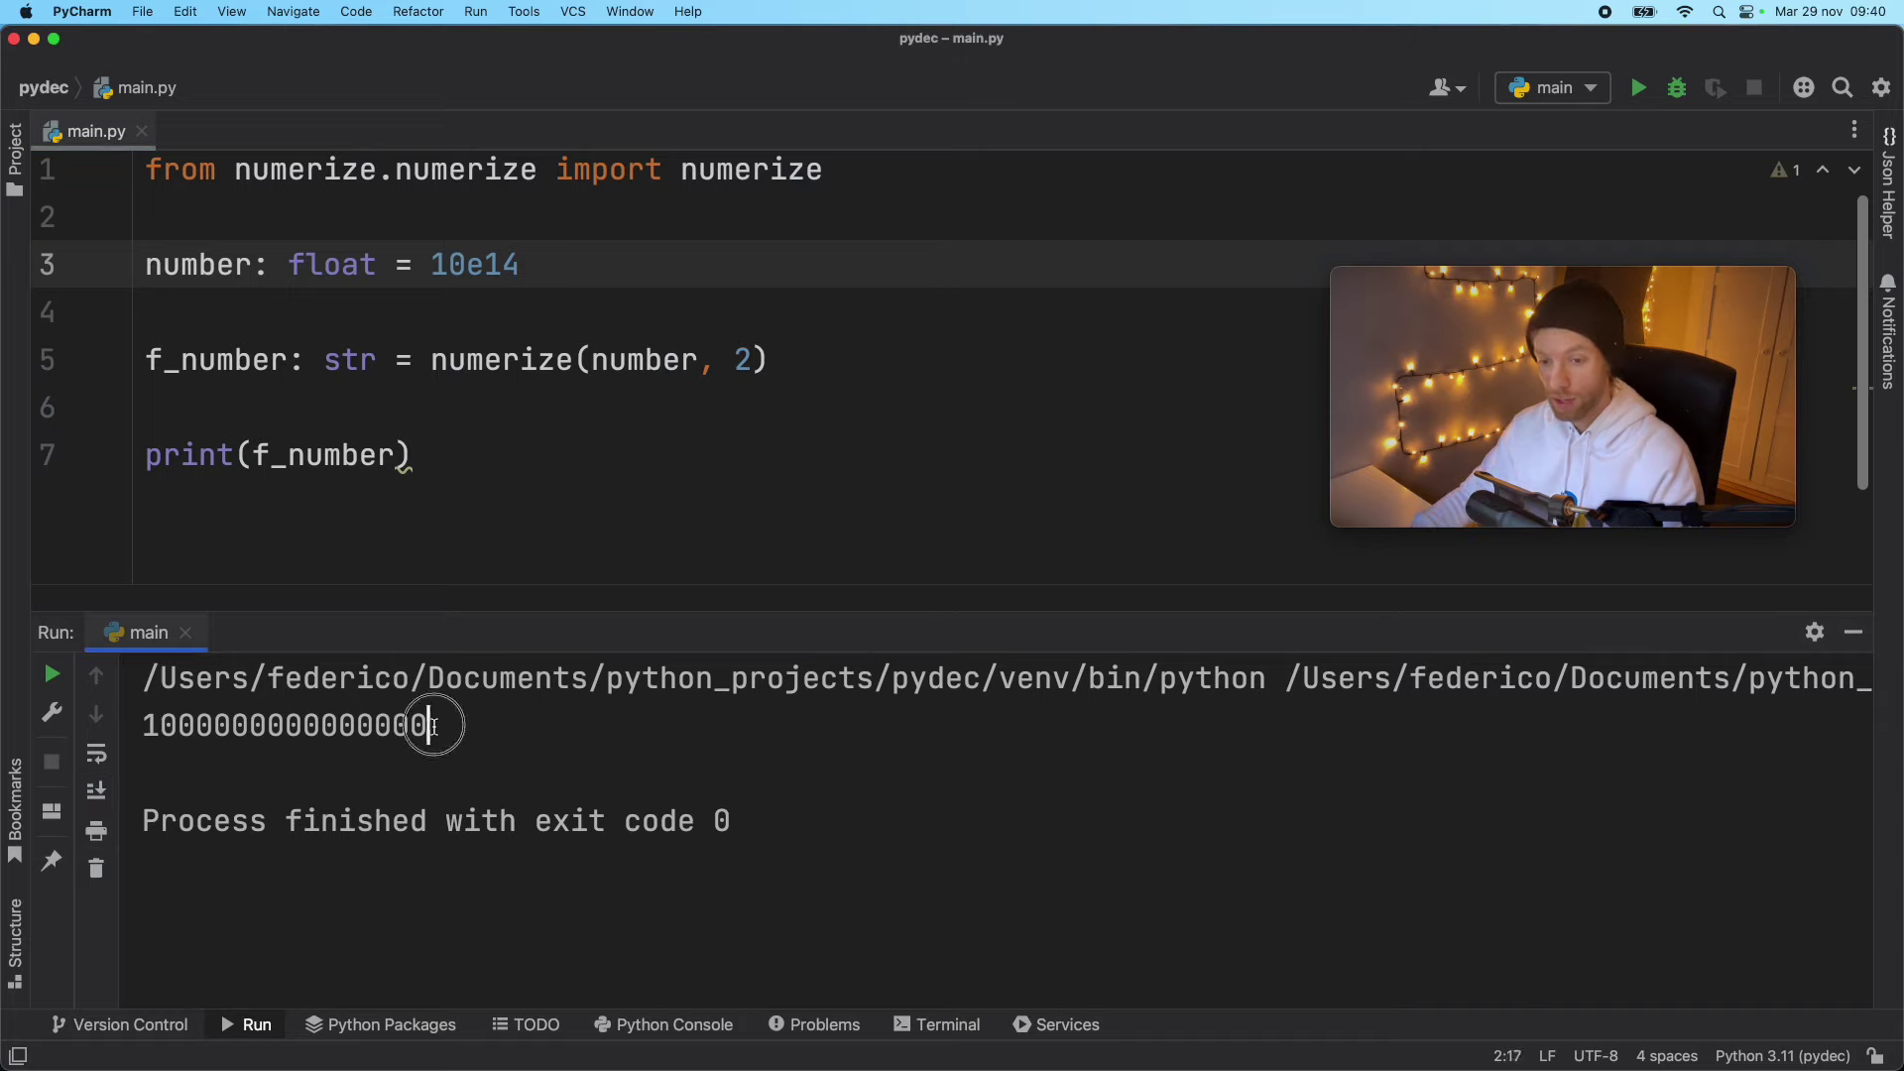
{"action": "left_click_drag", "start_coordinate": [427, 724], "coordinate": [145, 725]}
{"action": "left_click", "coordinate": [566, 515]}
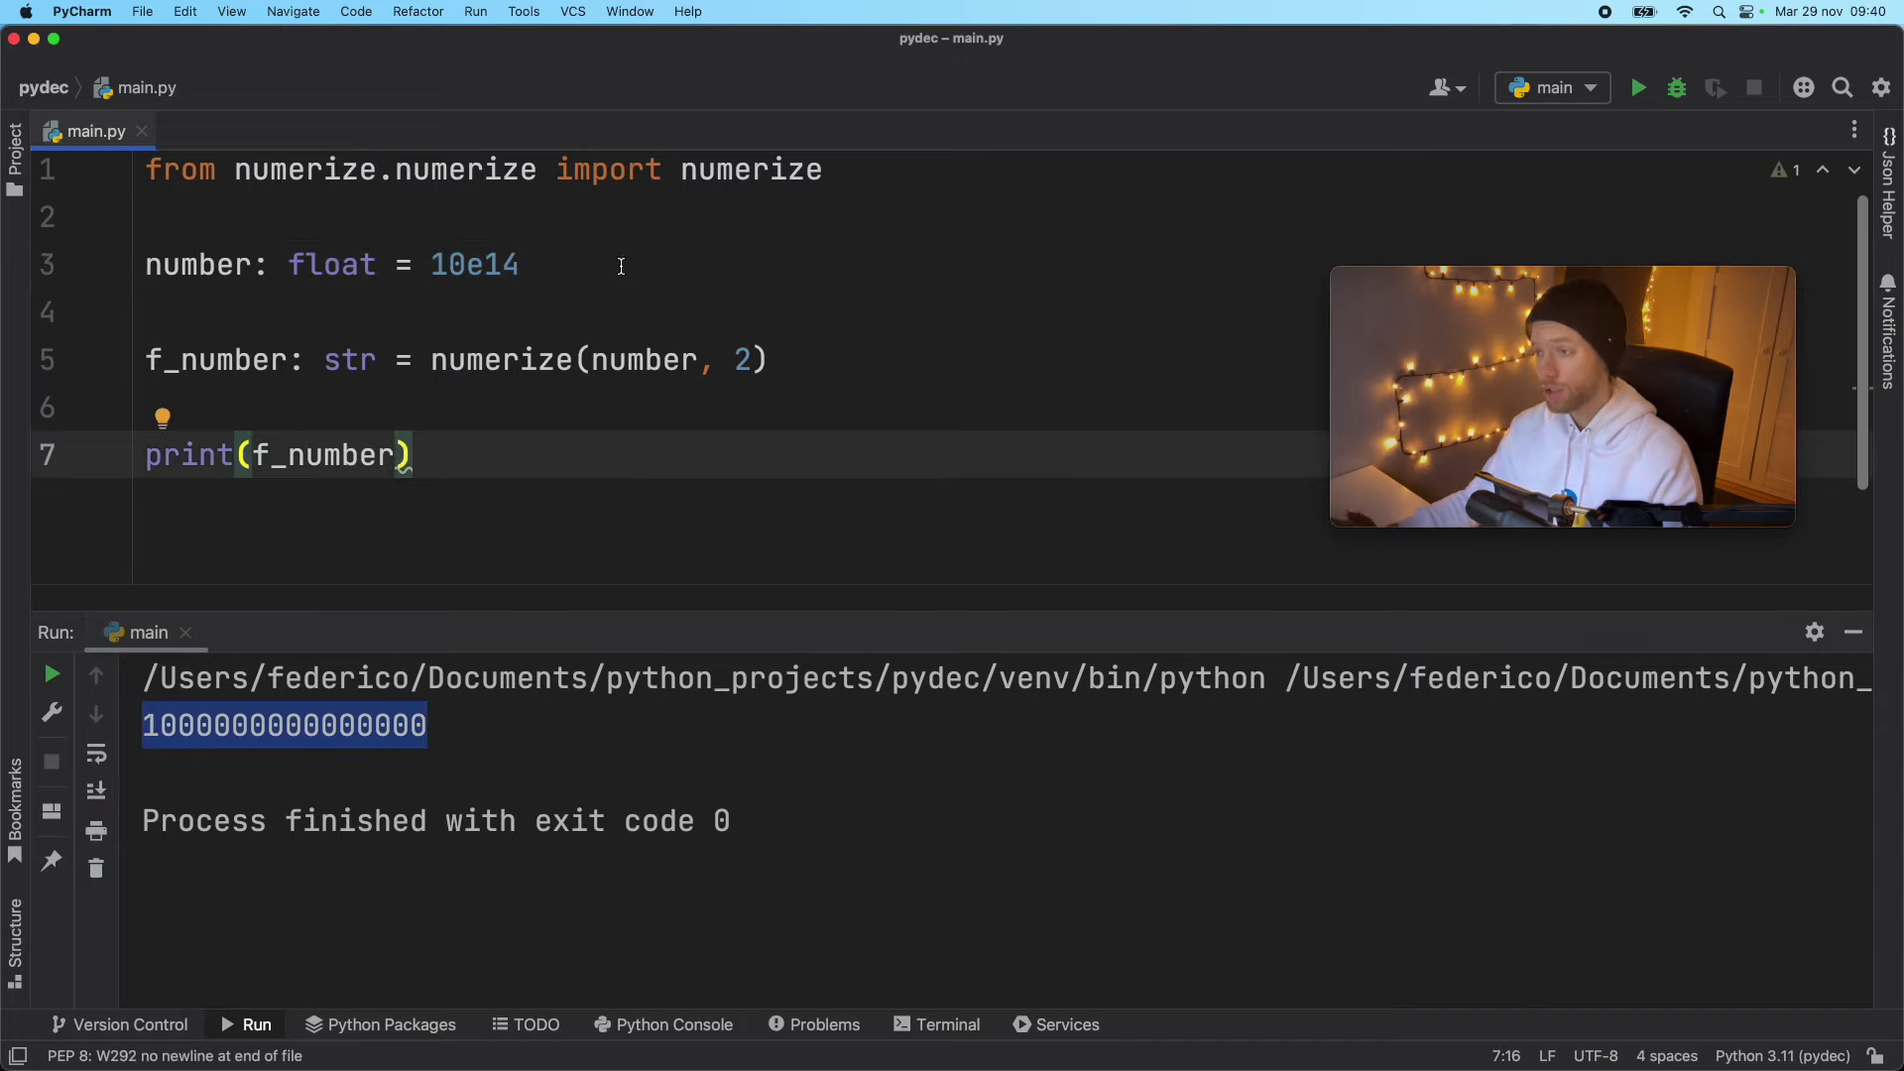